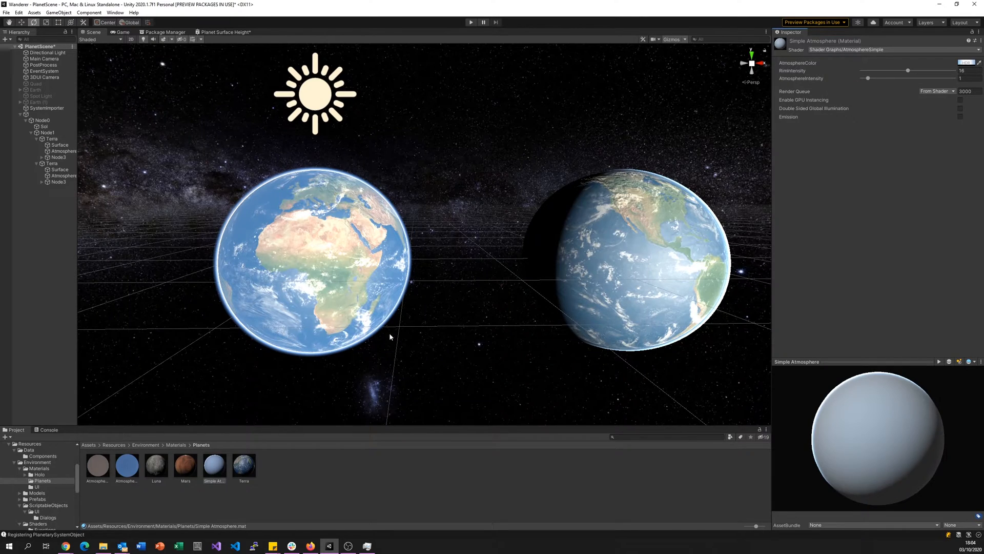
Examine the atmosphere glow around both Earth-like planets in the scene, up close and from a distance.
{"action": "right_click_drag", "start_coordinate": [379, 350], "coordinate": [358, 349]}
{"action": "key", "text": "w"}
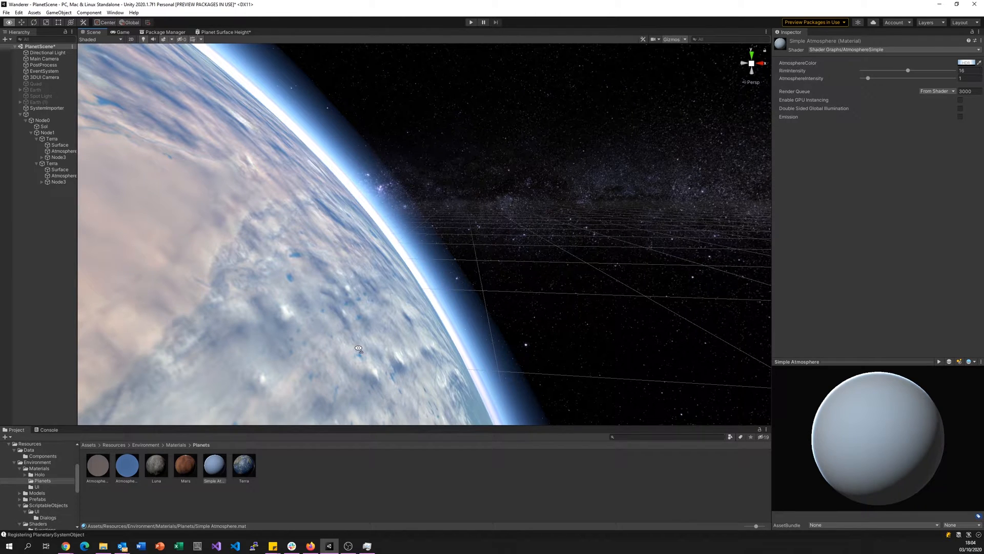
{"action": "right_click_drag", "start_coordinate": [358, 348], "coordinate": [367, 358]}
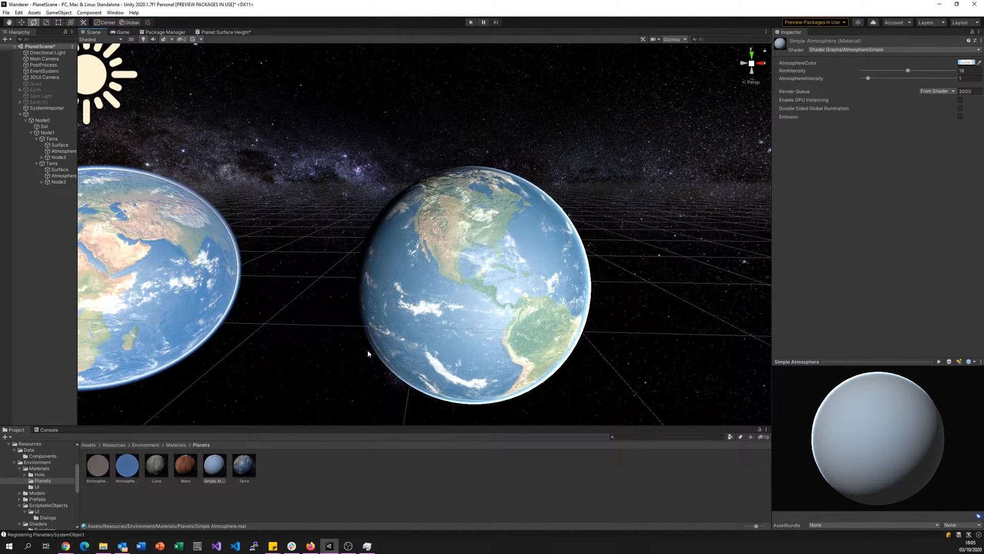
Try a teal hue for the AtmosphereColor of the Simple Atmosphere material, return it to blue and compare both planets.
{"action": "left_click", "coordinate": [966, 63]}
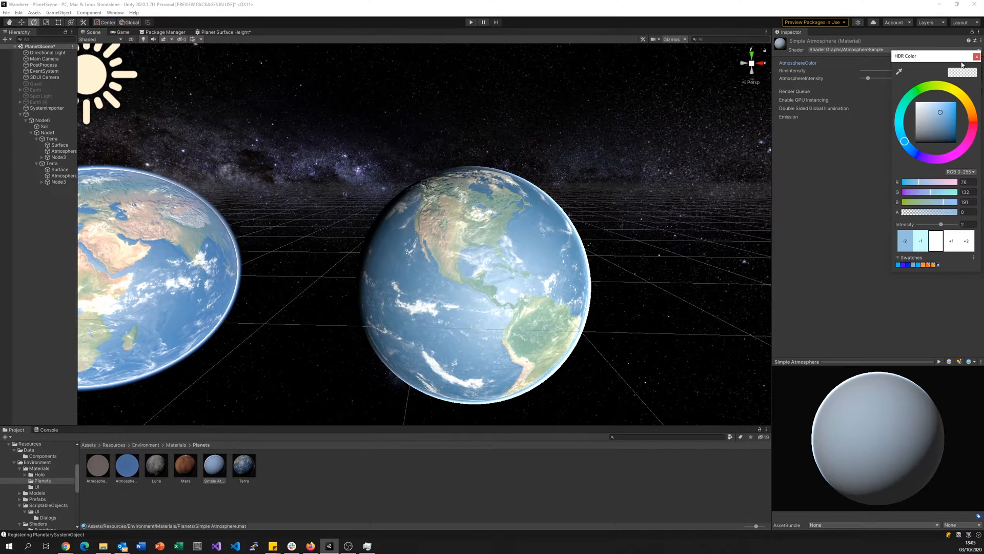
{"action": "left_click", "coordinate": [941, 90]}
{"action": "left_click_drag", "start_coordinate": [942, 91], "coordinate": [905, 141]}
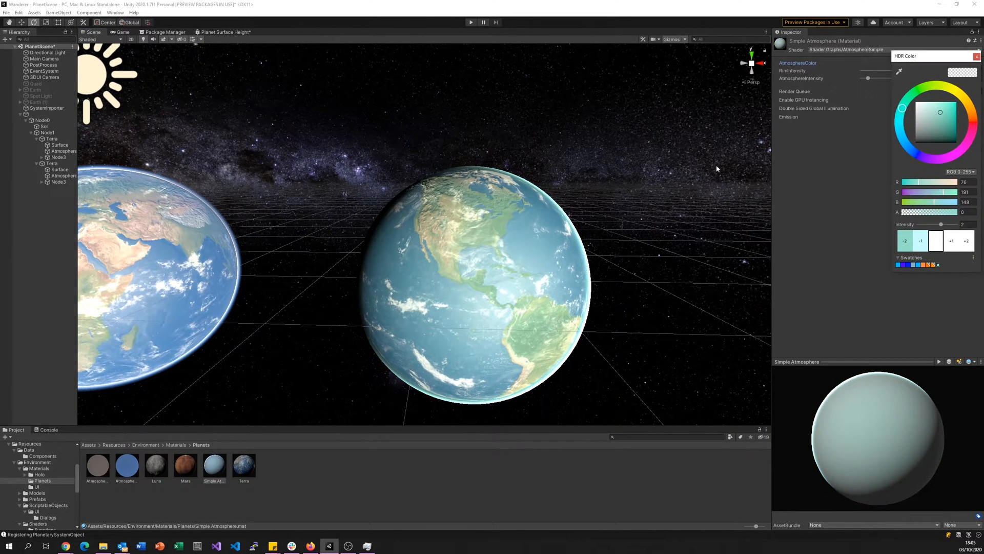
{"action": "right_click_drag", "start_coordinate": [696, 178], "coordinate": [635, 187]}
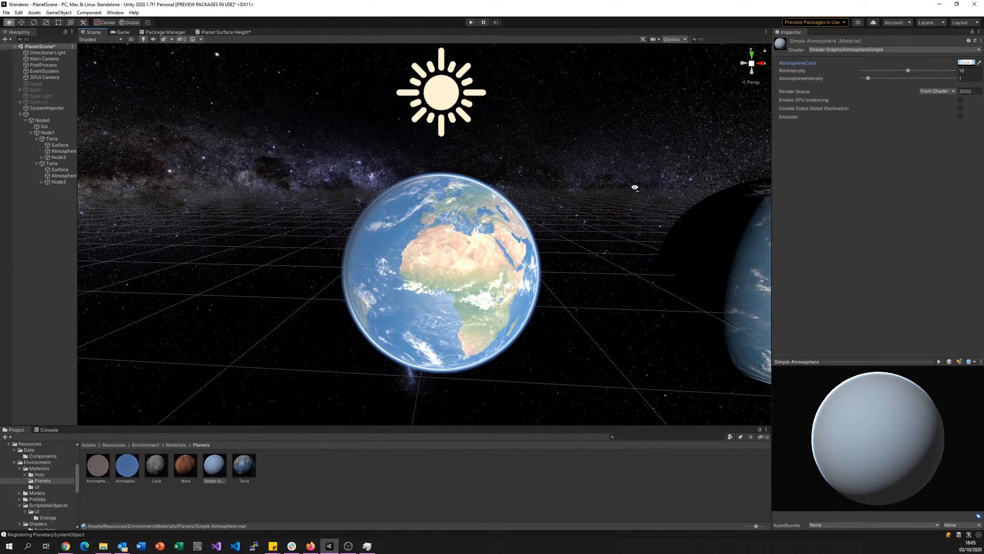
{"action": "right_click_drag", "start_coordinate": [635, 188], "coordinate": [634, 186]}
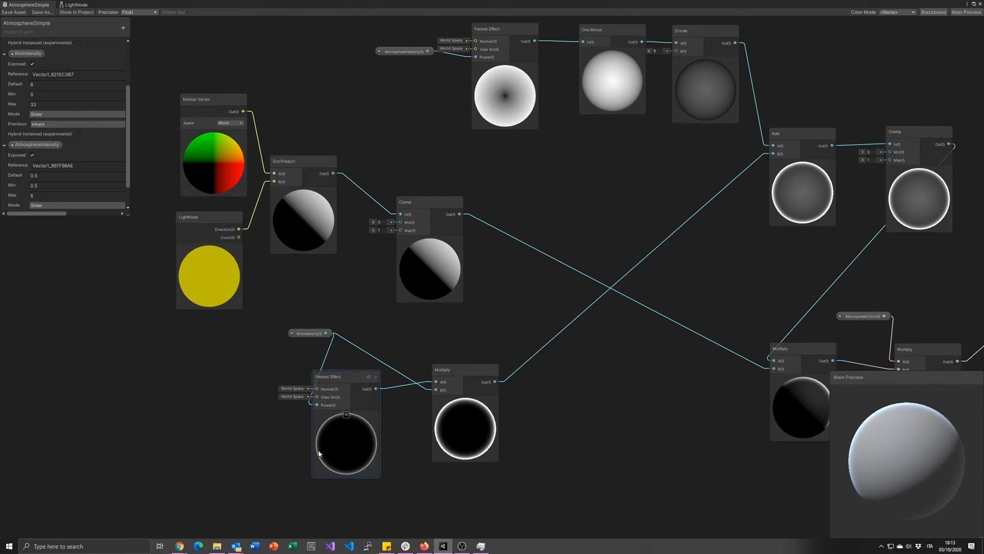
Rearrange the RimIntensity property node and its Multiply node around the Fresnel Effect node they share.
{"action": "middle_click_drag", "start_coordinate": [473, 145], "coordinate": [447, 164]}
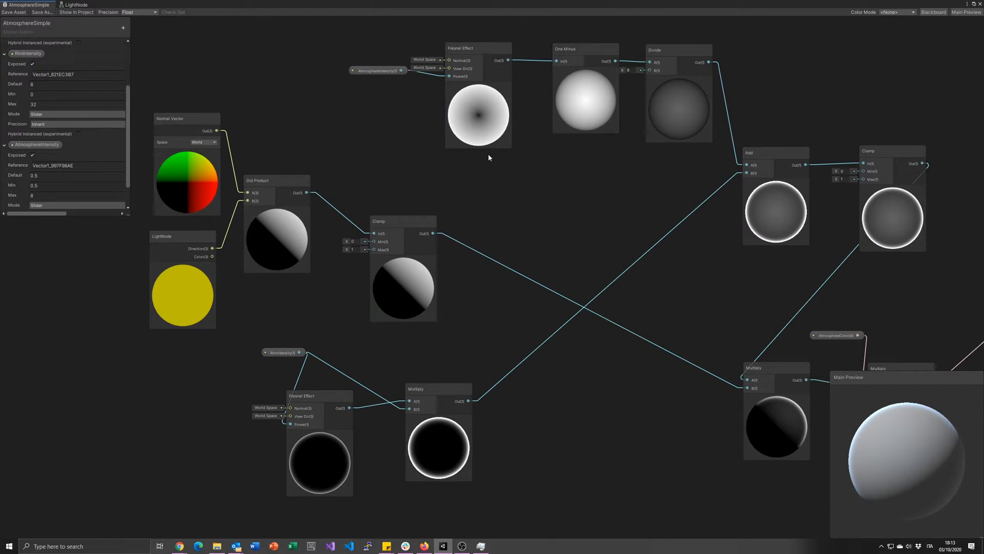
{"action": "left_click_drag", "start_coordinate": [279, 355], "coordinate": [247, 379]}
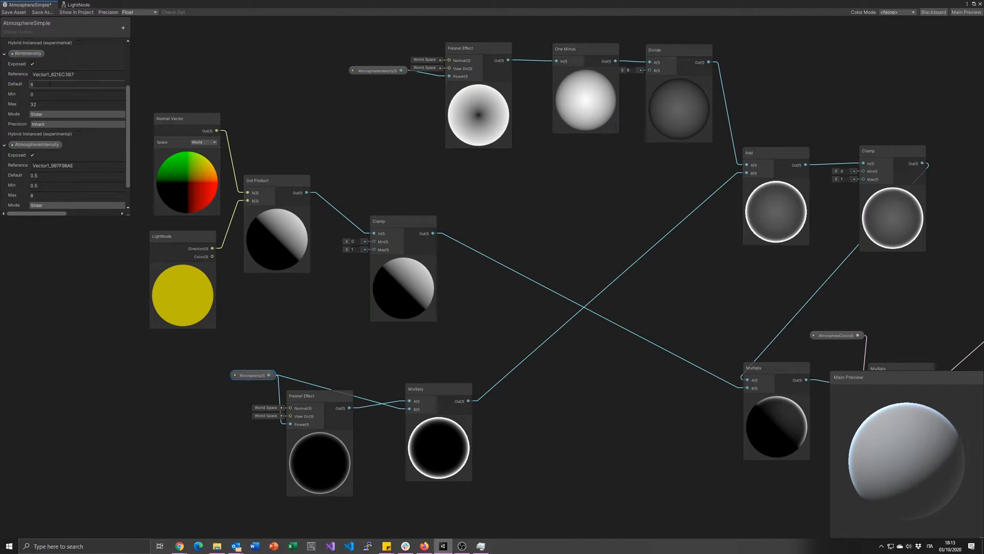
{"action": "left_click_drag", "start_coordinate": [418, 393], "coordinate": [430, 371]}
Try a default of 16 for the RimIntensity property, then set it back to 8.
{"action": "scroll", "coordinate": [402, 405], "scroll_direction": "up", "scroll_amount": 2}
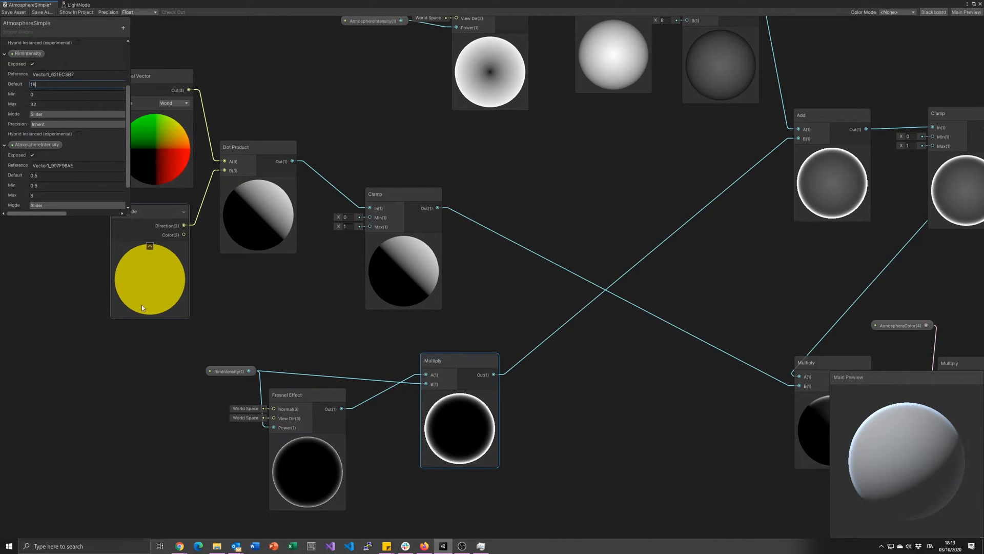
{"action": "key", "text": "Return"}
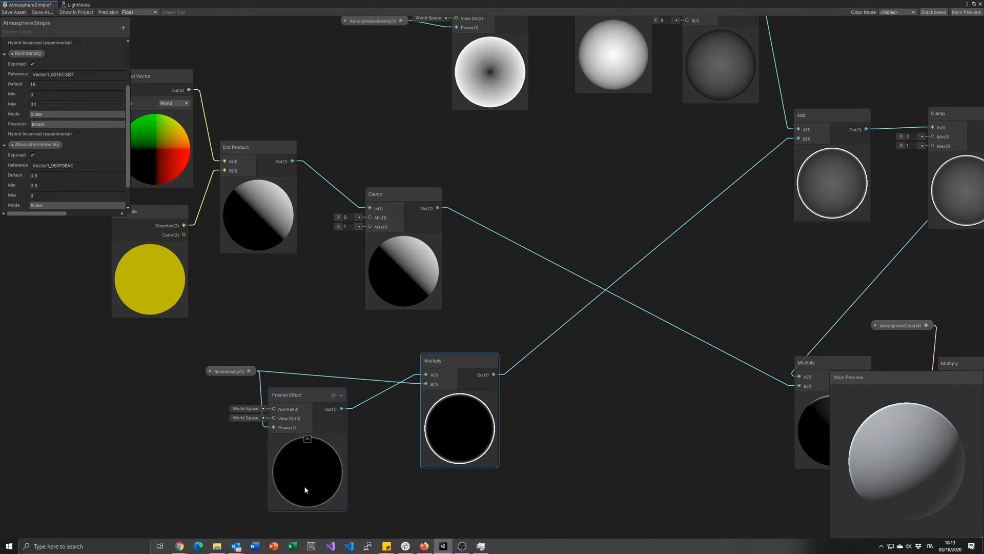
{"action": "left_click", "coordinate": [219, 444]}
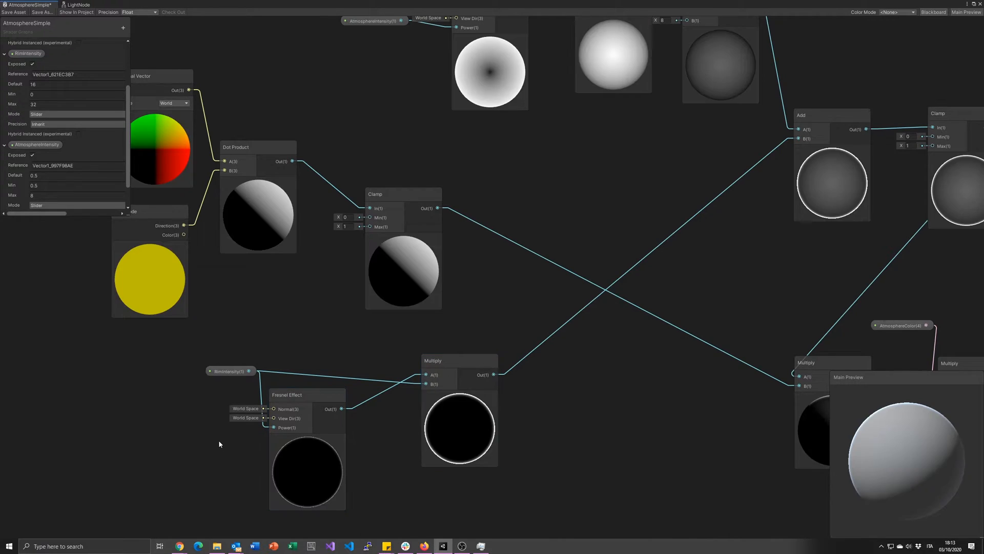
{"action": "left_click", "coordinate": [48, 84]}
{"action": "type", "text": "8"}
{"action": "key", "text": "Return"}
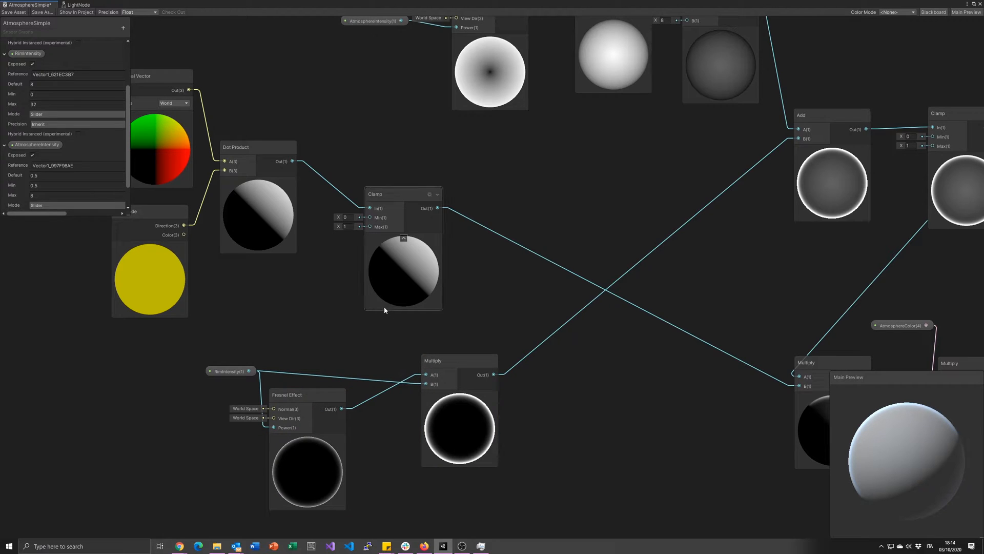
Nudge the Divide node away from One Minus and align the LightNode beneath the Normal Vector node.
{"action": "middle_click_drag", "start_coordinate": [490, 166], "coordinate": [387, 315]}
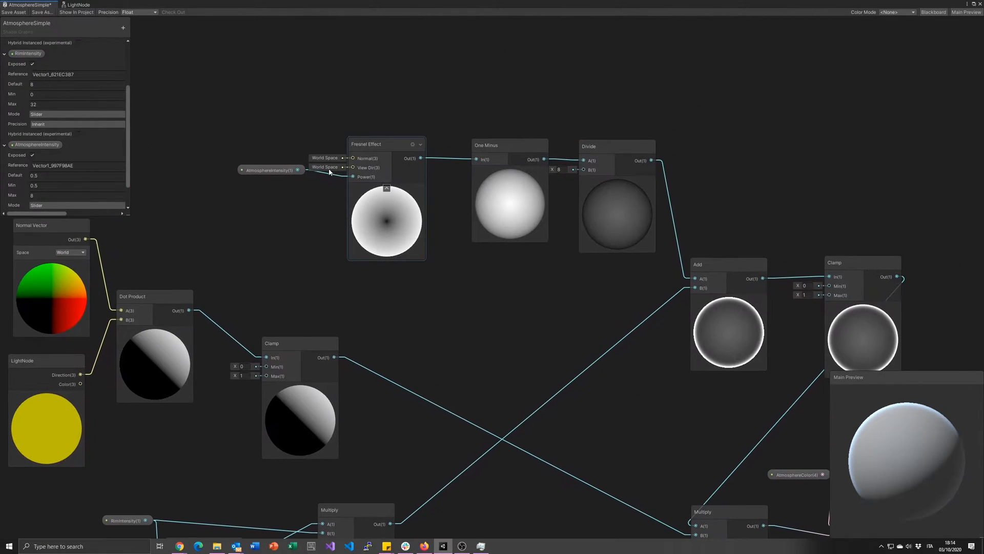
{"action": "left_click", "coordinate": [272, 171]}
{"action": "left_click_drag", "start_coordinate": [594, 149], "coordinate": [603, 147]}
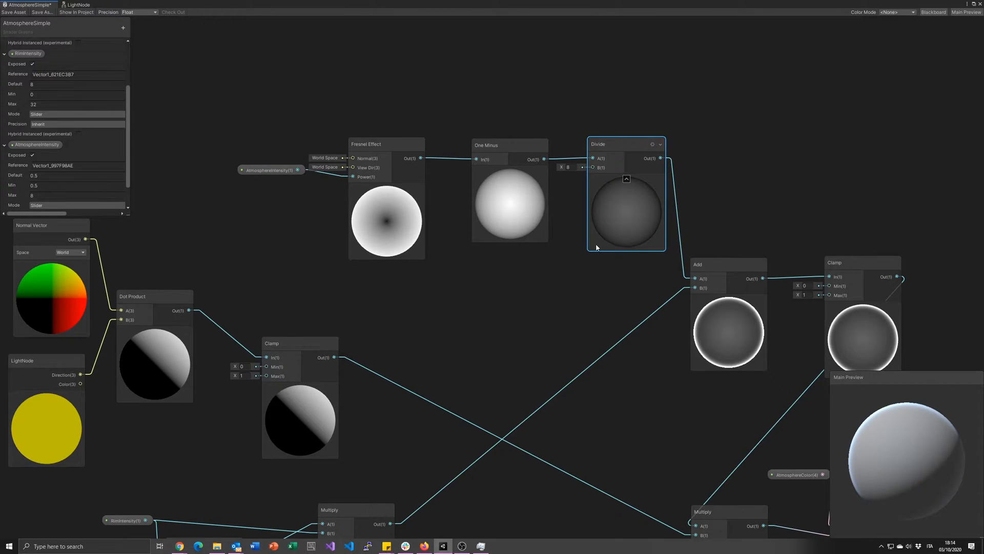
{"action": "middle_click_drag", "start_coordinate": [468, 318], "coordinate": [634, 181]}
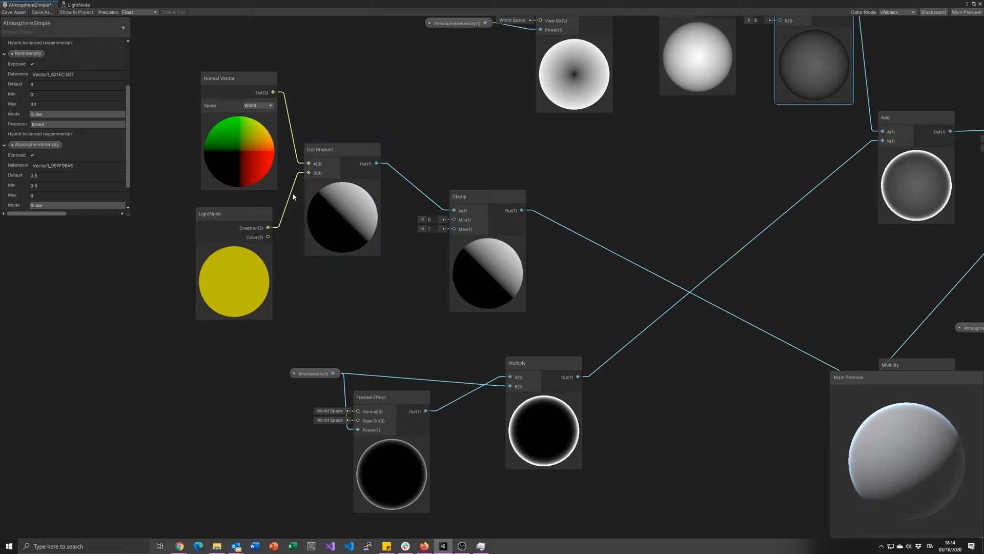
{"action": "left_click_drag", "start_coordinate": [213, 213], "coordinate": [219, 213]}
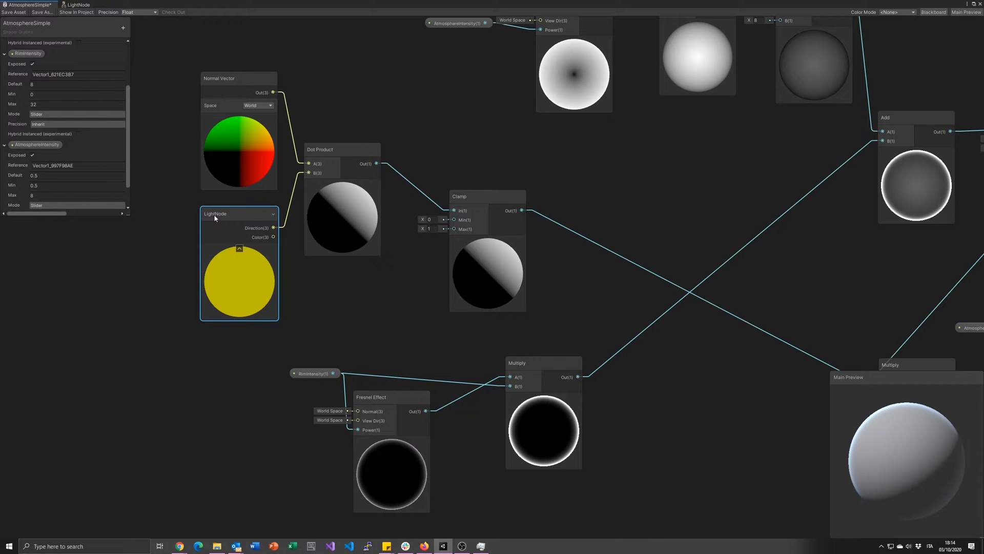
Open the LightNode subgraph, examine the MainLight code in the Custom Function settings, and close both nodes' settings.
{"action": "double_click", "coordinate": [215, 218]}
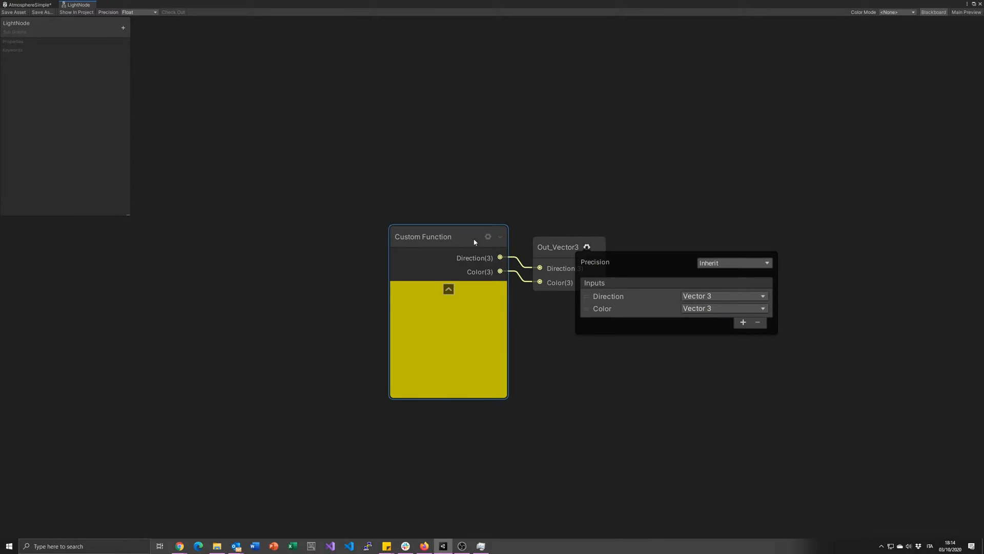
{"action": "left_click", "coordinate": [488, 237]}
{"action": "middle_click_drag", "start_coordinate": [342, 248], "coordinate": [279, 197]}
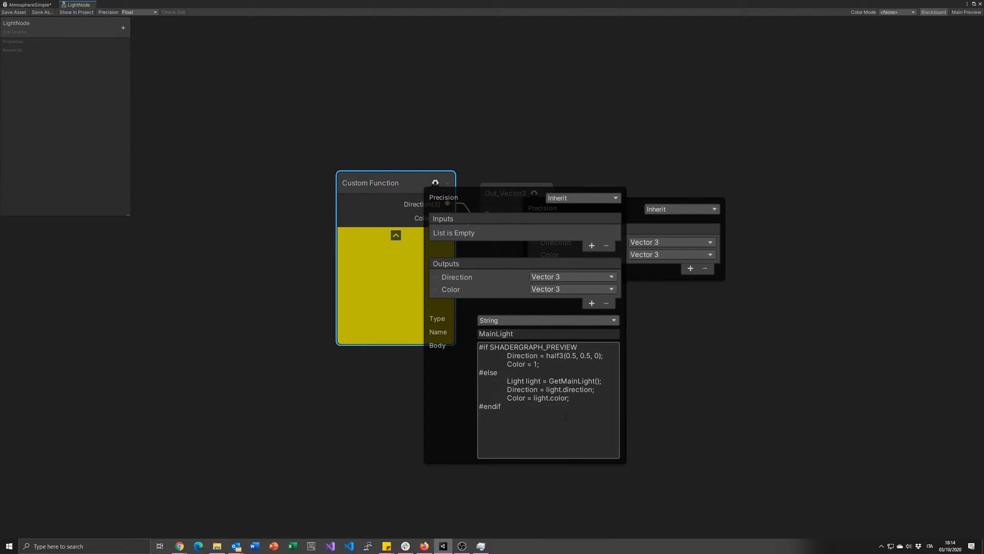
{"action": "left_click", "coordinate": [583, 345]}
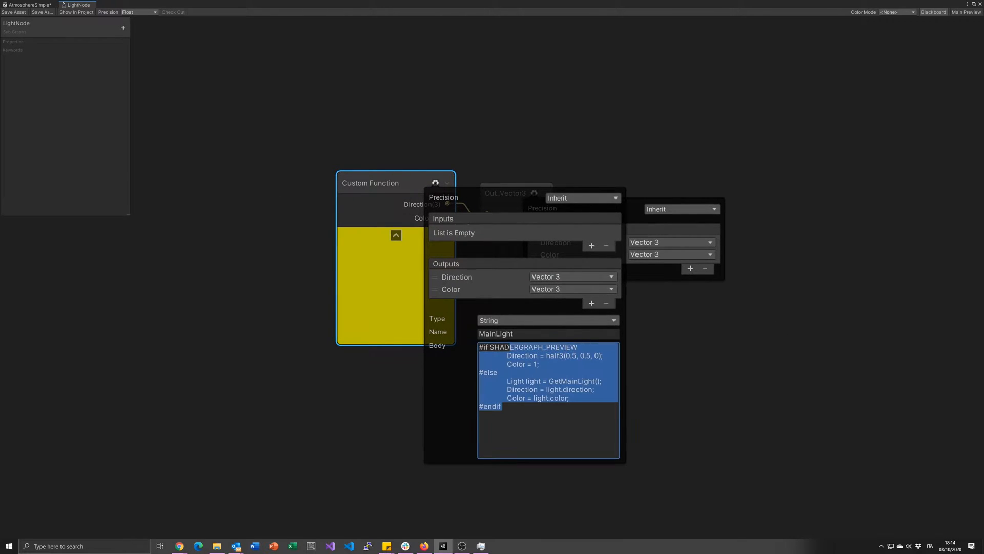
{"action": "left_click", "coordinate": [484, 347]}
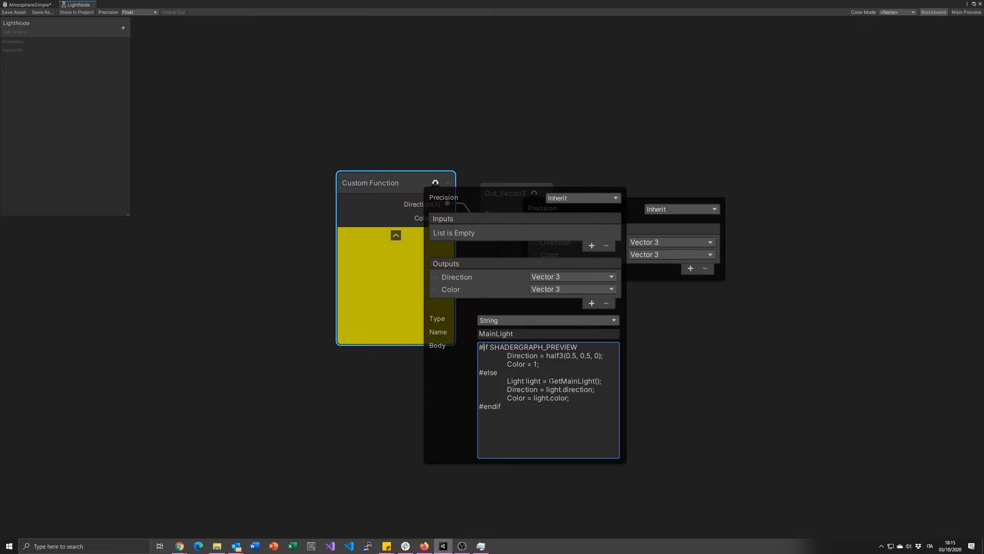
{"action": "mouse_move", "coordinate": [552, 380]}
{"action": "left_mouse_down"}
{"action": "mouse_move", "coordinate": [603, 382]}
{"action": "mouse_move", "coordinate": [552, 384]}
{"action": "left_mouse_up"}
{"action": "left_click", "coordinate": [575, 389]}
{"action": "left_click", "coordinate": [435, 183]}
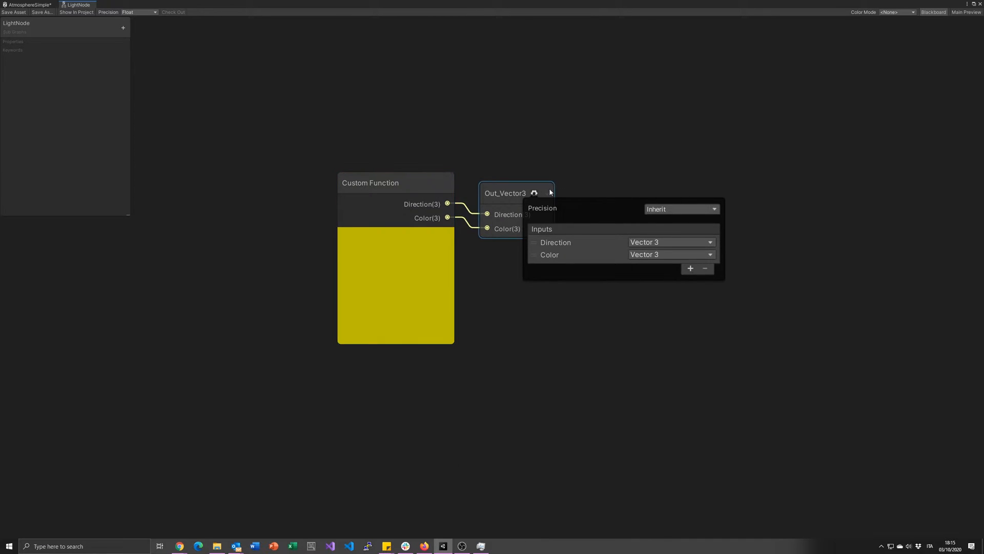
{"action": "left_click", "coordinate": [534, 192]}
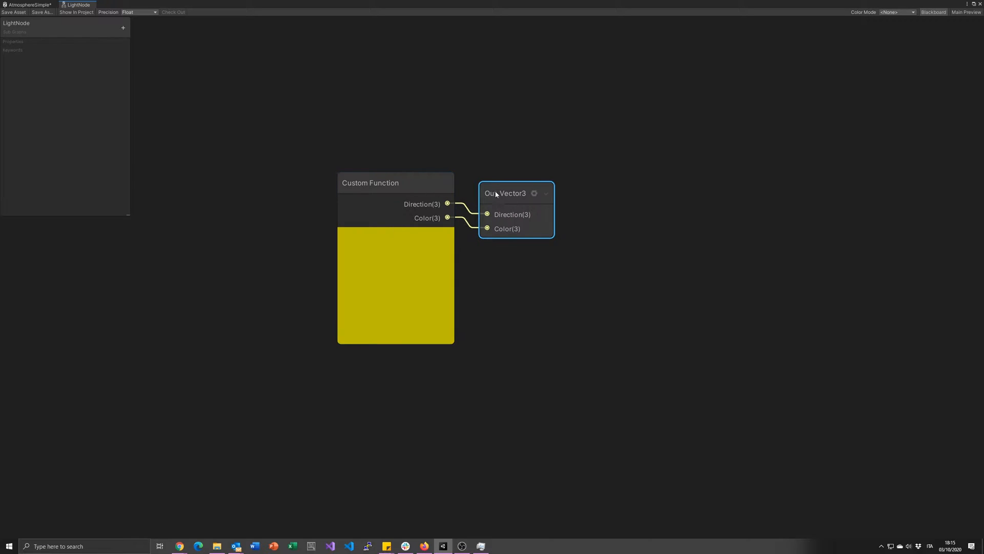
Return to the AtmosphereSimple graph and move the Clamp node up beside the Dot Product node.
{"action": "left_click", "coordinate": [30, 5]}
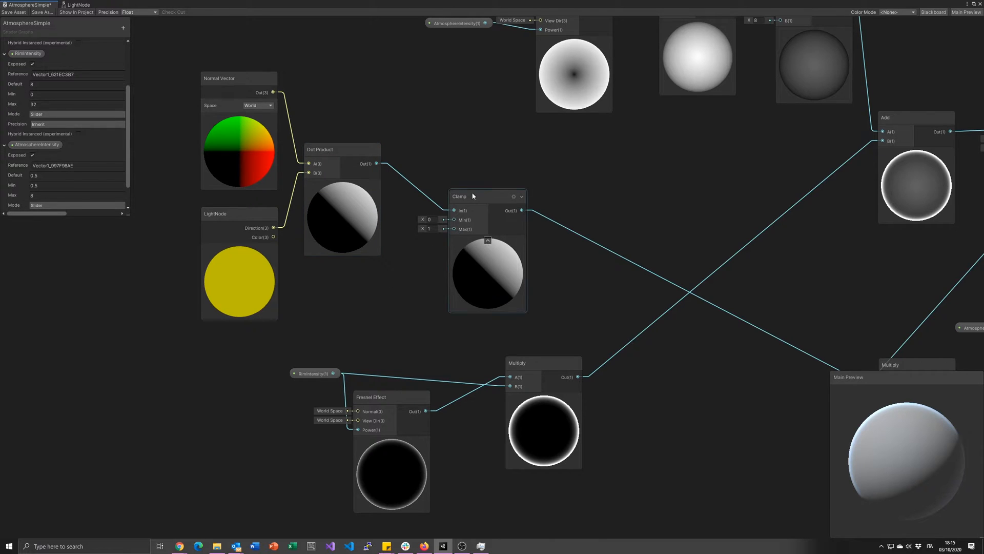
{"action": "left_click_drag", "start_coordinate": [472, 197], "coordinate": [465, 165]}
Examine how the Fresnel and light-direction branches combine through the Add, Clamp and Multiply nodes.
{"action": "middle_click_drag", "start_coordinate": [606, 281], "coordinate": [466, 286]}
{"action": "scroll", "coordinate": [471, 287], "scroll_direction": "down", "scroll_amount": 2}
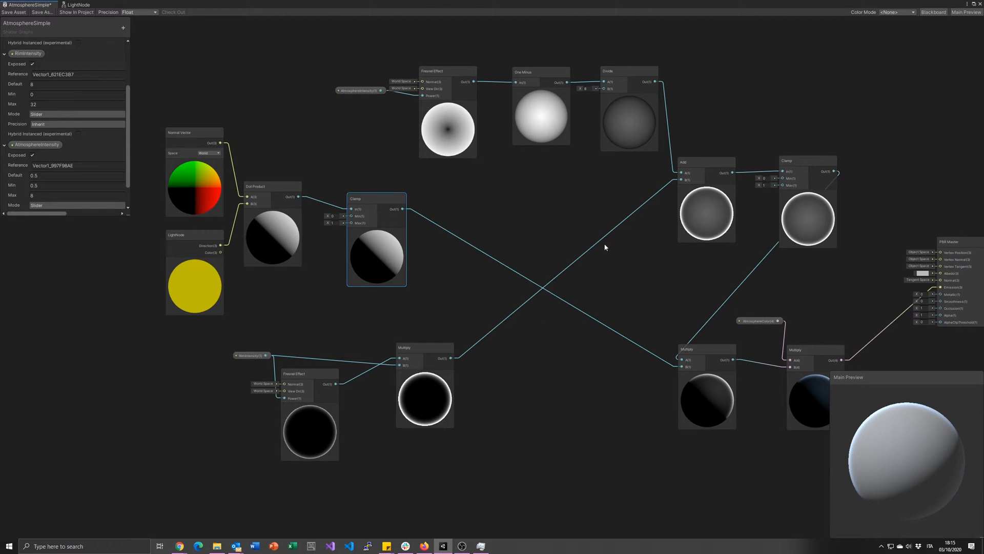
{"action": "middle_click_drag", "start_coordinate": [603, 258], "coordinate": [552, 262]}
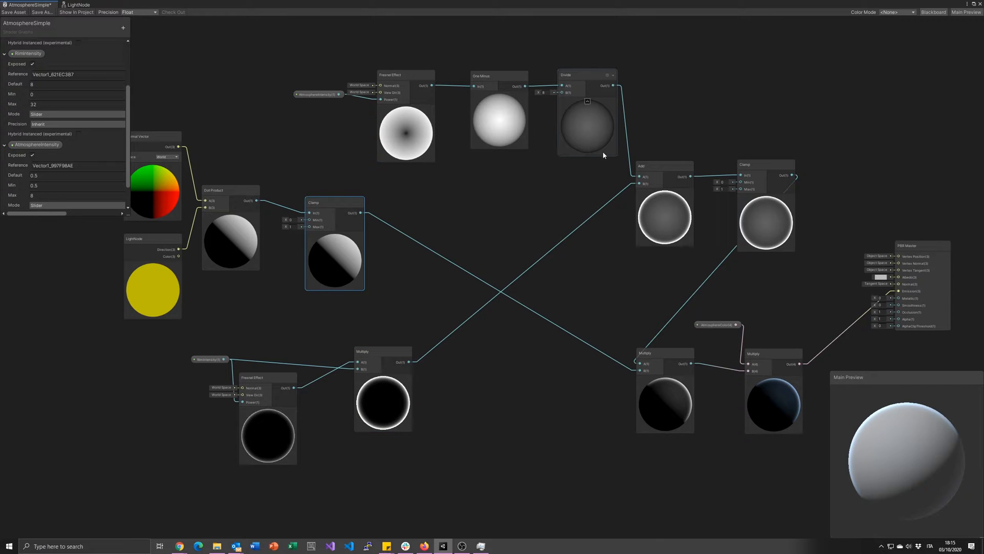
{"action": "middle_click_drag", "start_coordinate": [592, 237], "coordinate": [489, 240]}
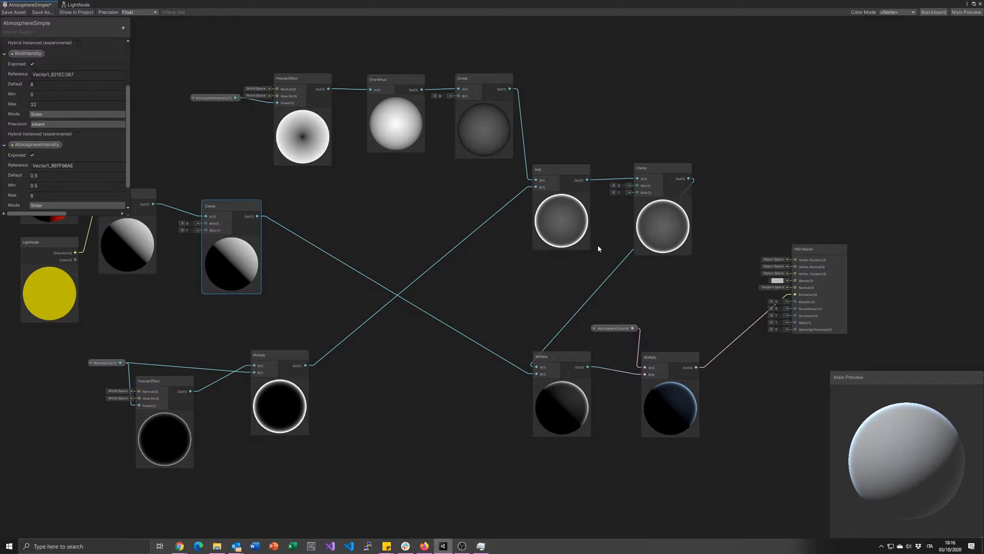
{"action": "scroll", "coordinate": [633, 199], "scroll_direction": "up", "scroll_amount": 2}
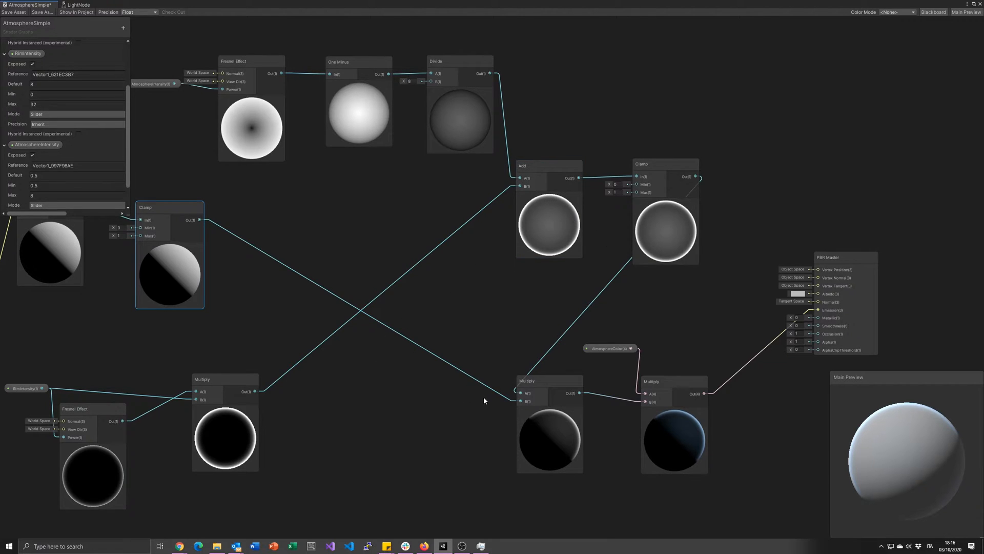
{"action": "middle_click_drag", "start_coordinate": [206, 248], "coordinate": [320, 239]}
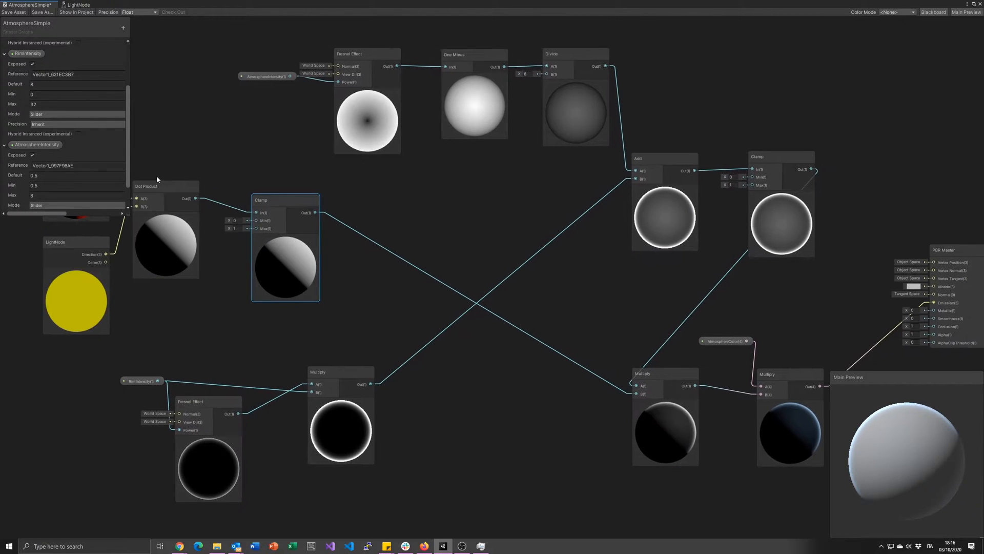
{"action": "middle_click_drag", "start_coordinate": [600, 463], "coordinate": [495, 428]}
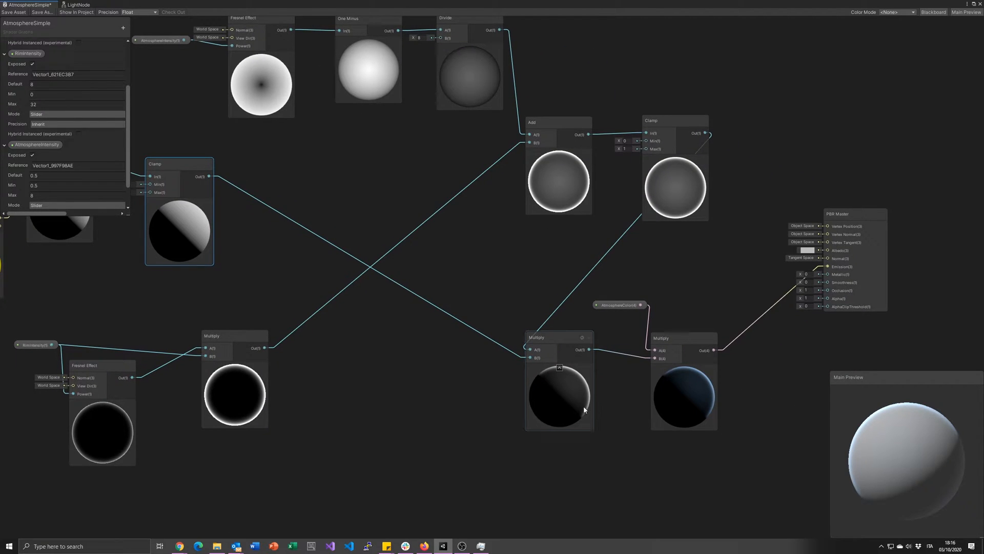
{"action": "middle_click_drag", "start_coordinate": [622, 398], "coordinate": [560, 284]}
{"action": "right_click", "coordinate": [556, 407]}
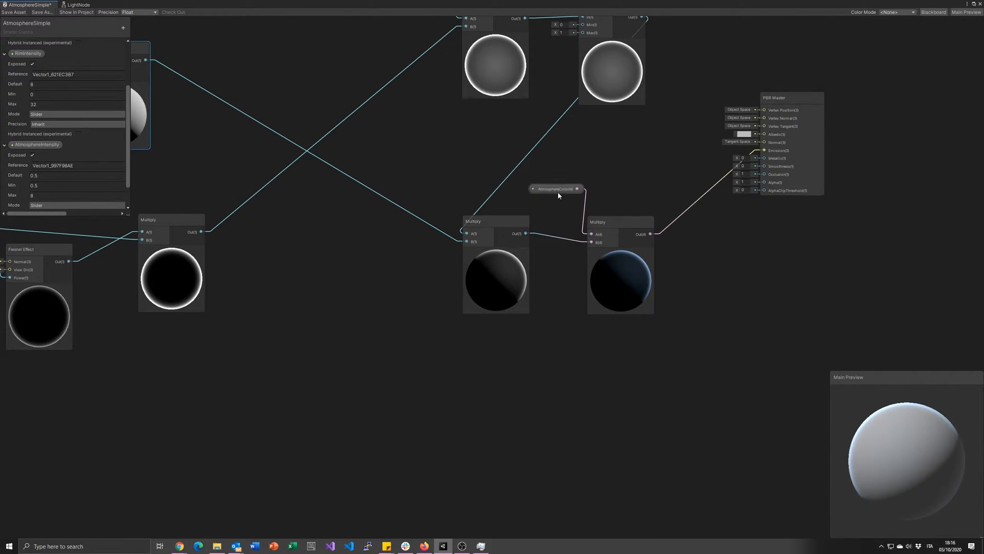
Inspect the default HDR color of the AtmosphereColor property and close the color picker without changes.
{"action": "scroll", "coordinate": [53, 81], "scroll_direction": "up", "scroll_amount": 5}
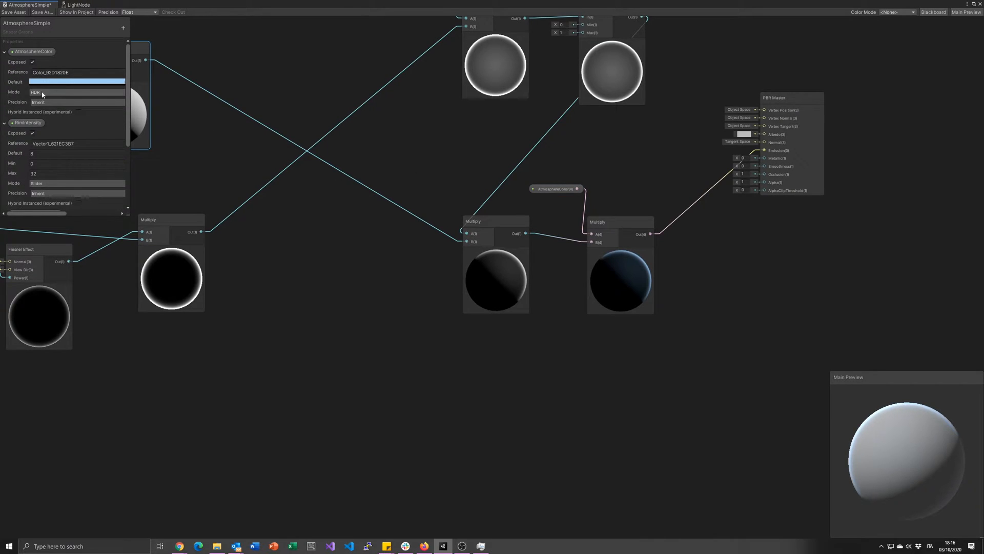
{"action": "left_click", "coordinate": [48, 82]}
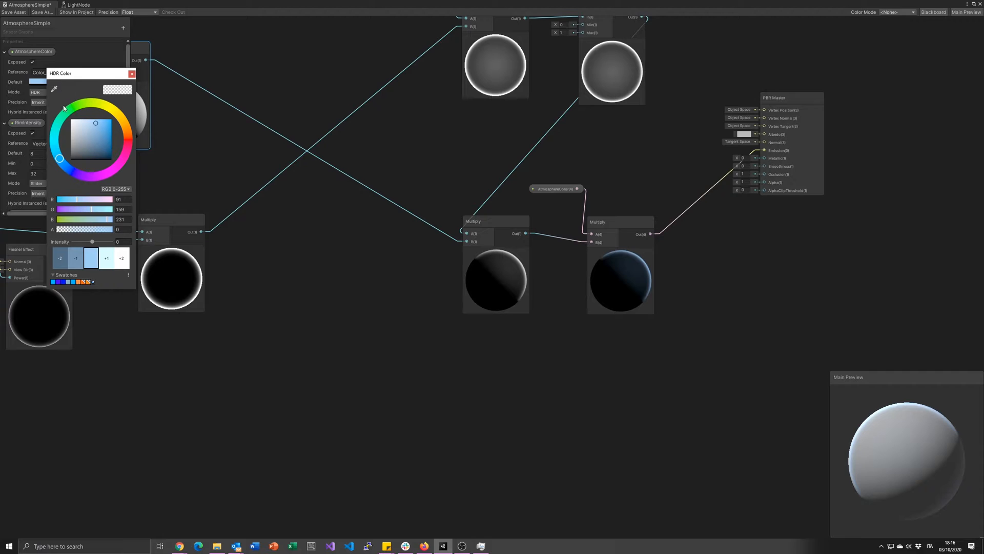
{"action": "left_click", "coordinate": [131, 76]}
Open the PBR Master node's settings to examine its workflow, surface and blend options.
{"action": "middle_click_drag", "start_coordinate": [674, 168], "coordinate": [483, 293]}
{"action": "scroll", "coordinate": [487, 294], "scroll_direction": "up", "scroll_amount": 1}
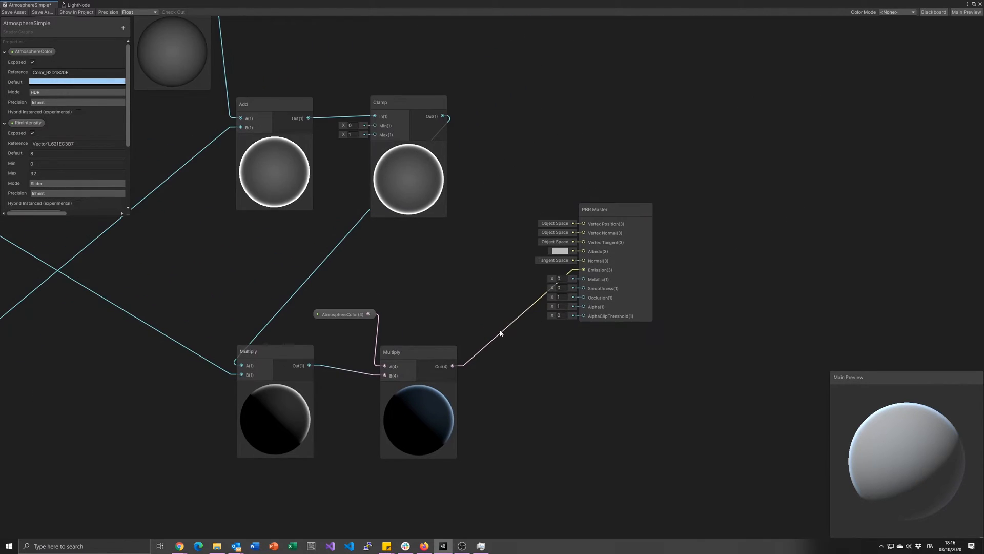
{"action": "scroll", "coordinate": [505, 330], "scroll_direction": "up", "scroll_amount": 2}
{"action": "left_click", "coordinate": [643, 241]}
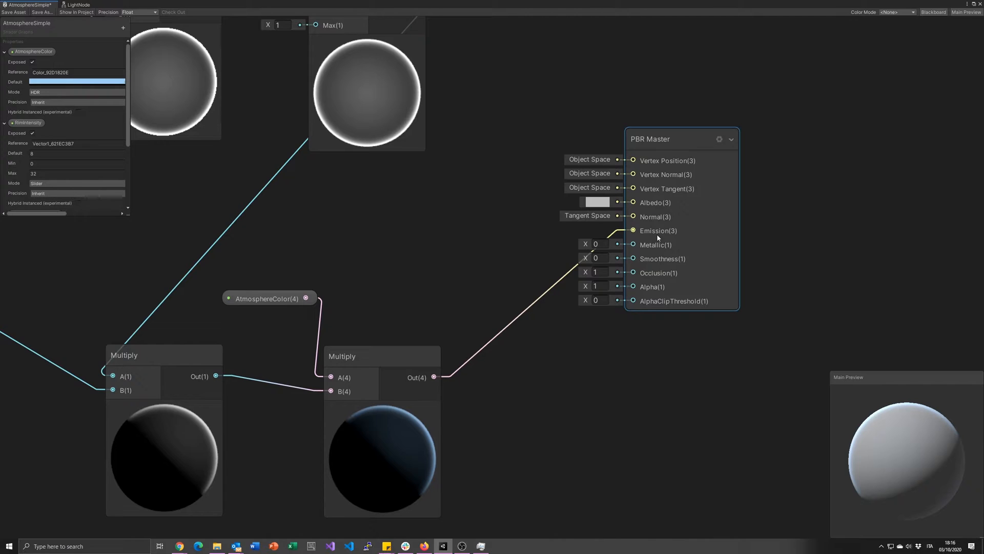
{"action": "left_click", "coordinate": [719, 139]}
{"action": "middle_click_drag", "start_coordinate": [613, 128], "coordinate": [494, 164]}
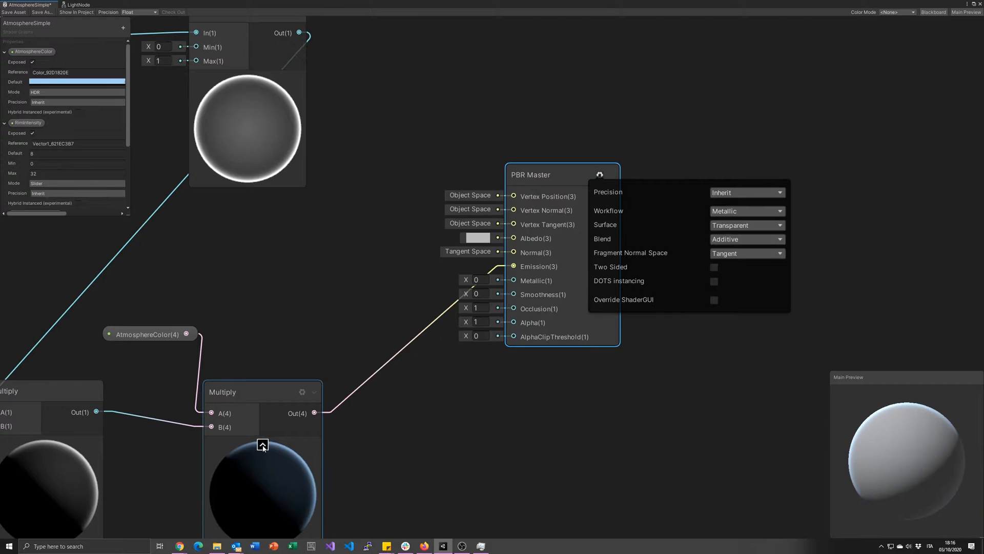
{"action": "middle_click_drag", "start_coordinate": [327, 504], "coordinate": [334, 454]}
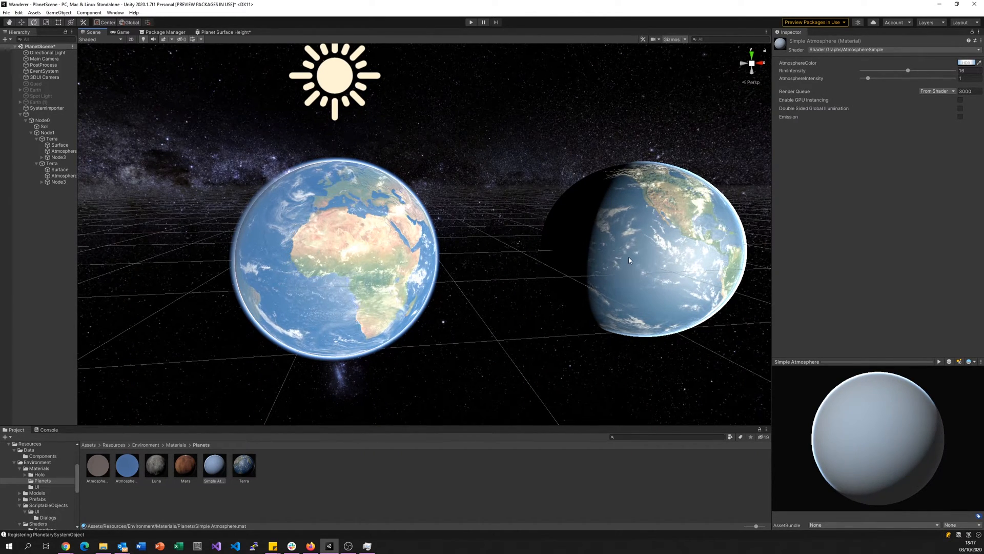
Move the second Terra's Surface sphere out of its atmosphere shell to about X -1.689, and undo the move.
{"action": "left_click", "coordinate": [59, 169]}
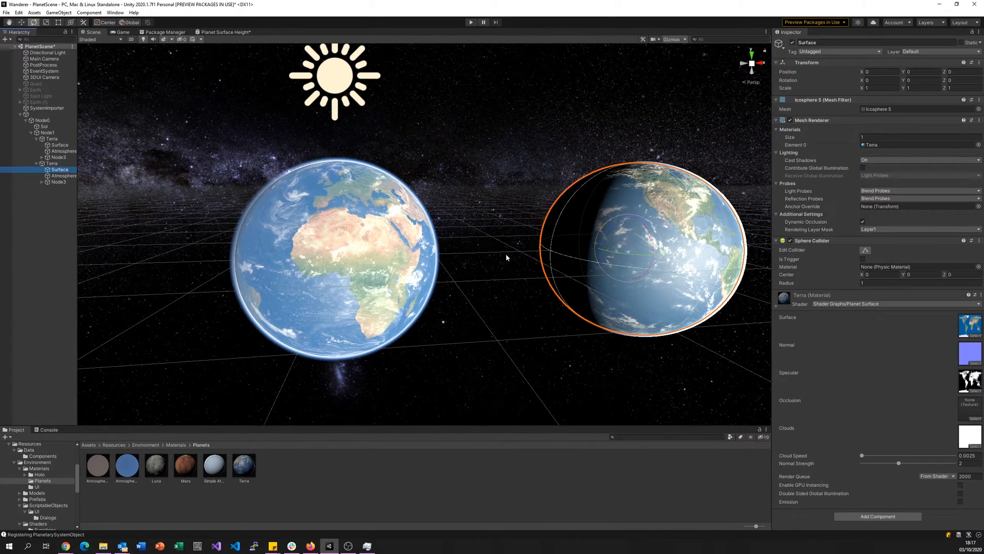
{"action": "right_click_drag", "start_coordinate": [503, 256], "coordinate": [500, 257]}
{"action": "key", "text": "w"}
{"action": "left_click_drag", "start_coordinate": [637, 248], "coordinate": [516, 264]}
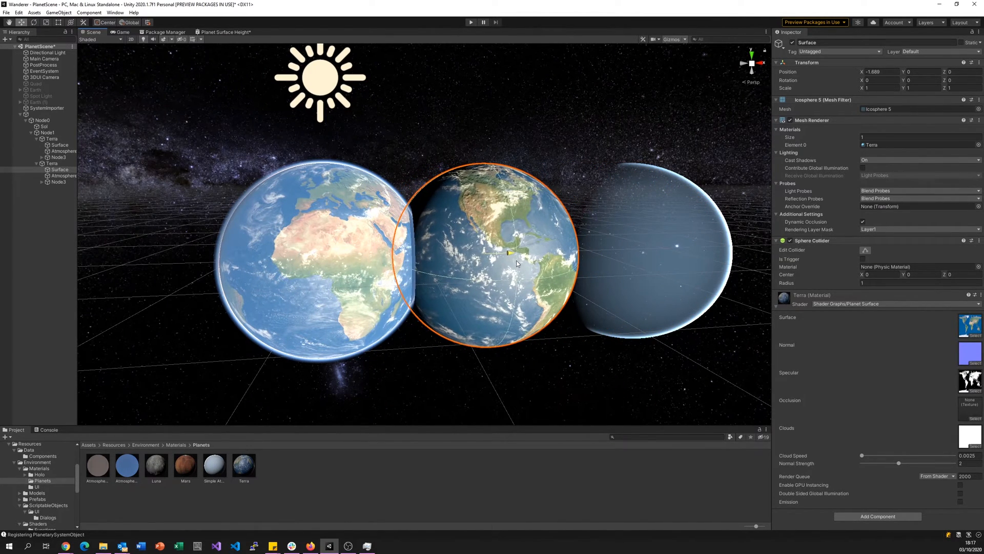
{"action": "key", "text": "ctrl+z"}
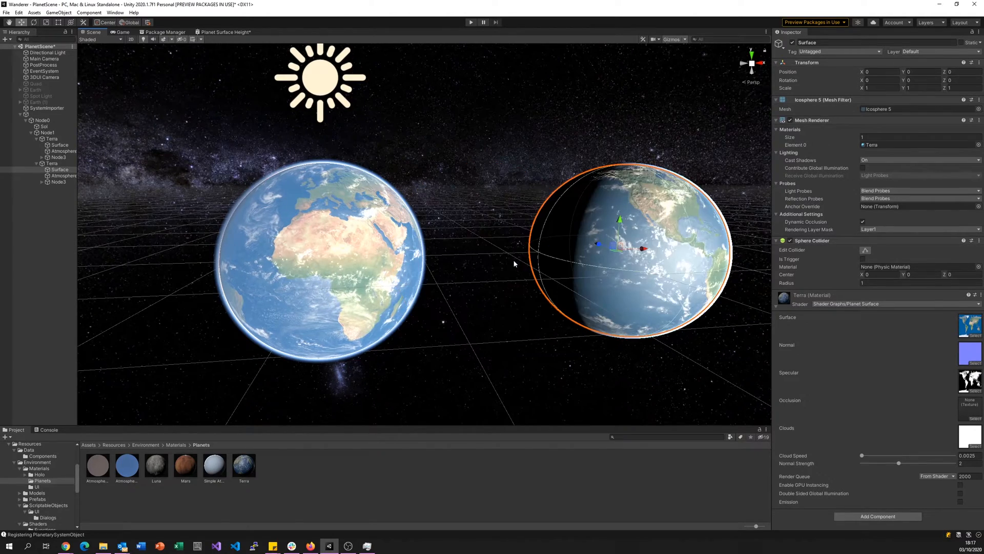
Frame the second Terra up close and compare the transforms and materials of its Surface and Atmosphere objects.
{"action": "middle_click_drag", "start_coordinate": [703, 213], "coordinate": [569, 246]}
{"action": "scroll", "coordinate": [605, 241], "scroll_direction": "up", "scroll_amount": 5}
{"action": "key", "text": "f"}
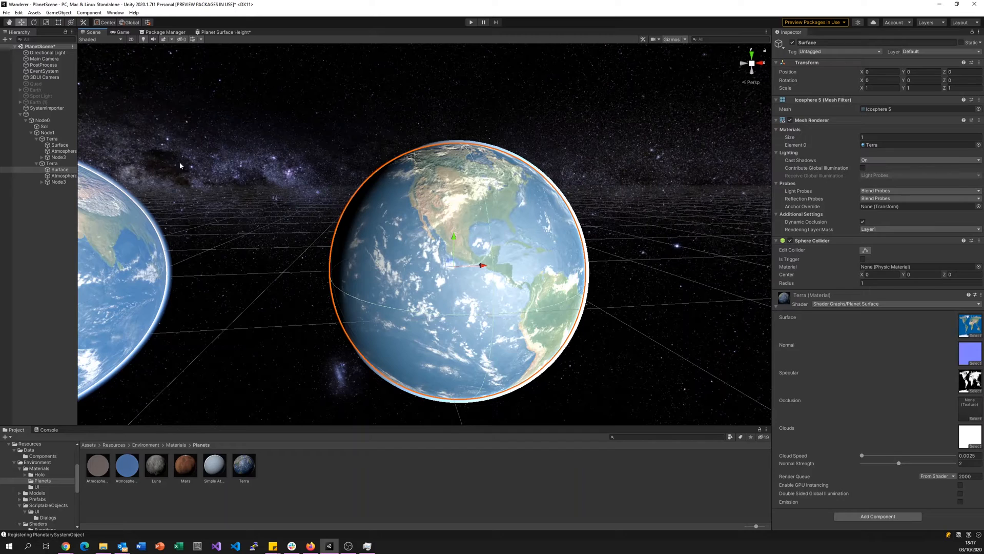
{"action": "left_click", "coordinate": [64, 176]}
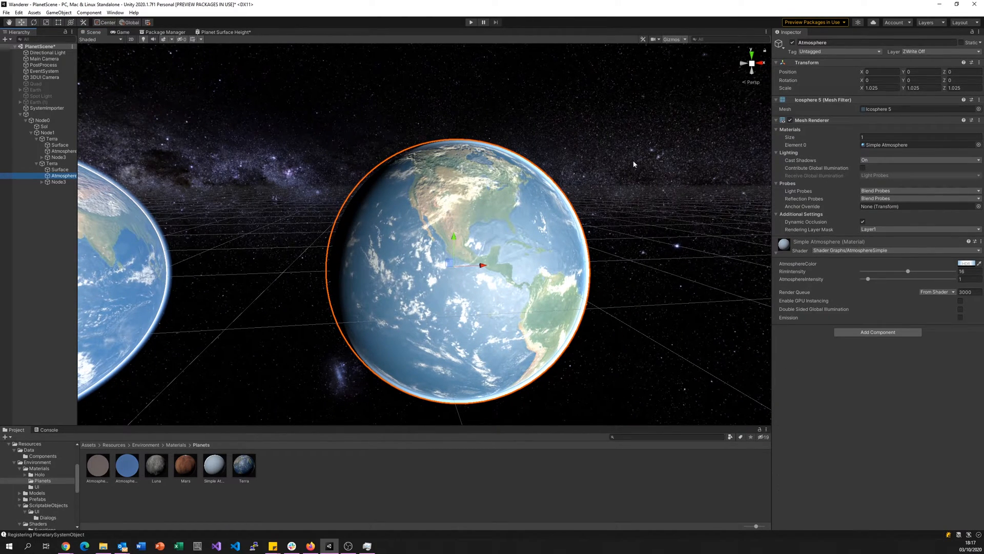
{"action": "left_click", "coordinate": [610, 167]}
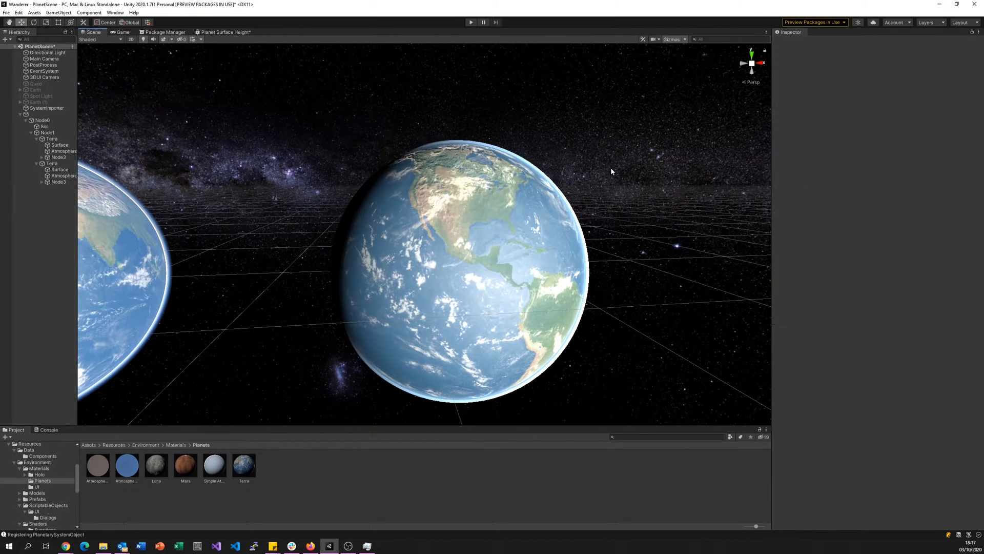
{"action": "left_click", "coordinate": [58, 170]}
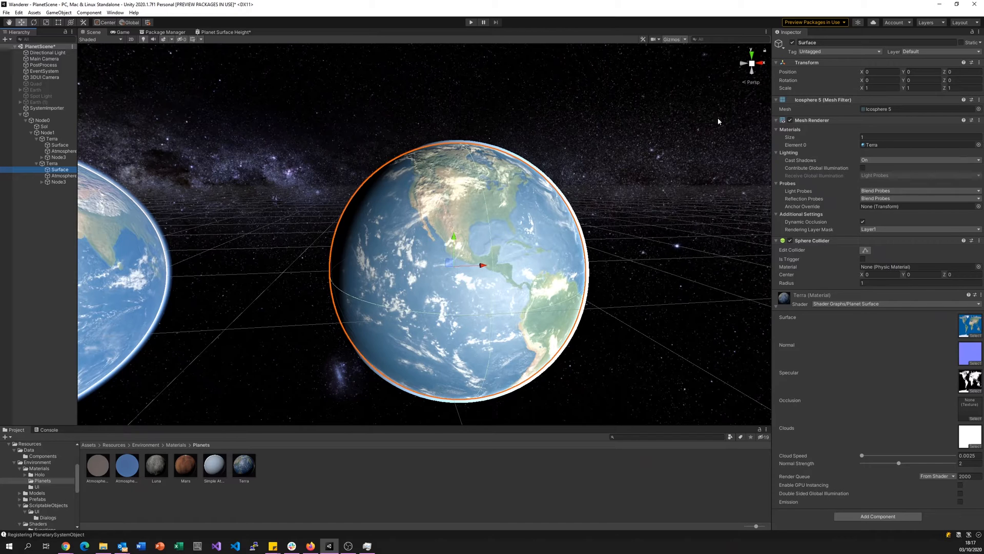
Run the scene in Play mode and set the Simple Atmosphere material's RimIntensity to about 13.6 and AtmosphereIntensity to about 0.88.
{"action": "left_click", "coordinate": [471, 23]}
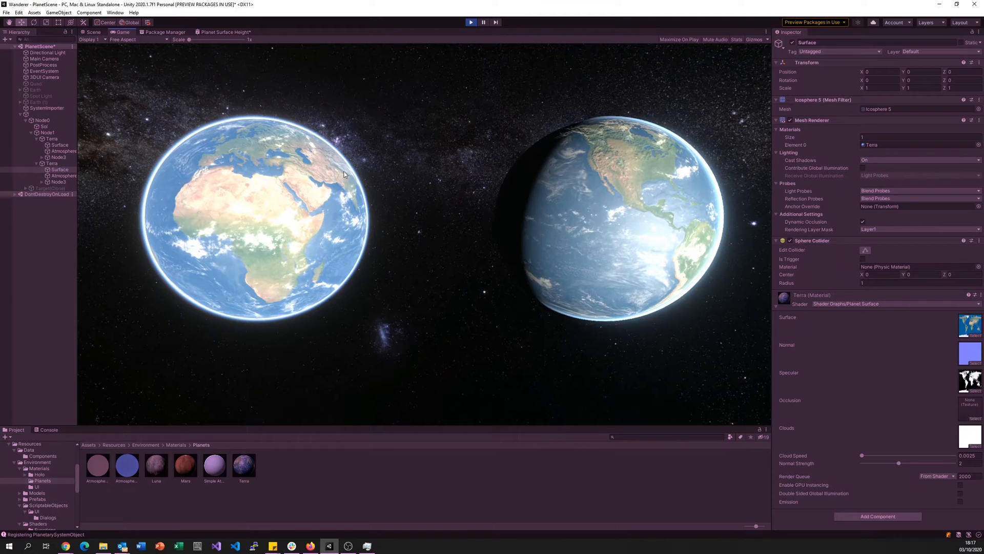
{"action": "left_click", "coordinate": [503, 197]}
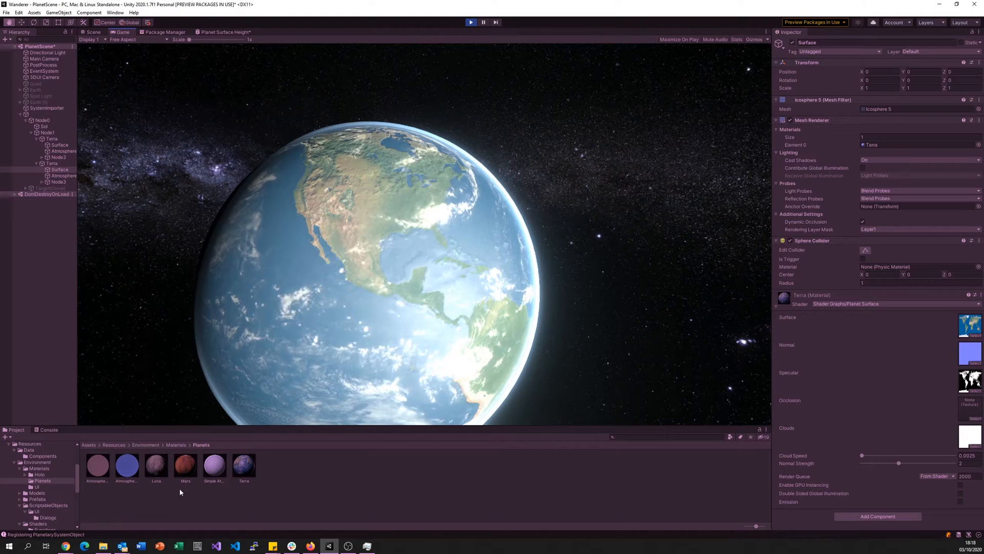
{"action": "left_click", "coordinate": [213, 466]}
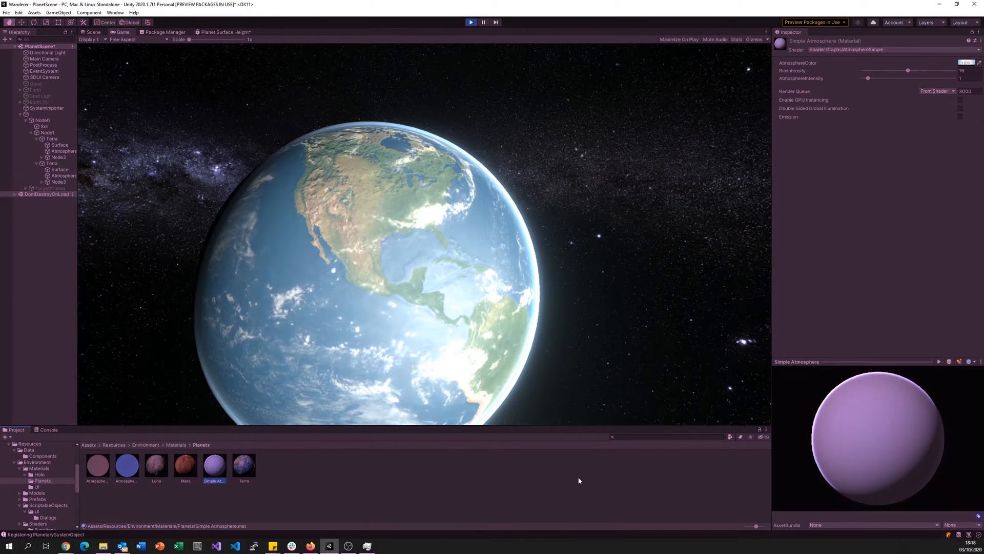
{"action": "left_click_drag", "start_coordinate": [908, 70], "coordinate": [866, 85]}
{"action": "right_click_drag", "start_coordinate": [615, 195], "coordinate": [614, 208]}
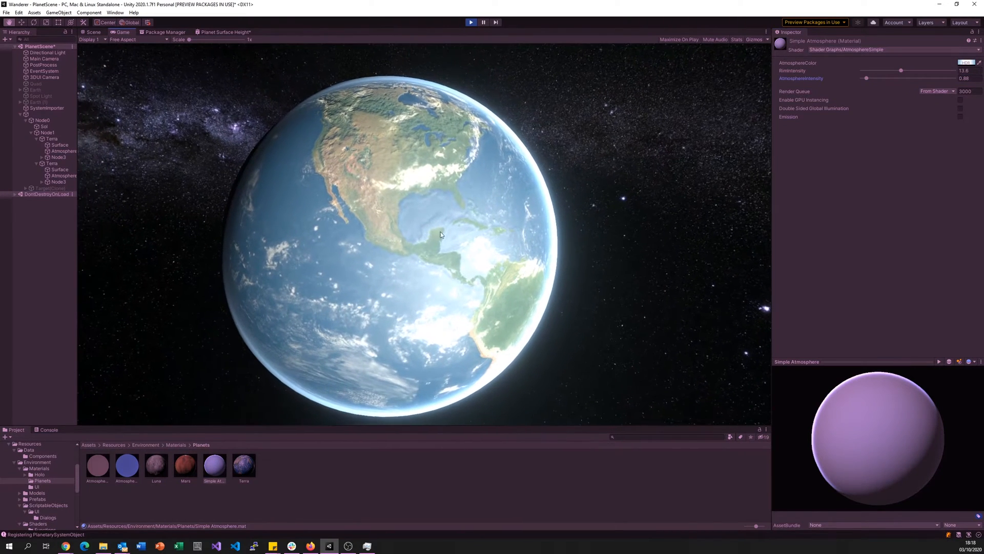
Try a yellow AtmosphereColor with HDR intensity raised to 4 and reduced to 2, and undo the color changes.
{"action": "left_click", "coordinate": [965, 63]}
{"action": "mouse_move", "coordinate": [932, 86]}
{"action": "left_mouse_down"}
{"action": "mouse_move", "coordinate": [971, 102]}
{"action": "mouse_move", "coordinate": [974, 125]}
{"action": "mouse_move", "coordinate": [943, 155]}
{"action": "mouse_move", "coordinate": [914, 153]}
{"action": "mouse_move", "coordinate": [906, 149]}
{"action": "mouse_move", "coordinate": [949, 149]}
{"action": "mouse_move", "coordinate": [964, 98]}
{"action": "left_mouse_up"}
{"action": "left_click", "coordinate": [952, 243]}
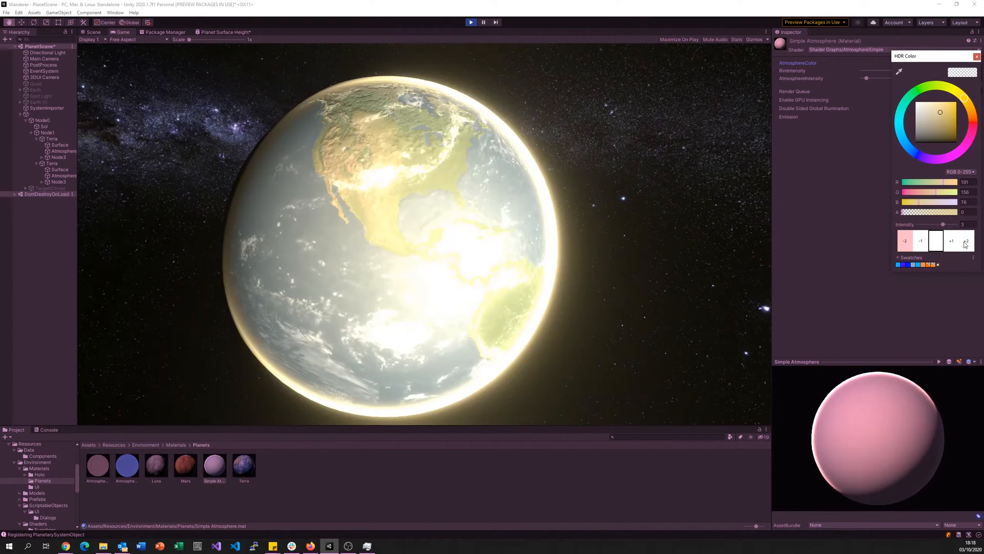
{"action": "left_click", "coordinate": [952, 244]}
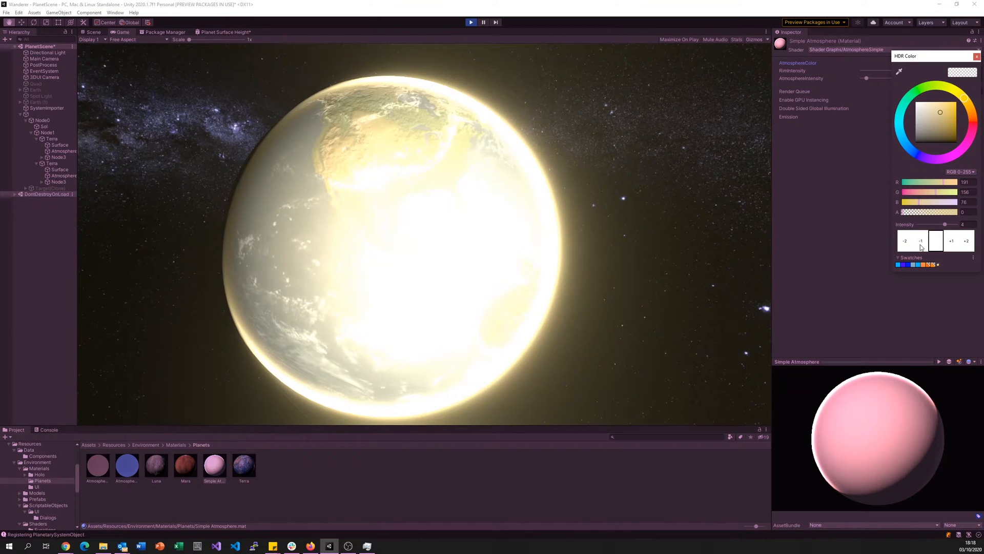
{"action": "left_click", "coordinate": [920, 245]}
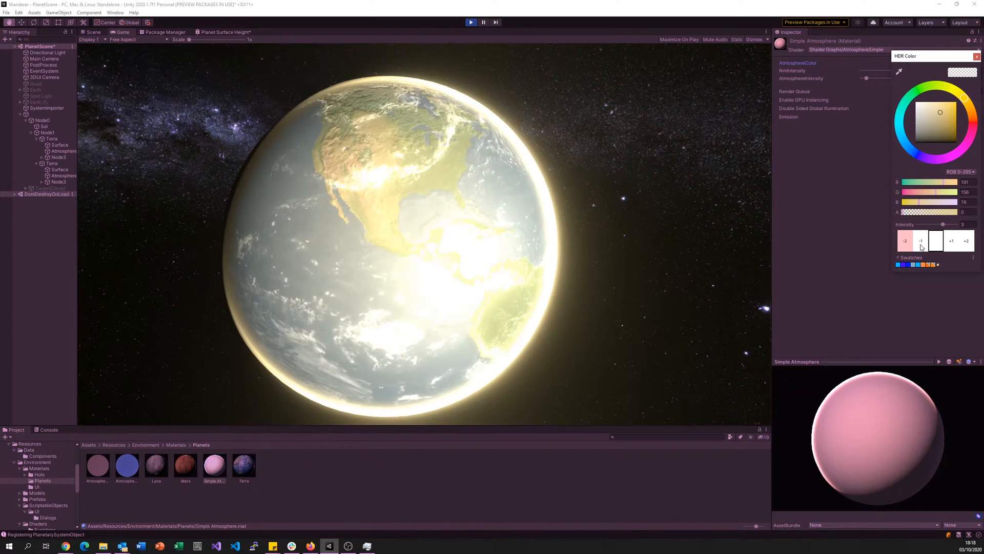
{"action": "left_click", "coordinate": [921, 248]}
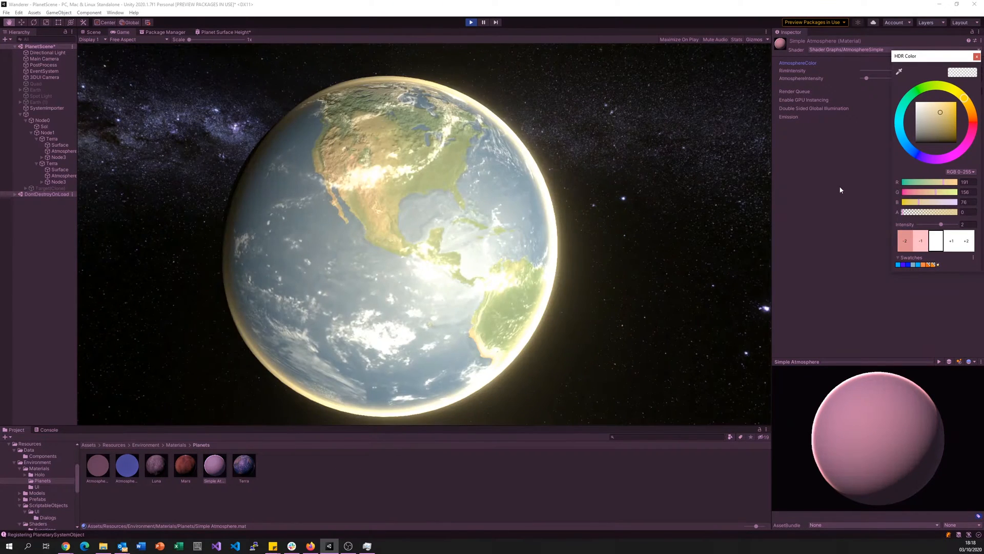
{"action": "left_click", "coordinate": [841, 187]}
{"action": "key", "text": "ctrl+z"}
{"action": "key", "text": "ctrl+z"}
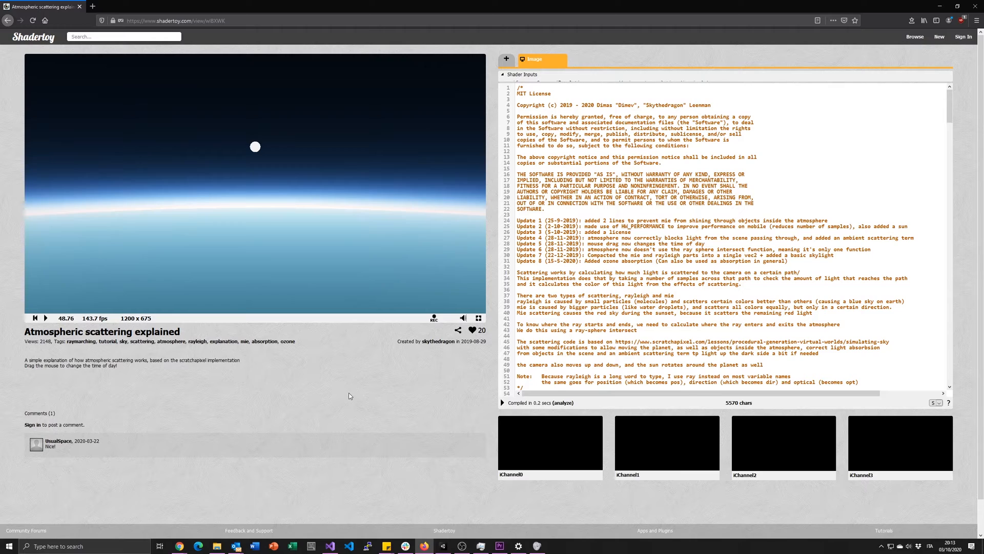
Switch to the Shadertoy page "Atmospheric scattering explained" and examine its title, description and license header.
{"action": "left_click_drag", "start_coordinate": [238, 364], "coordinate": [177, 363]}
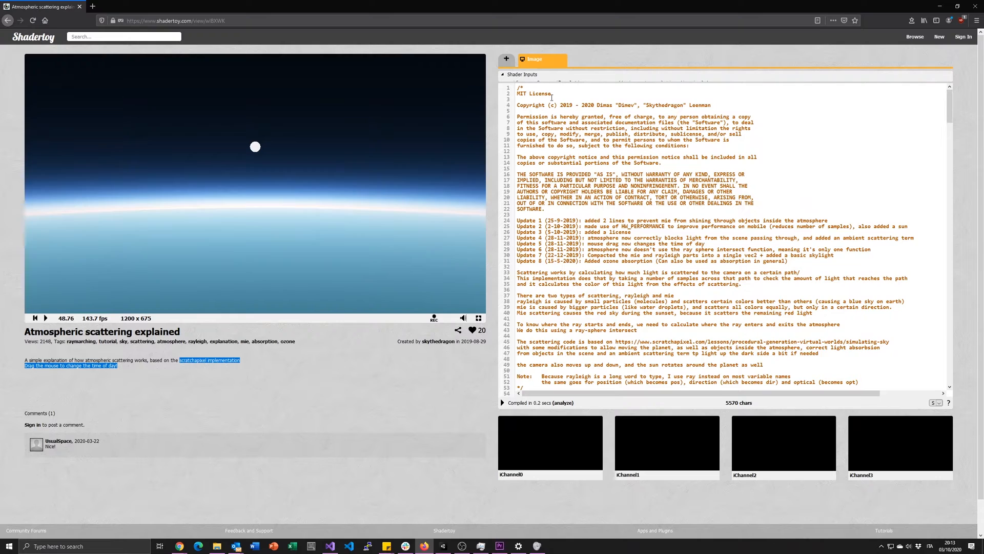
{"action": "left_click", "coordinate": [517, 95]}
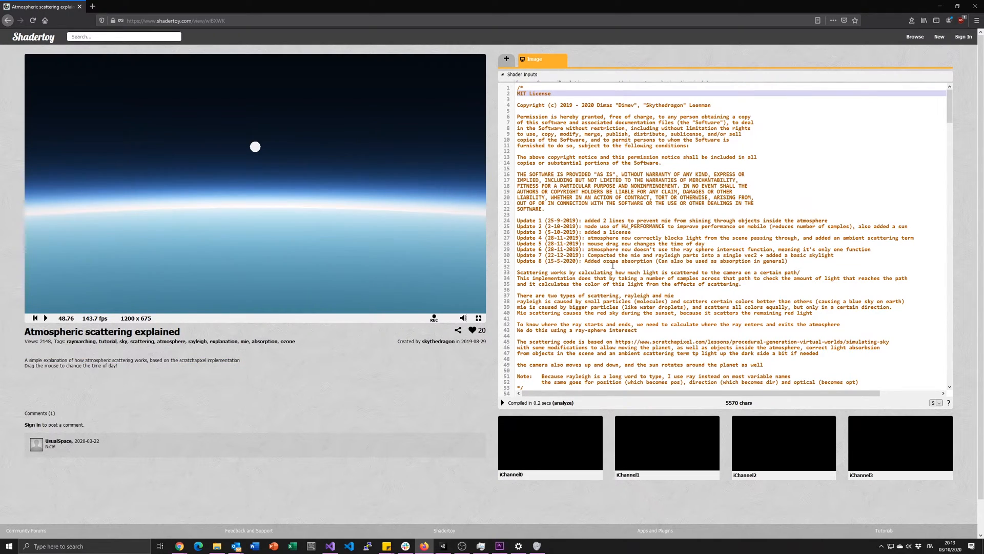
{"action": "double_click", "coordinate": [158, 335]}
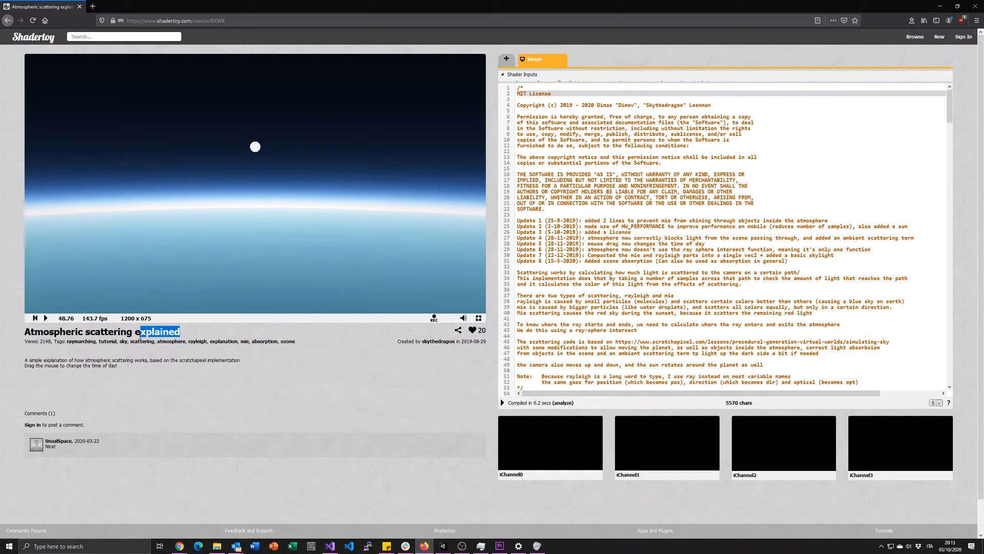
{"action": "left_click", "coordinate": [610, 156]}
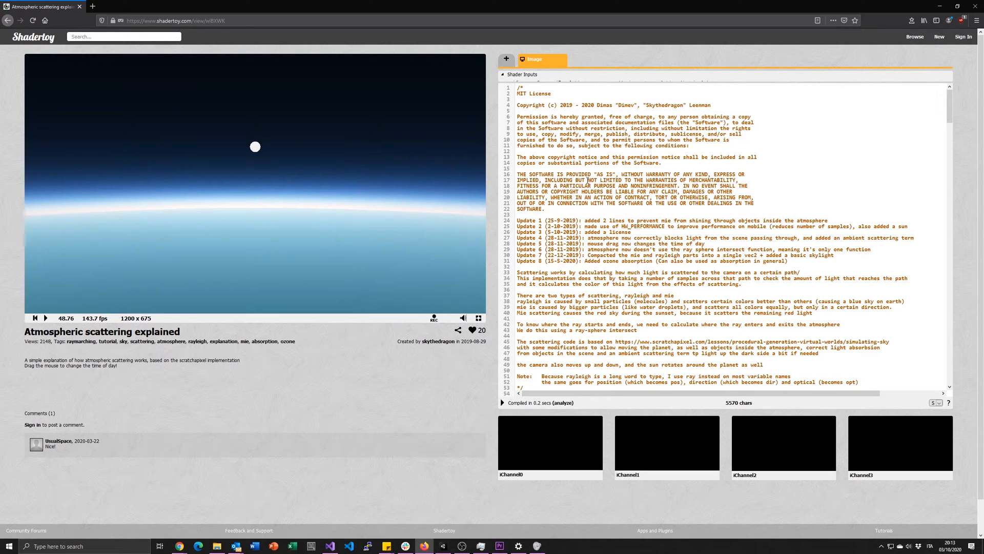
Set the CAMERA_MODE constant to 1 in the shader code and recompile the shader.
{"action": "scroll", "coordinate": [585, 179], "scroll_direction": "down", "scroll_amount": 10}
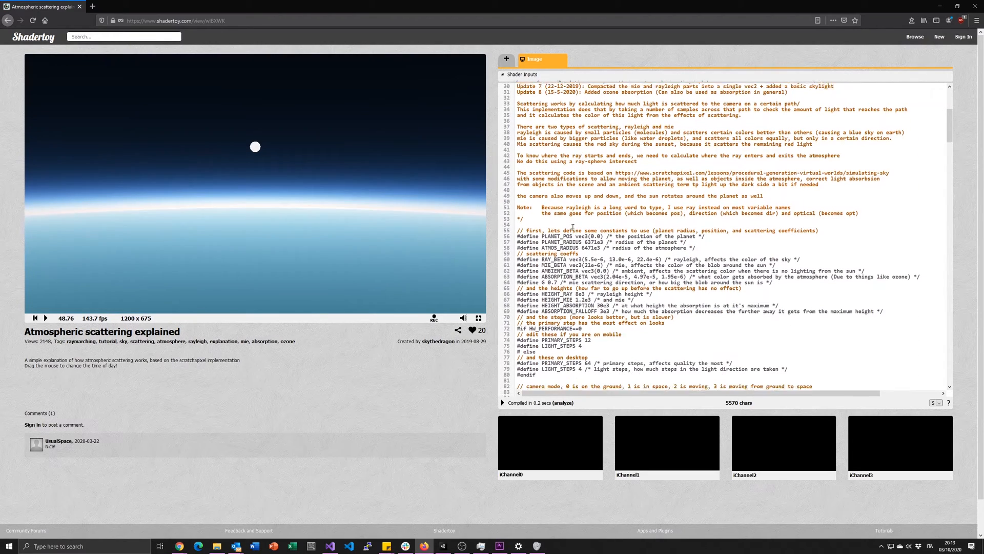
{"action": "scroll", "coordinate": [572, 295], "scroll_direction": "down", "scroll_amount": 3}
{"action": "scroll", "coordinate": [573, 318], "scroll_direction": "up", "scroll_amount": 4}
{"action": "double_click", "coordinate": [581, 333]}
{"action": "type", "text": "2"}
{"action": "key", "text": "BackSpace"}
{"action": "type", "text": "1"}
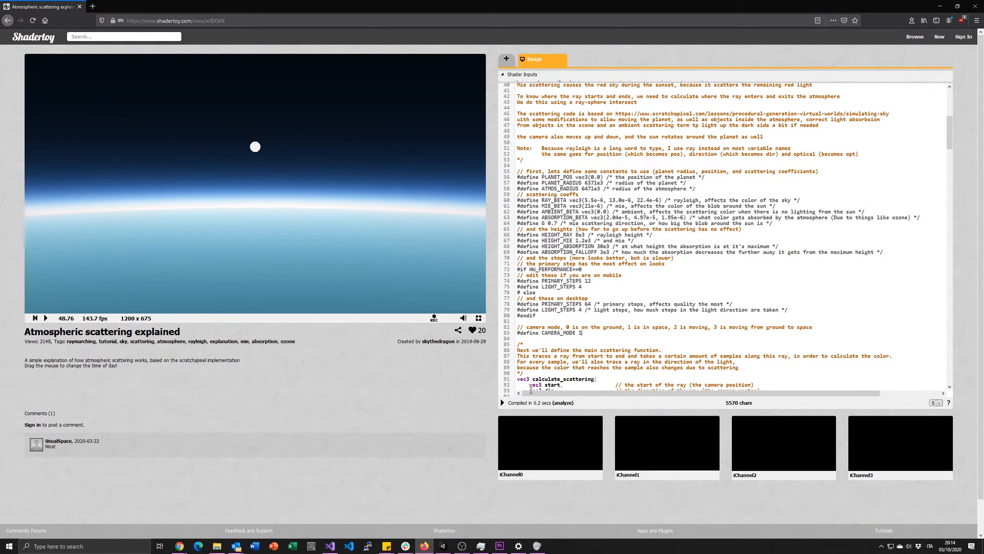
{"action": "left_click", "coordinate": [502, 403]}
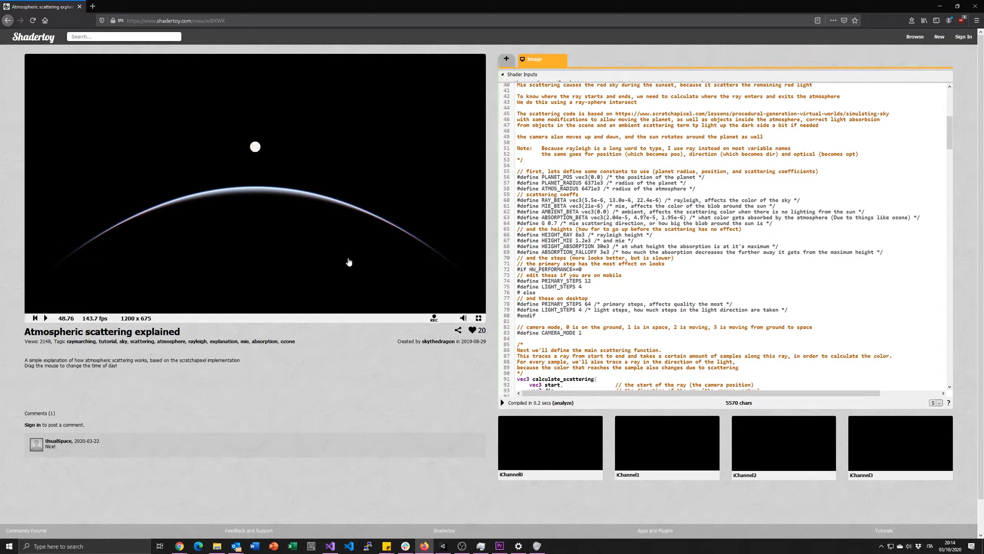
Change the time of day in the shader preview by raising the sun higher above the planet.
{"action": "left_click_drag", "start_coordinate": [285, 165], "coordinate": [281, 259]}
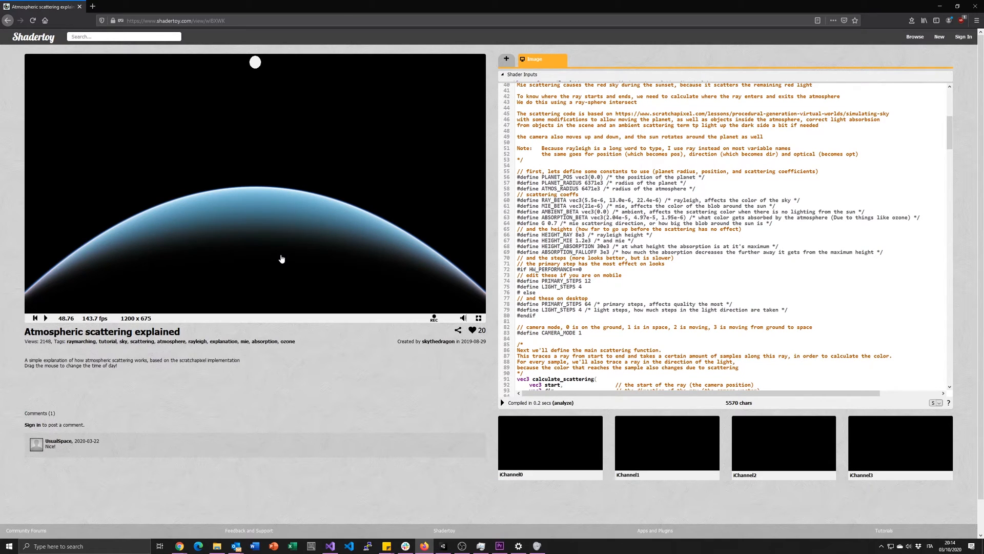
{"action": "right_click", "coordinate": [281, 259]}
{"action": "left_click", "coordinate": [389, 383]}
Examine the parameters of the calculate_scattering function and its ray-sphere intersection lines a to d.
{"action": "scroll", "coordinate": [620, 289], "scroll_direction": "down", "scroll_amount": 5}
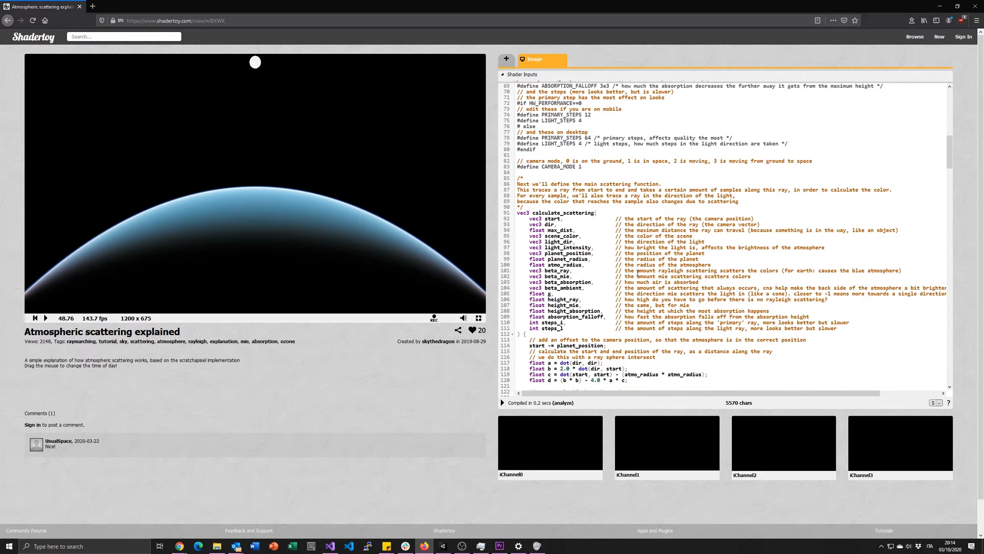
{"action": "scroll", "coordinate": [637, 273], "scroll_direction": "down", "scroll_amount": 1}
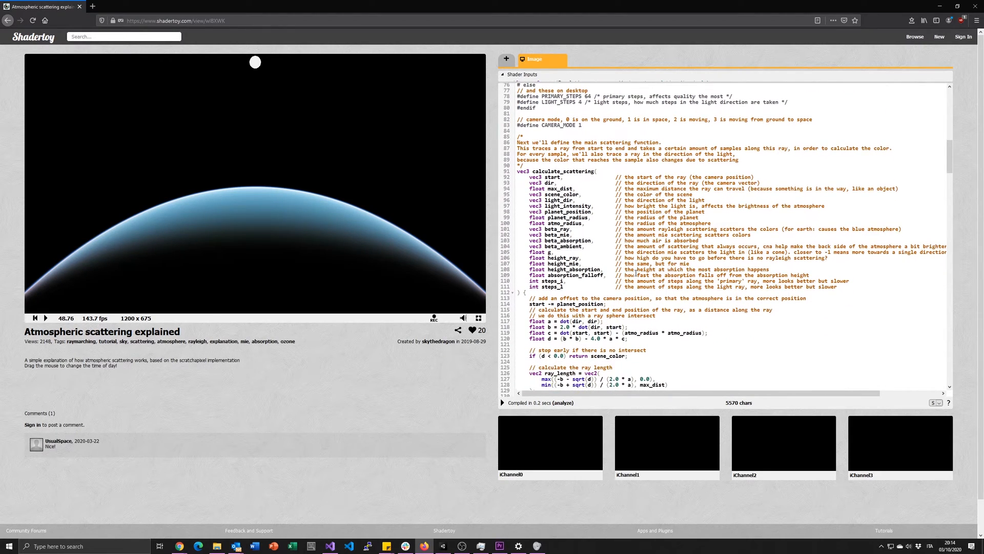
{"action": "left_click_drag", "start_coordinate": [948, 160], "coordinate": [942, 178]}
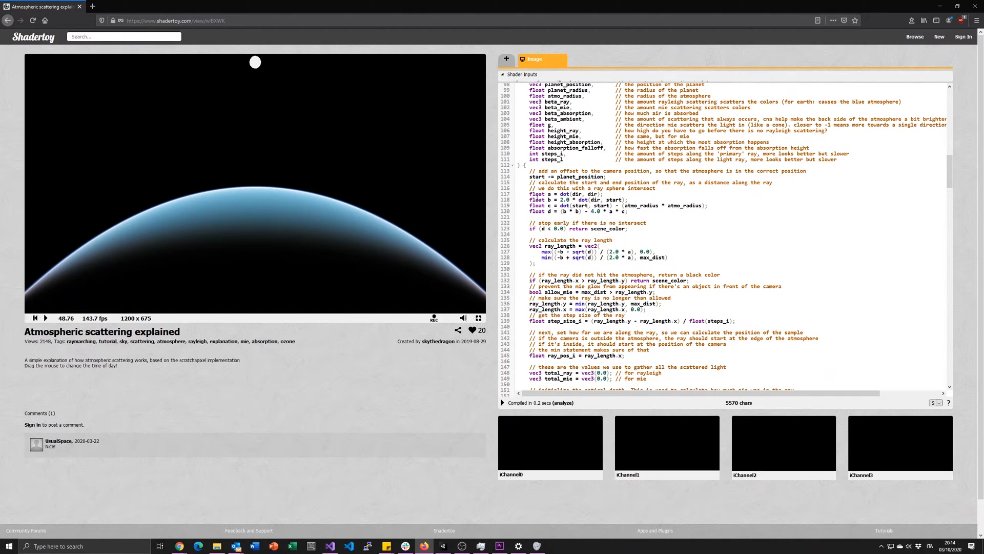
{"action": "scroll", "coordinate": [540, 160], "scroll_direction": "up", "scroll_amount": 3}
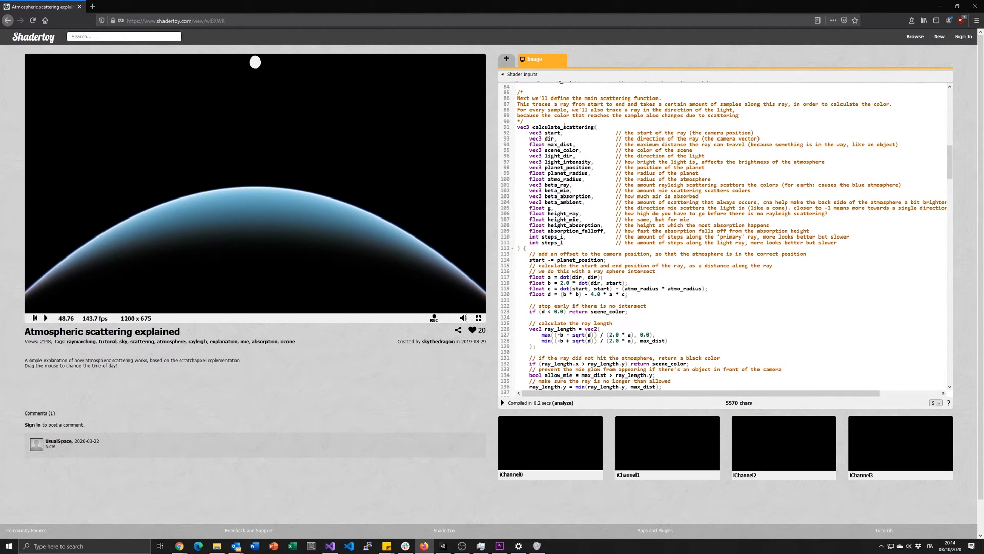
{"action": "scroll", "coordinate": [552, 189], "scroll_direction": "down", "scroll_amount": 2}
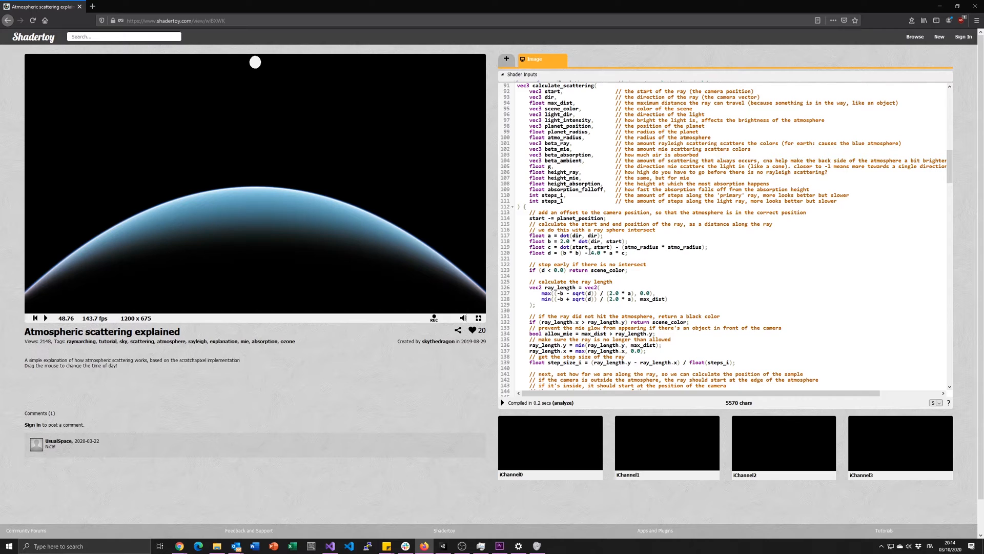
{"action": "left_click_drag", "start_coordinate": [637, 252], "coordinate": [508, 239]}
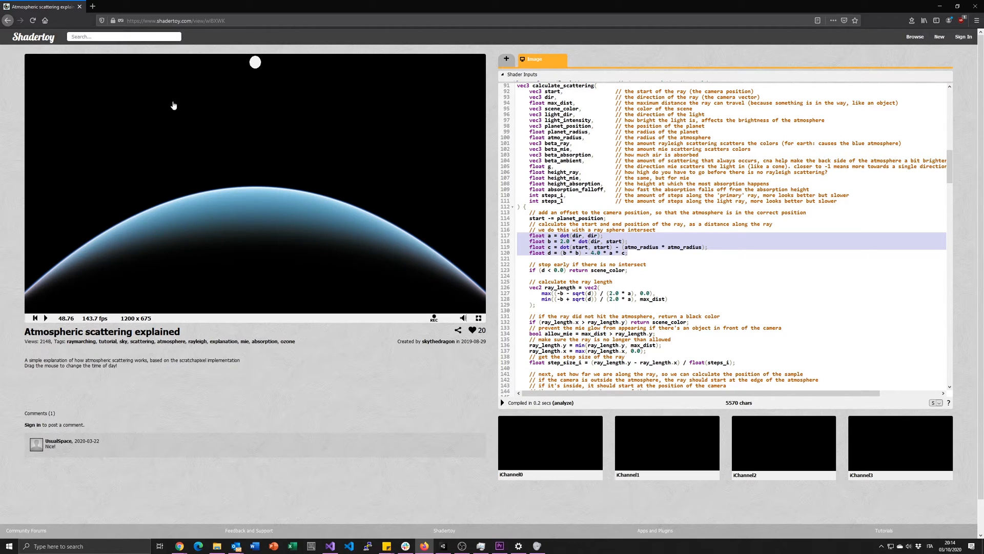
{"action": "left_click", "coordinate": [539, 282]}
Examine the ray length calculation, the primary ray sampling loop and the nested light ray loop in the scattering code.
{"action": "scroll", "coordinate": [539, 277], "scroll_direction": "down", "scroll_amount": 3}
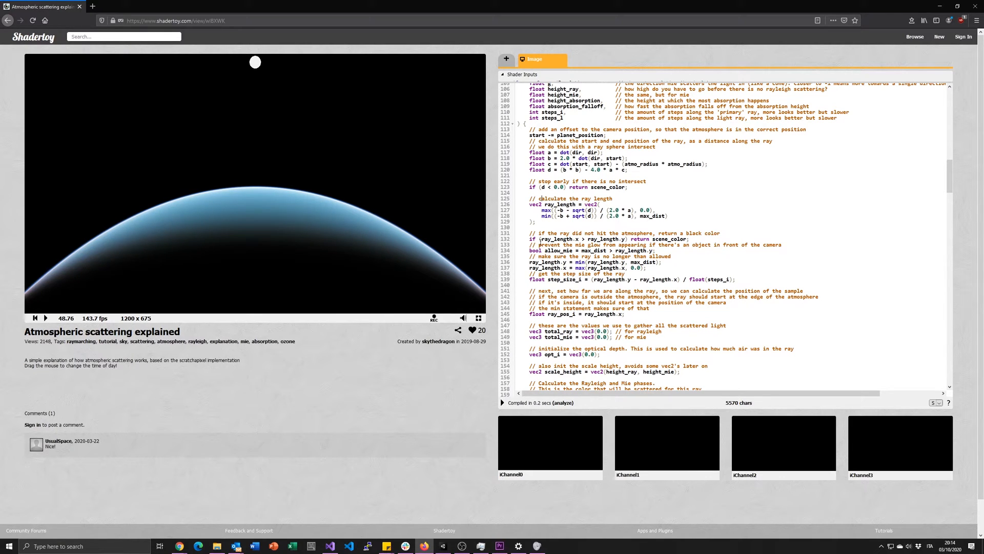
{"action": "scroll", "coordinate": [554, 239], "scroll_direction": "down", "scroll_amount": 6}
{"action": "left_click_drag", "start_coordinate": [525, 275], "coordinate": [572, 279]}
{"action": "scroll", "coordinate": [566, 276], "scroll_direction": "down", "scroll_amount": 6}
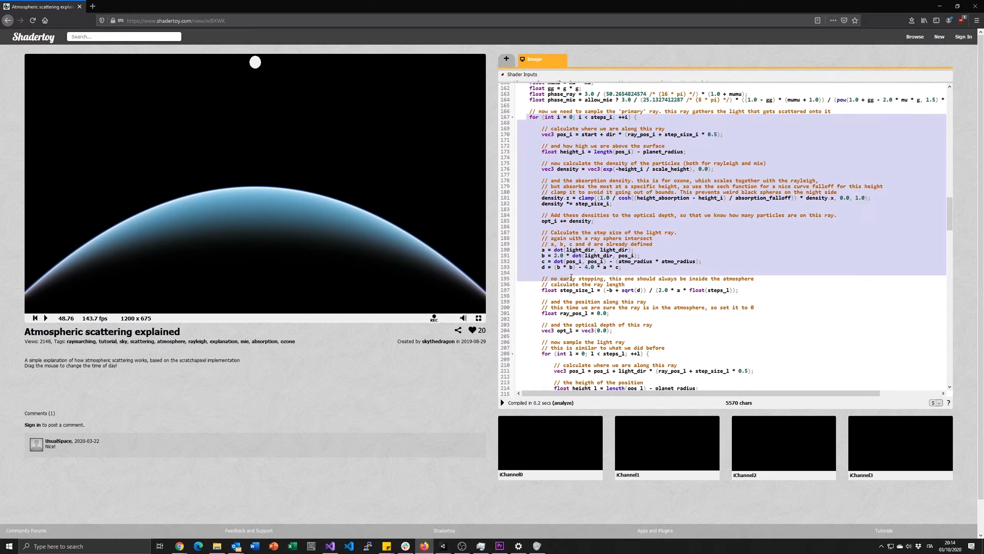
{"action": "left_click", "coordinate": [545, 117]}
{"action": "scroll", "coordinate": [542, 229], "scroll_direction": "down", "scroll_amount": 4}
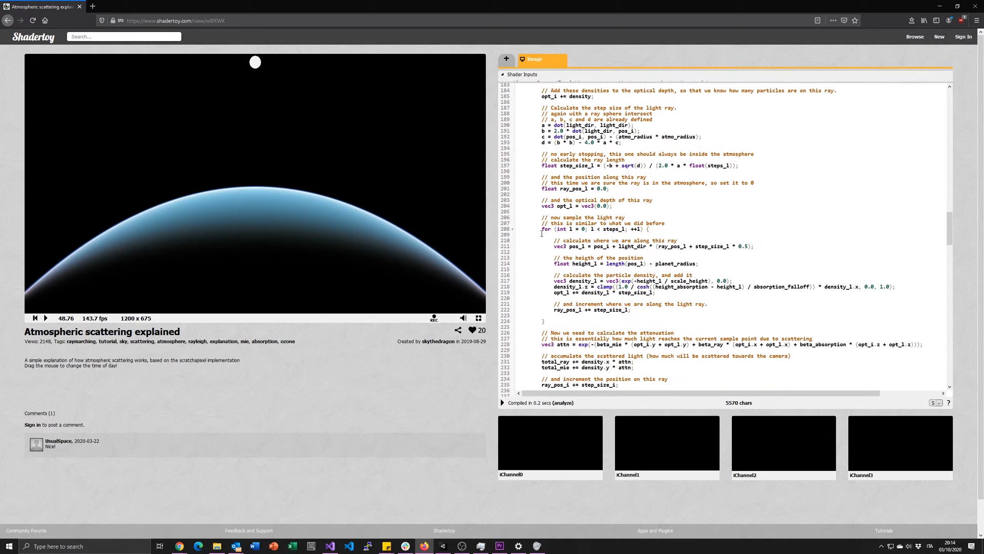
{"action": "scroll", "coordinate": [542, 229], "scroll_direction": "up", "scroll_amount": 6}
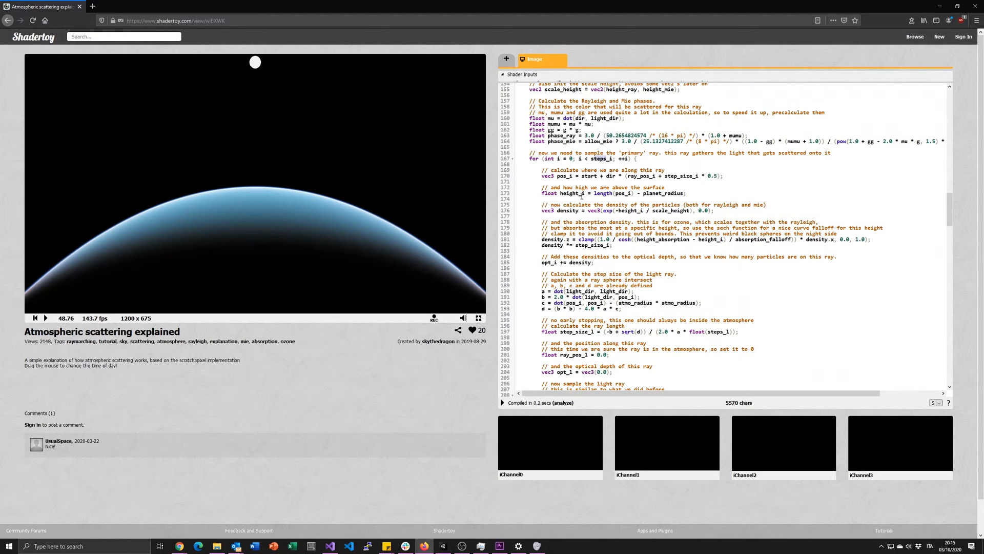
Examine the final color return statement of calculate_scattering and the get_camera_vector and mainImage functions further down the shader code.
{"action": "scroll", "coordinate": [582, 197], "scroll_direction": "down", "scroll_amount": 5}
{"action": "scroll", "coordinate": [608, 233], "scroll_direction": "down", "scroll_amount": 4}
{"action": "scroll", "coordinate": [608, 233], "scroll_direction": "down", "scroll_amount": 3}
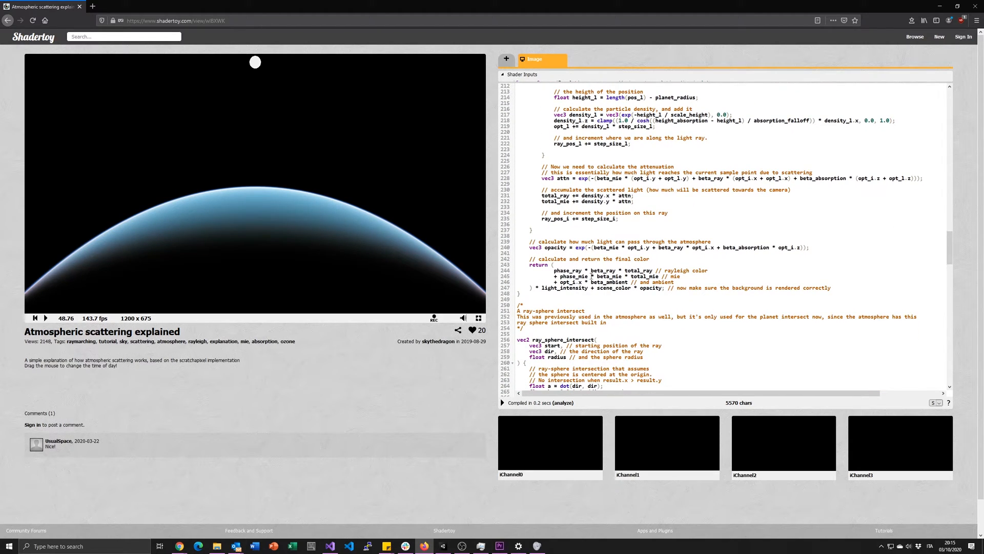
{"action": "left_click_drag", "start_coordinate": [533, 266], "coordinate": [662, 287]}
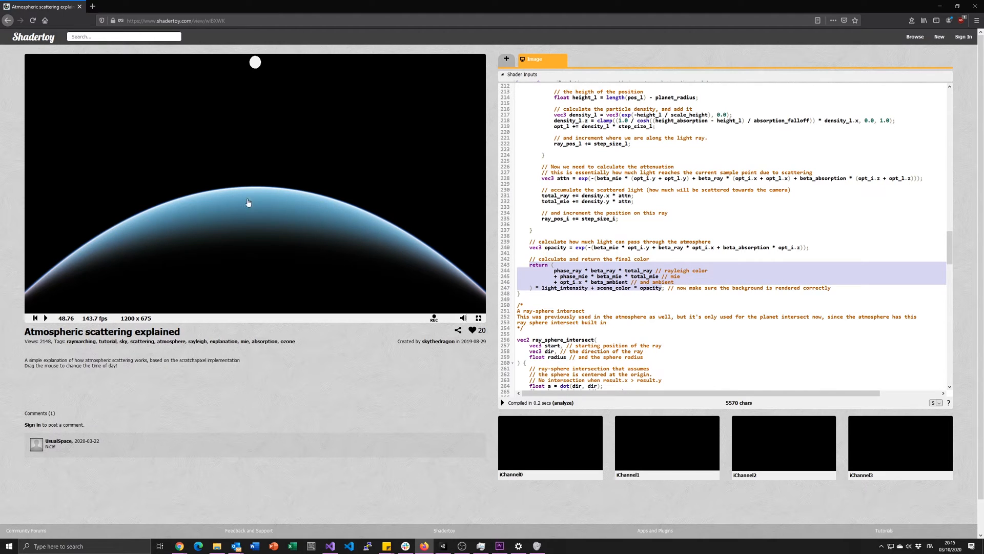
{"action": "left_click", "coordinate": [675, 227]}
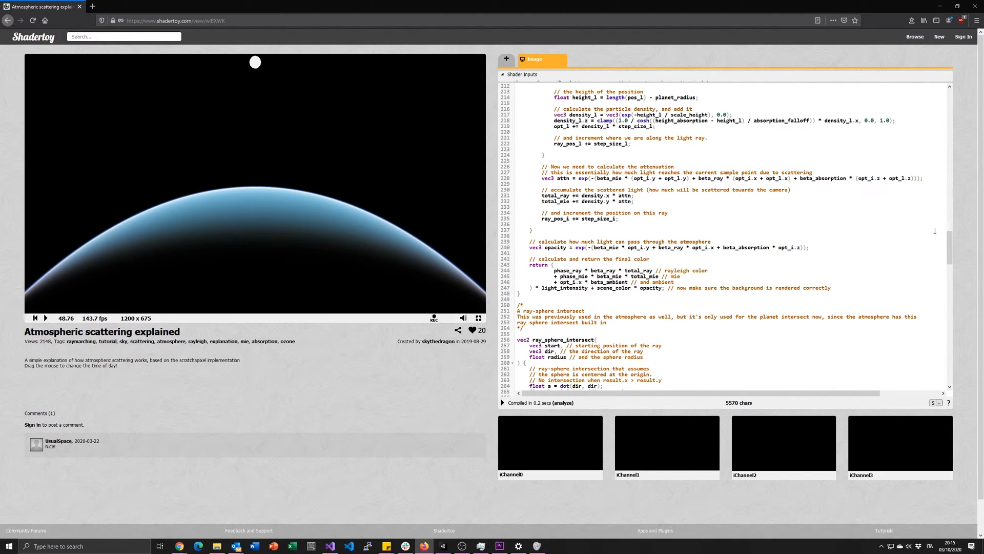
{"action": "left_click_drag", "start_coordinate": [949, 245], "coordinate": [940, 328]}
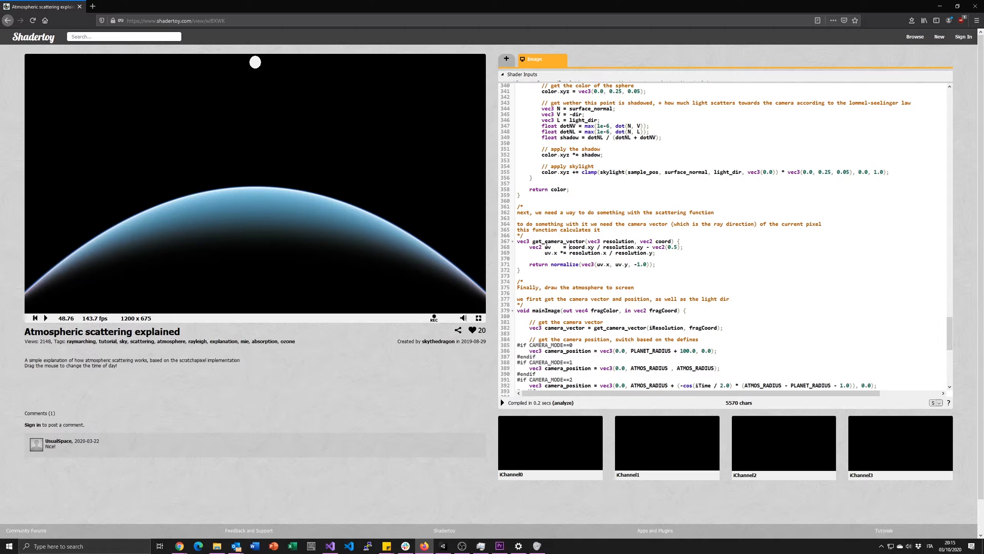
{"action": "scroll", "coordinate": [548, 243], "scroll_direction": "down", "scroll_amount": 5}
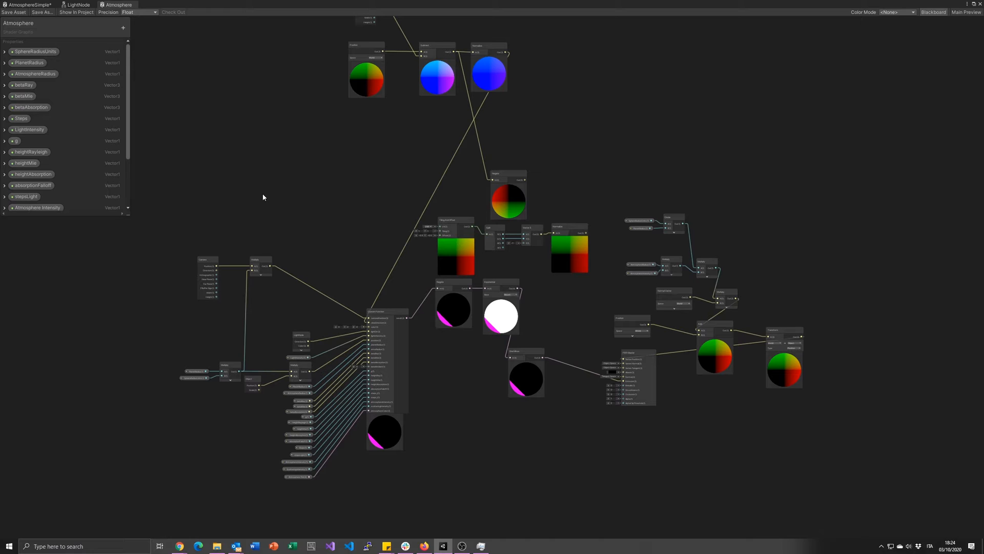
In Unity's Atmosphere shader graph, examine the Custom Function node and the properties and nodes wired into its inputs.
{"action": "scroll", "coordinate": [381, 346], "scroll_direction": "up", "scroll_amount": 5}
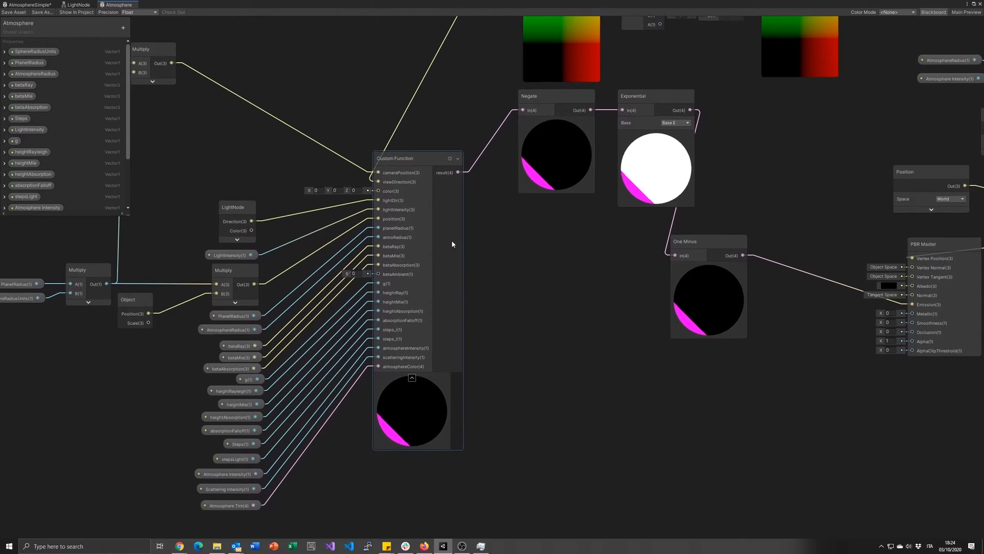
{"action": "middle_click_drag", "start_coordinate": [452, 241], "coordinate": [461, 229]}
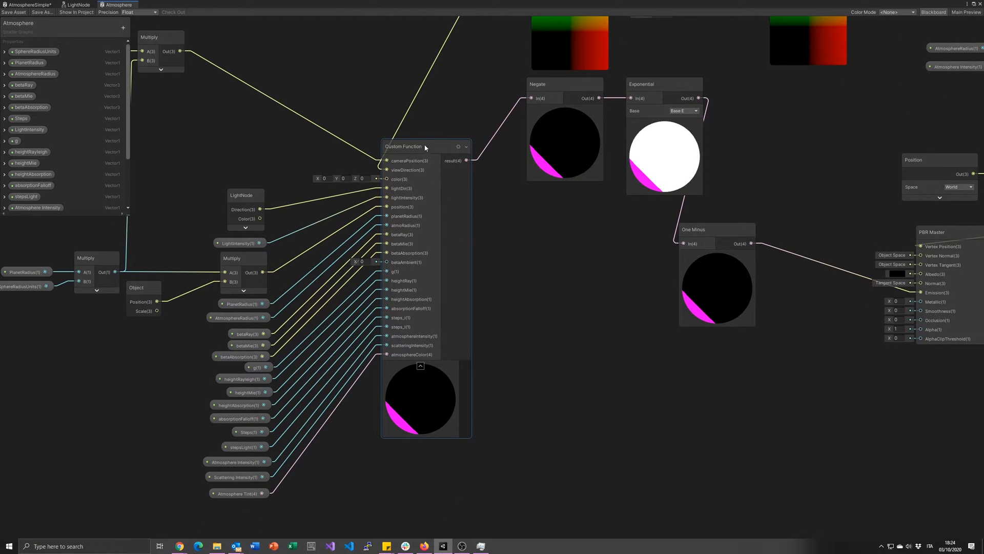
{"action": "scroll", "coordinate": [417, 158], "scroll_direction": "up", "scroll_amount": 1}
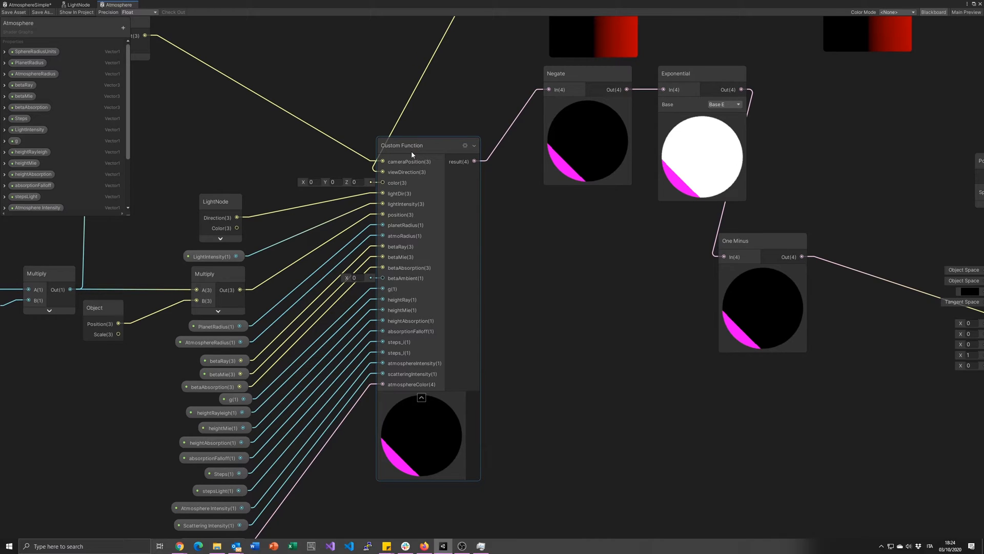
{"action": "middle_click_drag", "start_coordinate": [301, 266], "coordinate": [331, 215]}
{"action": "left_click", "coordinate": [439, 149]}
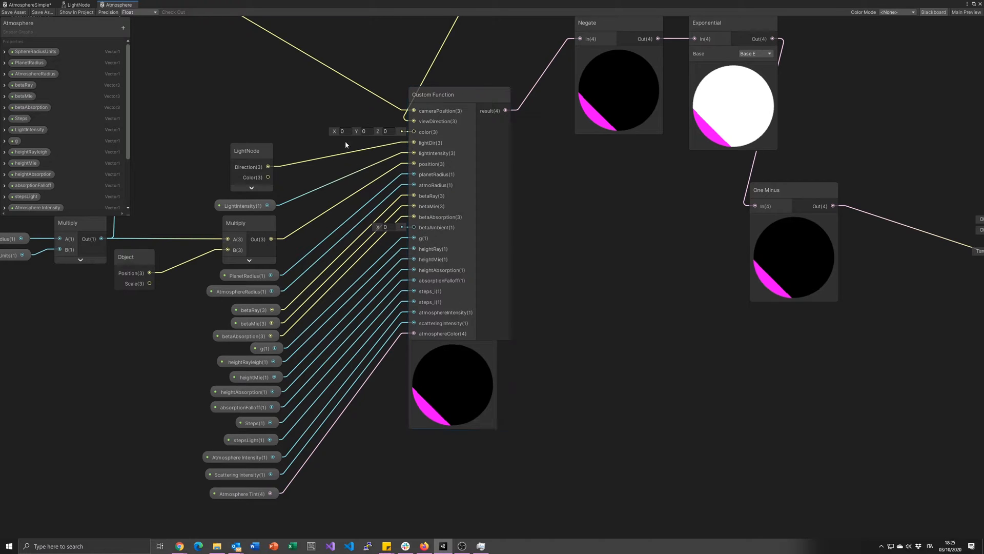
{"action": "scroll", "coordinate": [258, 87], "scroll_direction": "down", "scroll_amount": 2}
{"action": "middle_click_drag", "start_coordinate": [290, 88], "coordinate": [445, 174]}
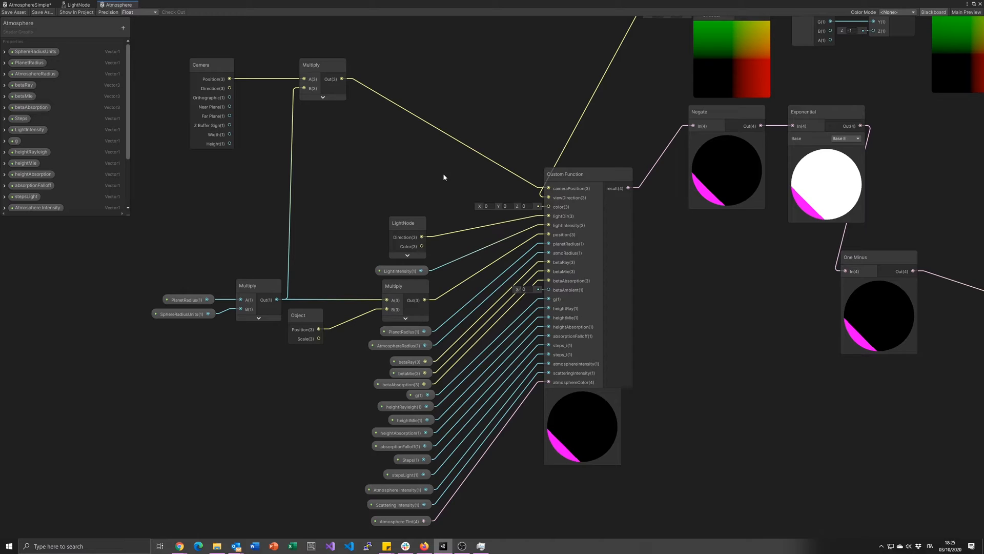
Expand the AtmosphereRadius and PlanetRadius properties of the shader graph to inspect their default values.
{"action": "left_click", "coordinate": [6, 75]}
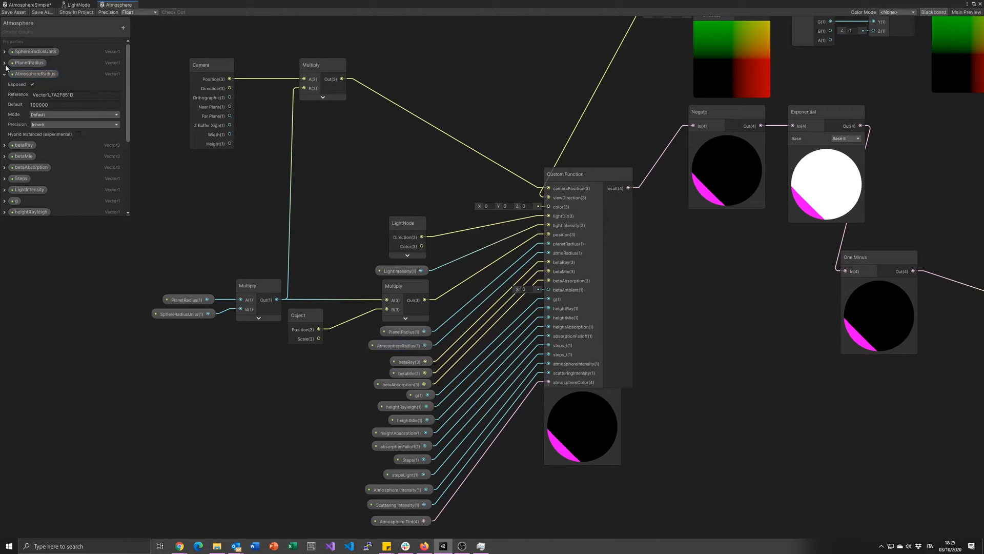
{"action": "left_click", "coordinate": [5, 63]}
{"action": "left_click_drag", "start_coordinate": [32, 164], "coordinate": [48, 164]}
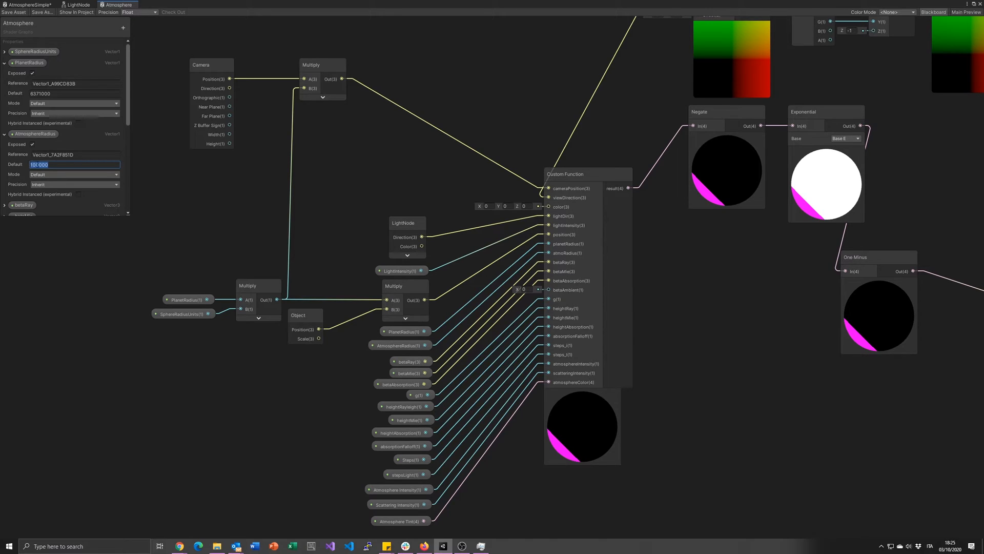
{"action": "left_click", "coordinate": [37, 164]}
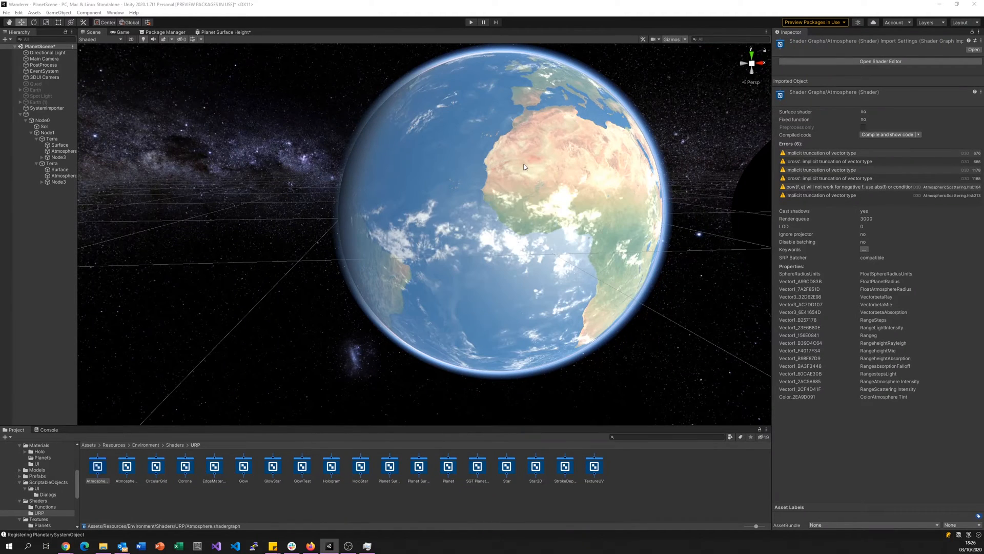
Select the planet's Surface object in the Unity scene to inspect the sphere beneath the atmosphere.
{"action": "left_click", "coordinate": [509, 170]}
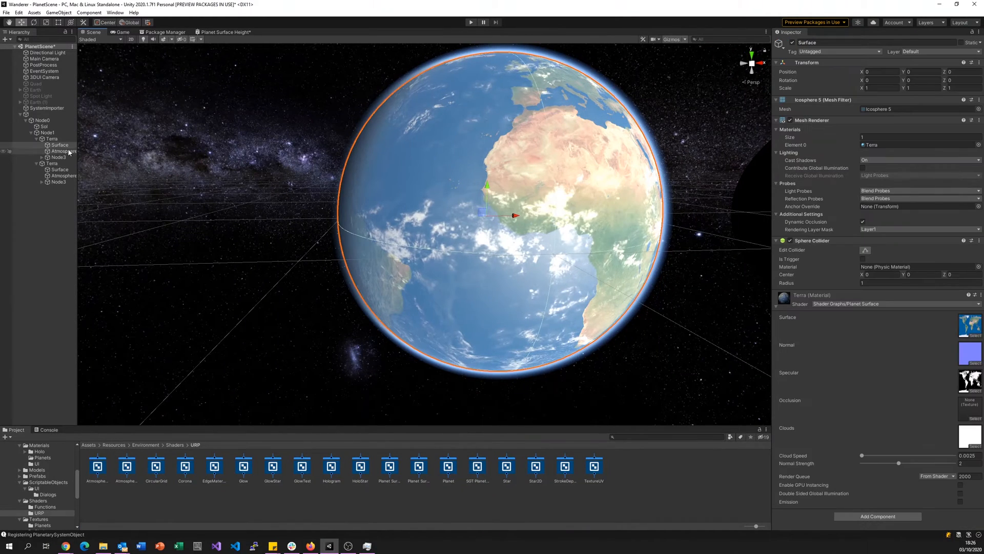
{"action": "left_click", "coordinate": [509, 170]}
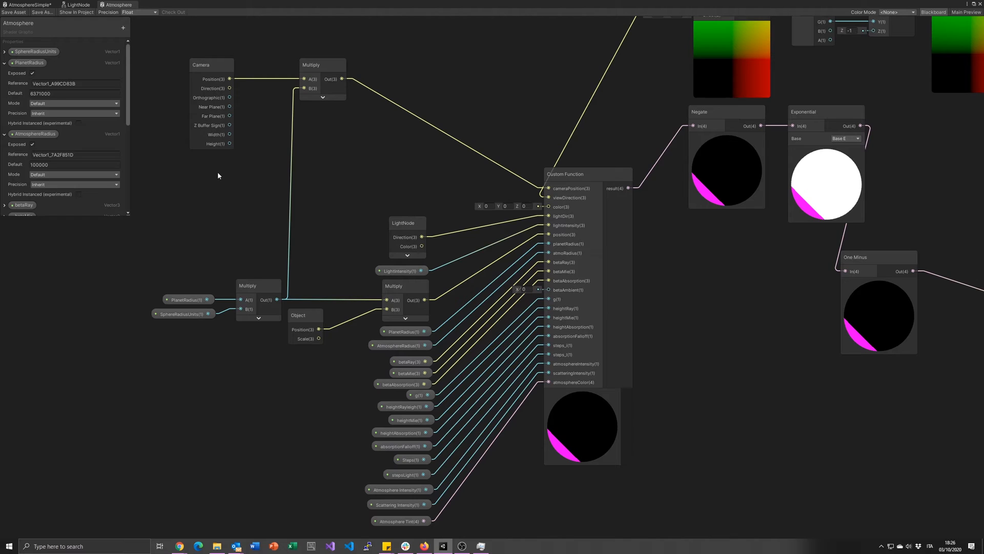
Examine how the Camera node's Position output passes through a Multiply node into the cameraPosition input.
{"action": "left_click", "coordinate": [226, 138]}
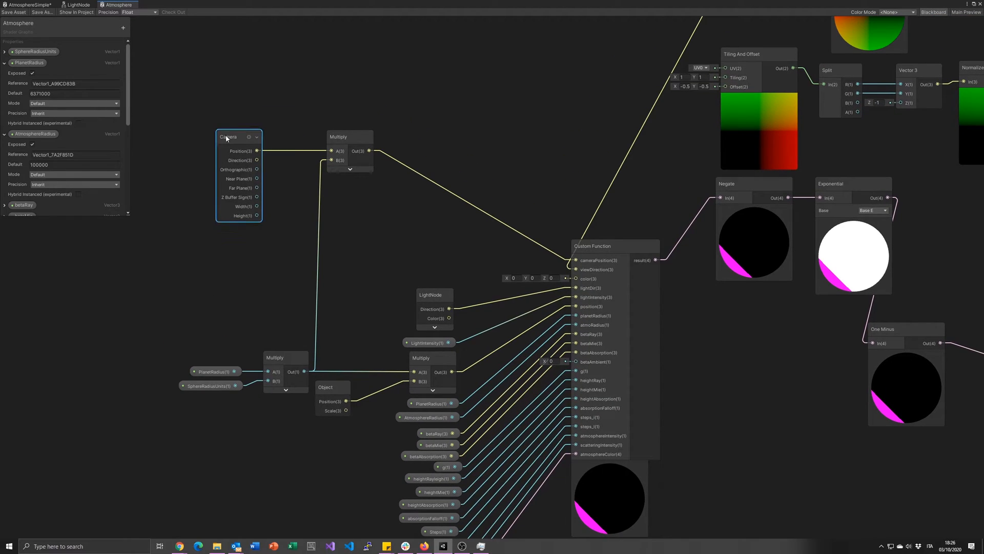
{"action": "scroll", "coordinate": [228, 151], "scroll_direction": "up", "scroll_amount": 5}
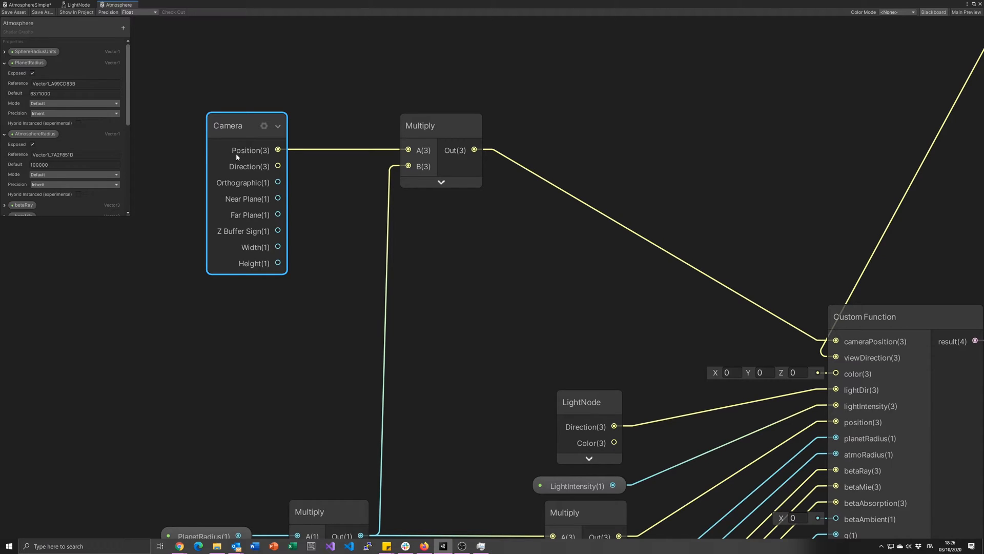
{"action": "middle_click_drag", "start_coordinate": [410, 263], "coordinate": [445, 198]}
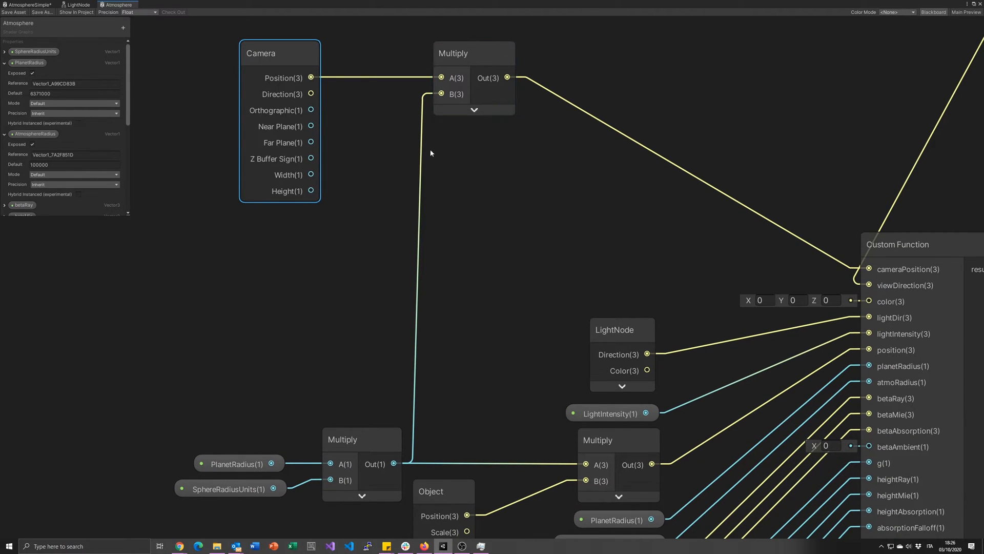
{"action": "middle_click_drag", "start_coordinate": [349, 437], "coordinate": [385, 322]}
Examine the PlanetRadius and SphereRadiusUnits nodes feeding the scale Multiply node, and expand the SphereRadiusUnits property settings.
{"action": "left_click", "coordinate": [331, 354]}
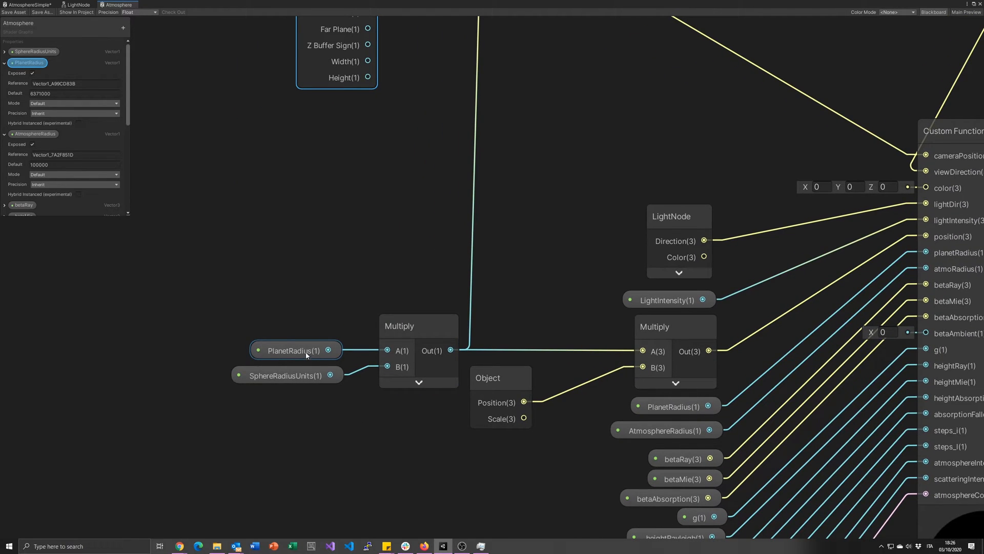
{"action": "left_click", "coordinate": [285, 376]}
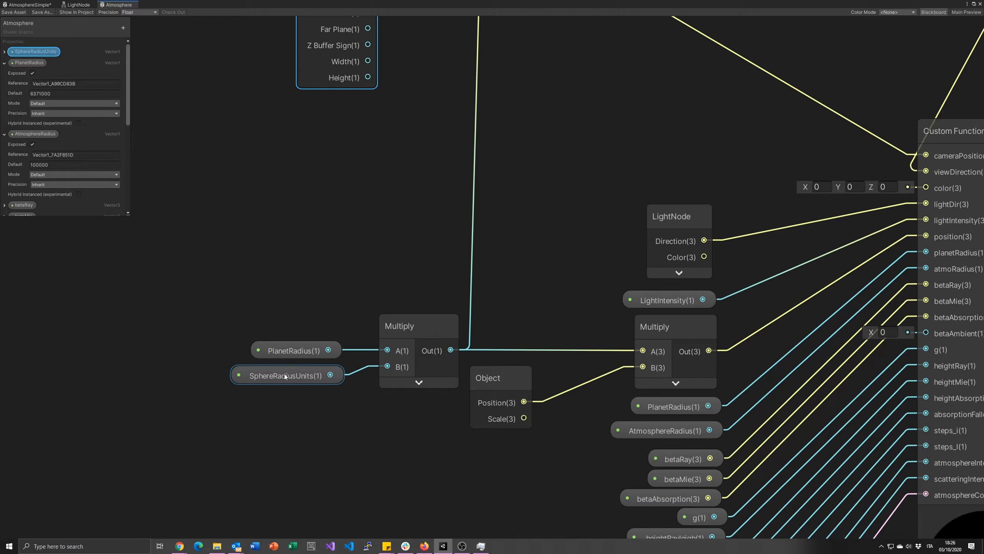
{"action": "left_click", "coordinate": [295, 351]}
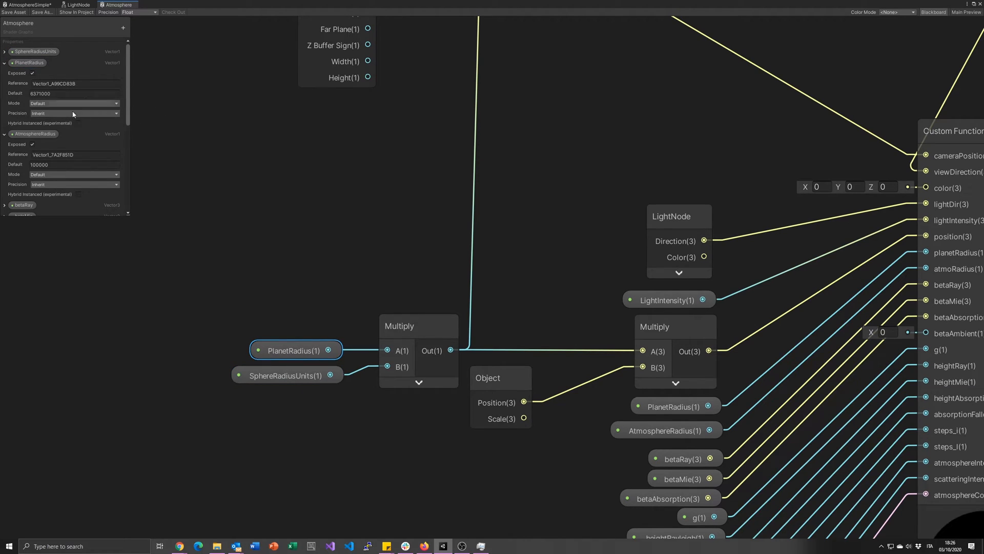
{"action": "left_click", "coordinate": [5, 56]}
{"action": "left_click", "coordinate": [4, 52]}
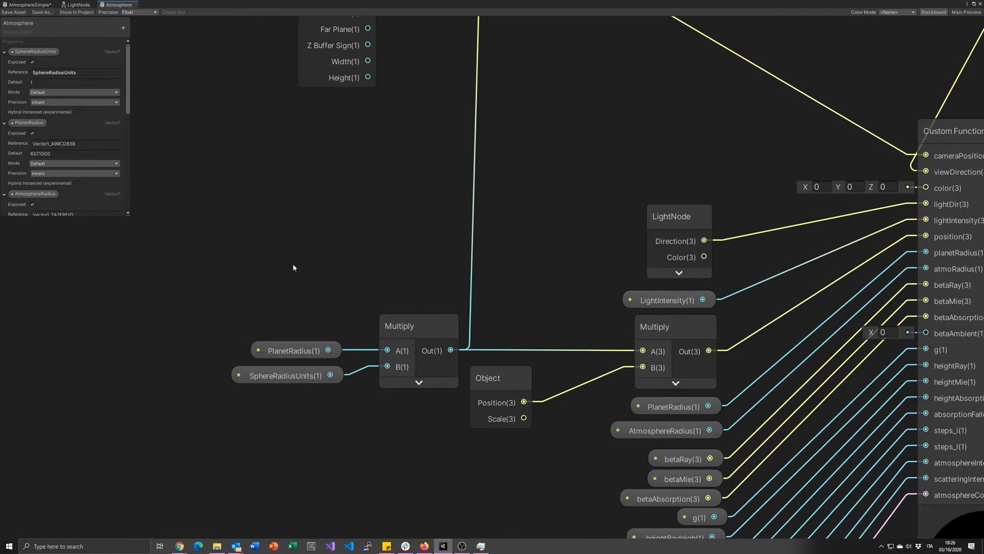
{"action": "left_click", "coordinate": [315, 348]}
{"action": "left_click", "coordinate": [403, 365]}
{"action": "middle_click_drag", "start_coordinate": [477, 157], "coordinate": [397, 285]}
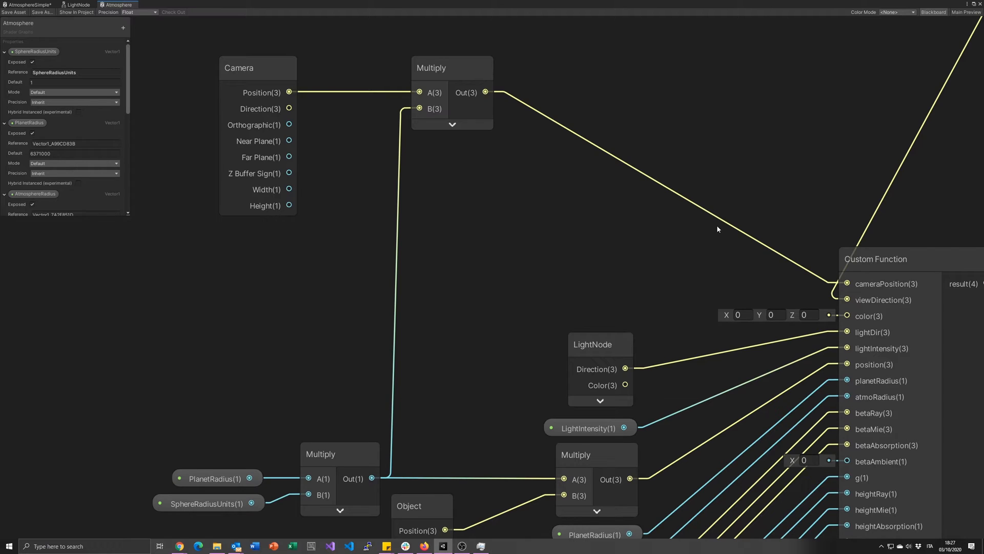
Move the Object node slightly closer to its Multiply node, and select the PlanetRadius, SphereRadiusUnits and scale Multiply nodes.
{"action": "middle_click_drag", "start_coordinate": [467, 303], "coordinate": [344, 171]}
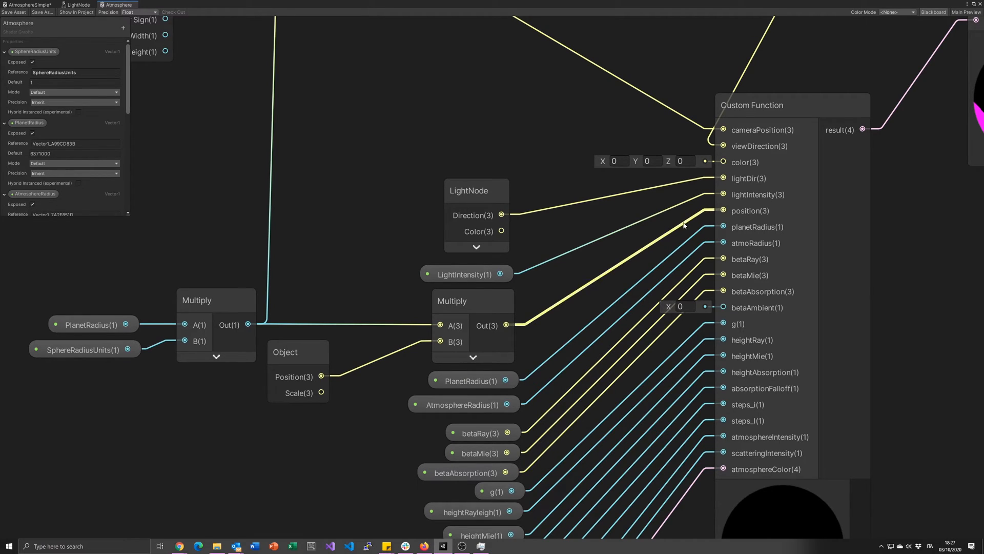
{"action": "left_click_drag", "start_coordinate": [290, 352], "coordinate": [323, 346]}
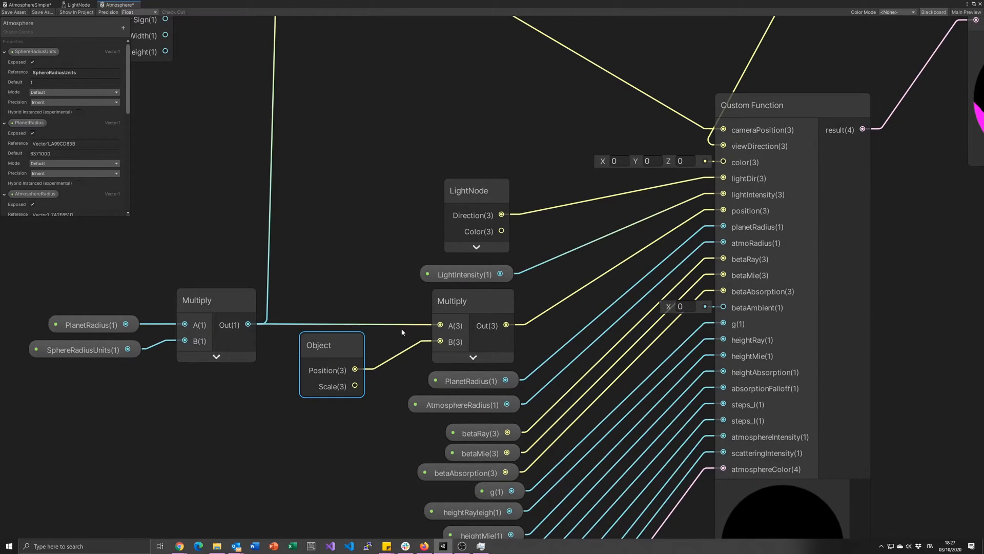
{"action": "left_click_drag", "start_coordinate": [47, 256], "coordinate": [40, 296]}
{"action": "left_click_drag", "start_coordinate": [235, 394], "coordinate": [236, 393]}
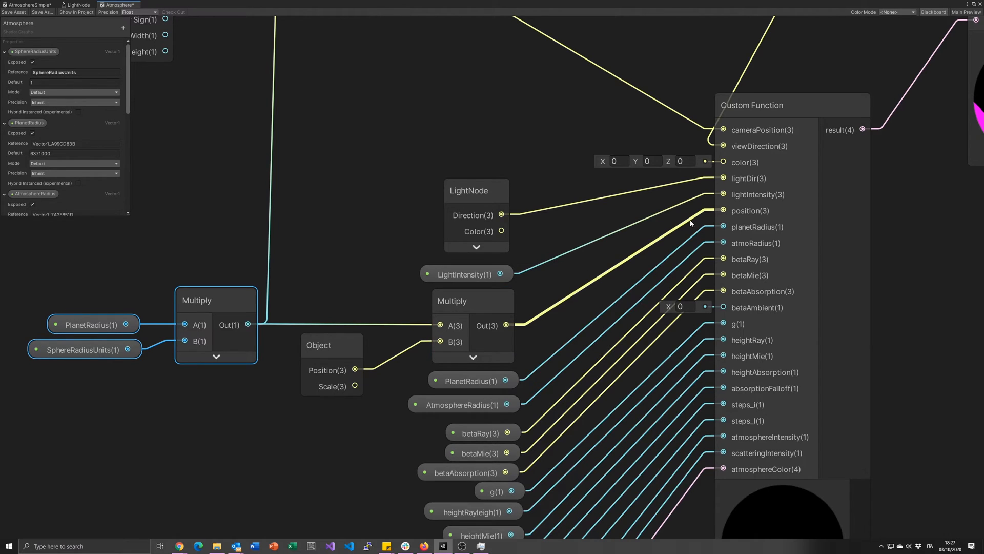
Examine the PlanetRadius node wired to the planetRadius input and the Multiply node that scales the camera position.
{"action": "middle_click_drag", "start_coordinate": [565, 276], "coordinate": [541, 215]}
{"action": "left_click", "coordinate": [456, 322]}
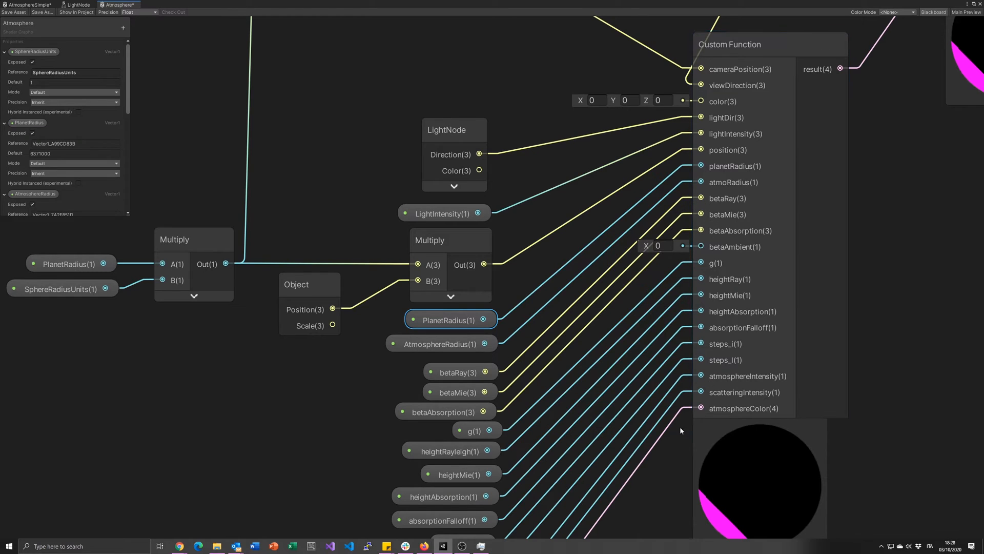
{"action": "scroll", "coordinate": [653, 369], "scroll_direction": "down", "scroll_amount": 2}
{"action": "middle_click_drag", "start_coordinate": [597, 128], "coordinate": [533, 209]}
{"action": "left_click", "coordinate": [366, 68]}
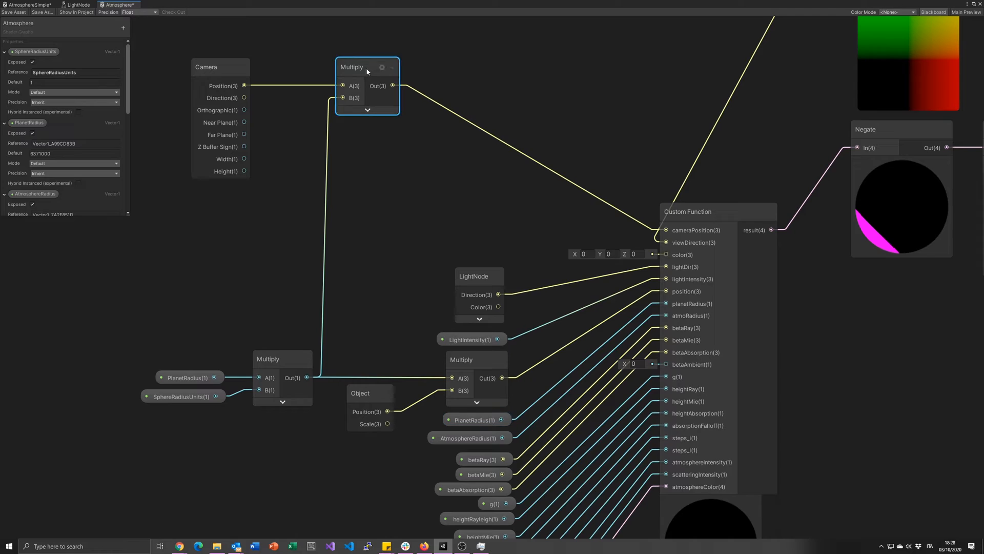
{"action": "left_click", "coordinate": [595, 201]}
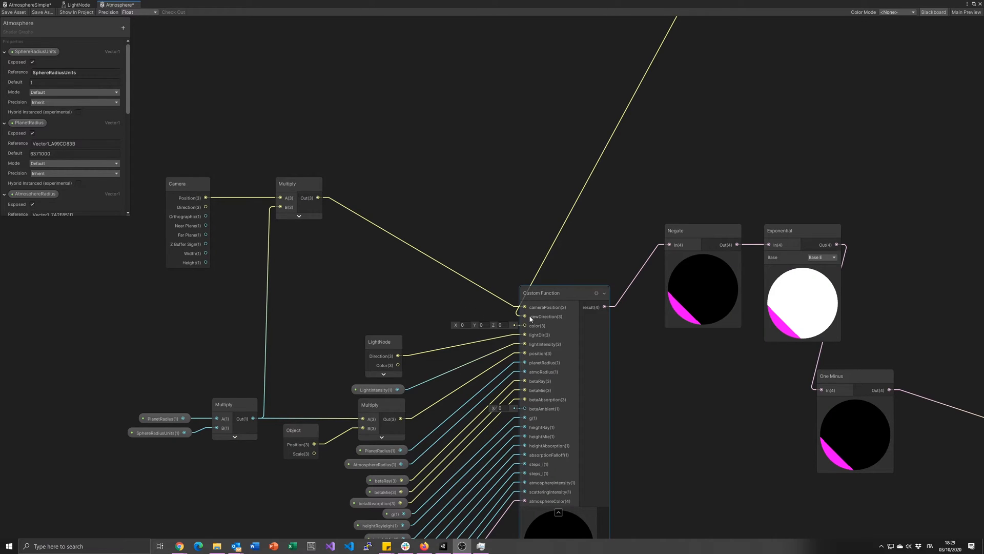
Examine the Position, Camera, Subtract and Normalize nodes that compute the viewDirection input of the Custom Function node.
{"action": "middle_click_drag", "start_coordinate": [544, 114], "coordinate": [477, 216]}
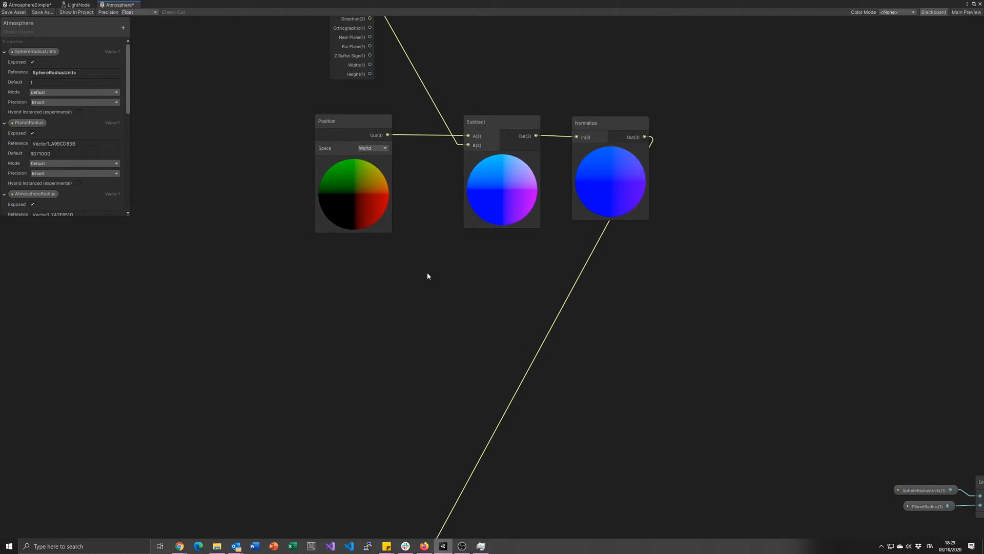
{"action": "middle_click_drag", "start_coordinate": [427, 276], "coordinate": [441, 387]}
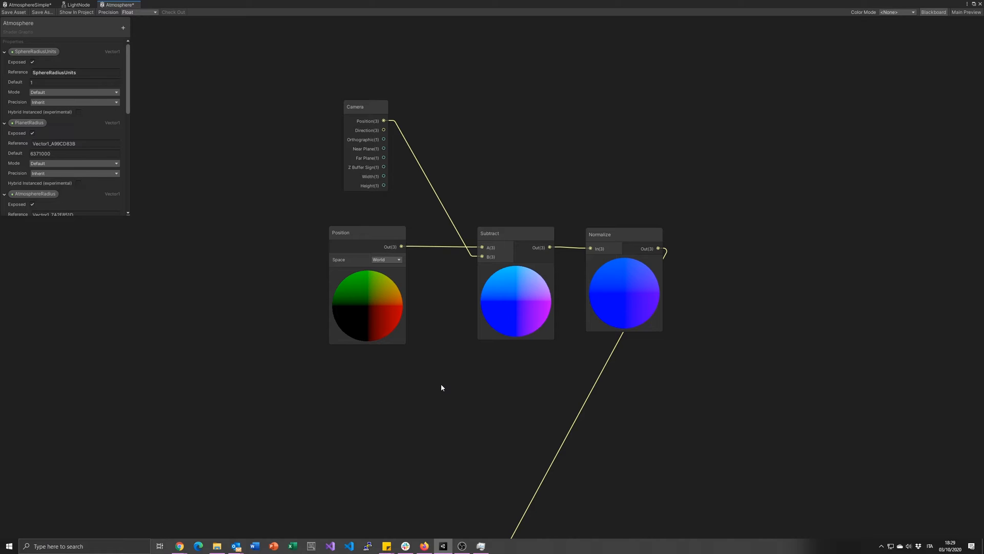
{"action": "scroll", "coordinate": [441, 385], "scroll_direction": "up", "scroll_amount": 2}
{"action": "middle_click_drag", "start_coordinate": [438, 291], "coordinate": [439, 308]}
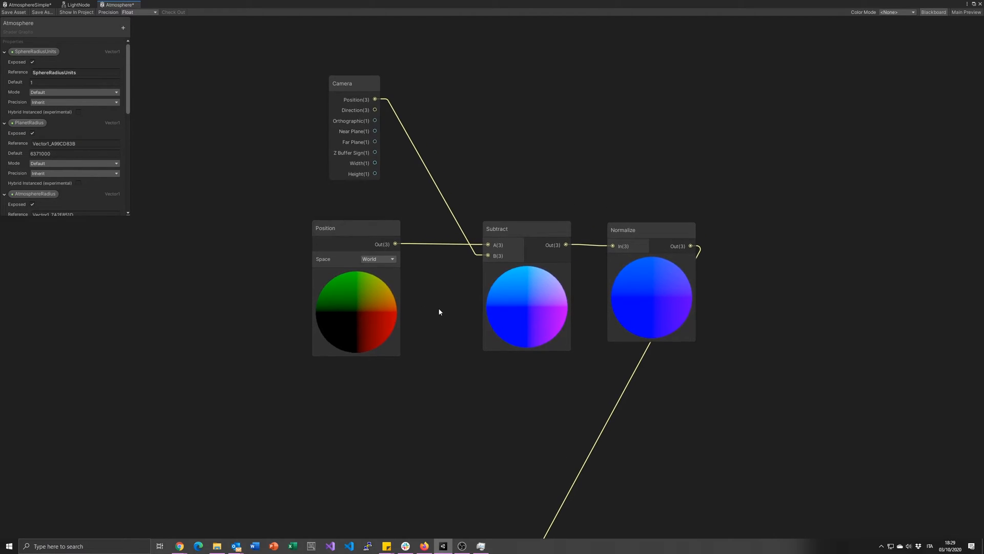
{"action": "left_click", "coordinate": [331, 230]}
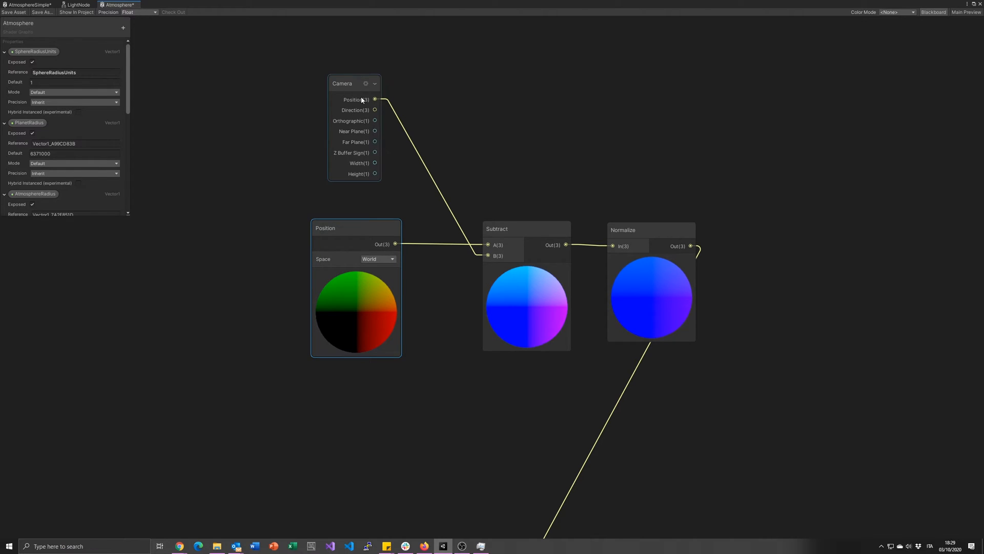
{"action": "middle_click_drag", "start_coordinate": [393, 109], "coordinate": [389, 116]}
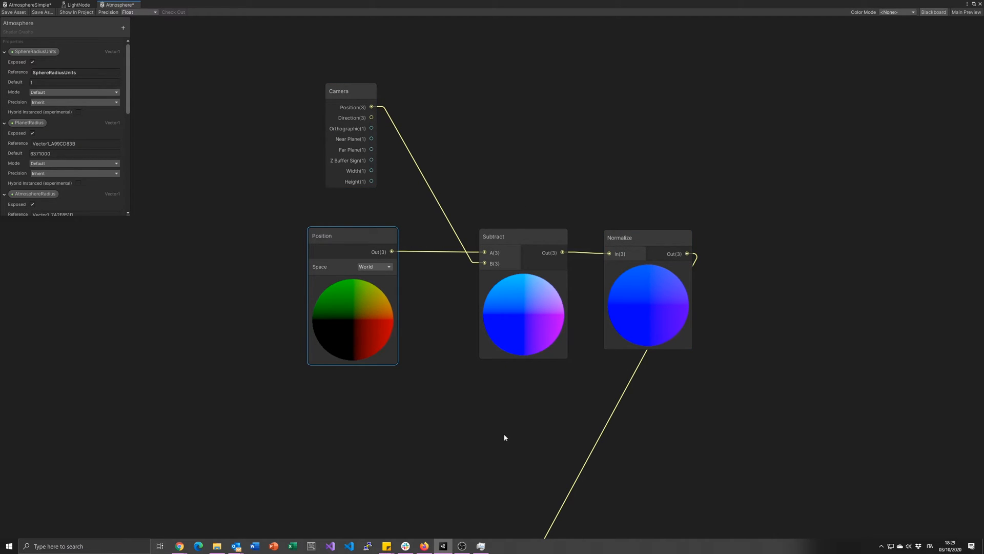
{"action": "middle_click_drag", "start_coordinate": [455, 464], "coordinate": [434, 144]}
{"action": "middle_click_drag", "start_coordinate": [372, 334], "coordinate": [405, 164]}
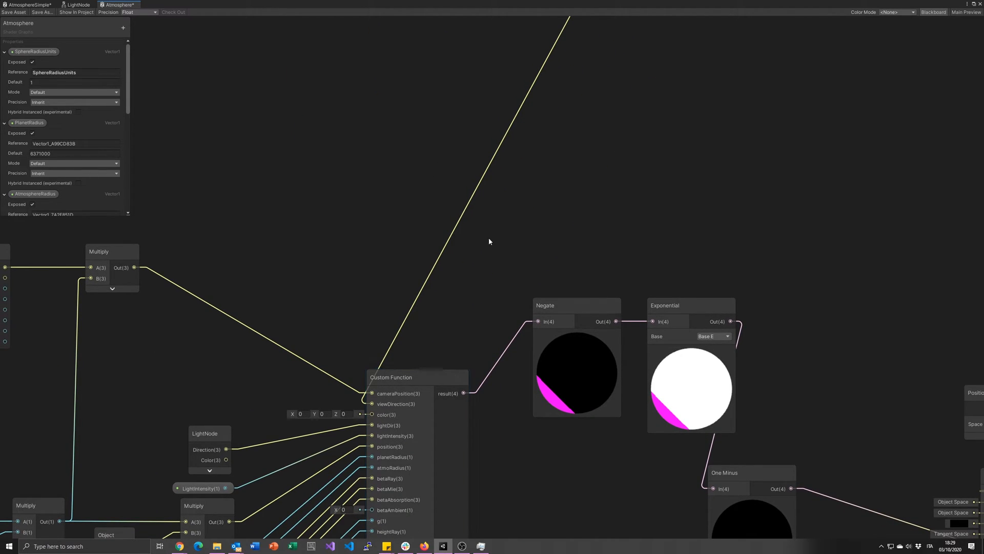
Examine the transform scale of the planet's Atmosphere object and compare it with the Surface object.
{"action": "middle_click_drag", "start_coordinate": [419, 311], "coordinate": [277, 123]}
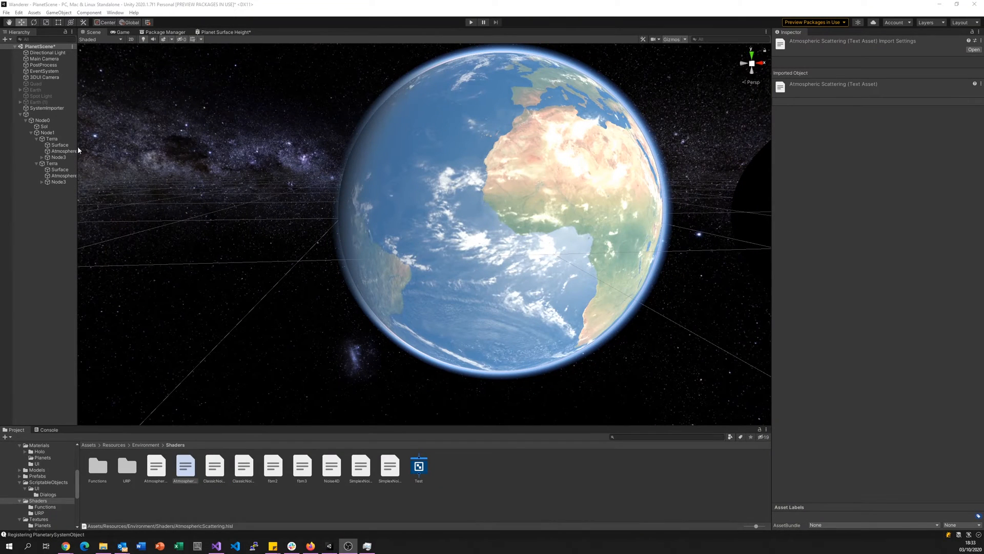
{"action": "left_click", "coordinate": [453, 205]}
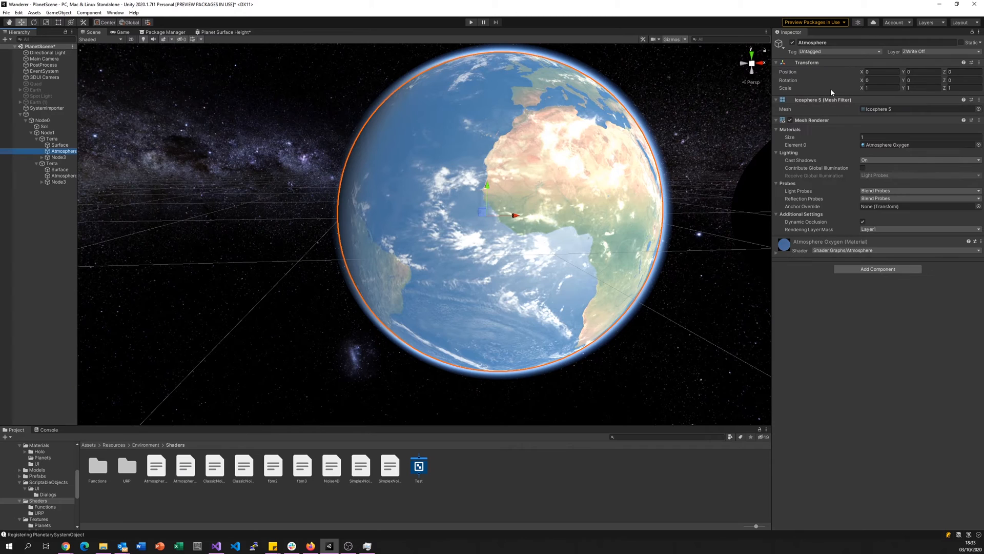
{"action": "left_click", "coordinate": [874, 88]}
{"action": "left_click", "coordinate": [863, 90]}
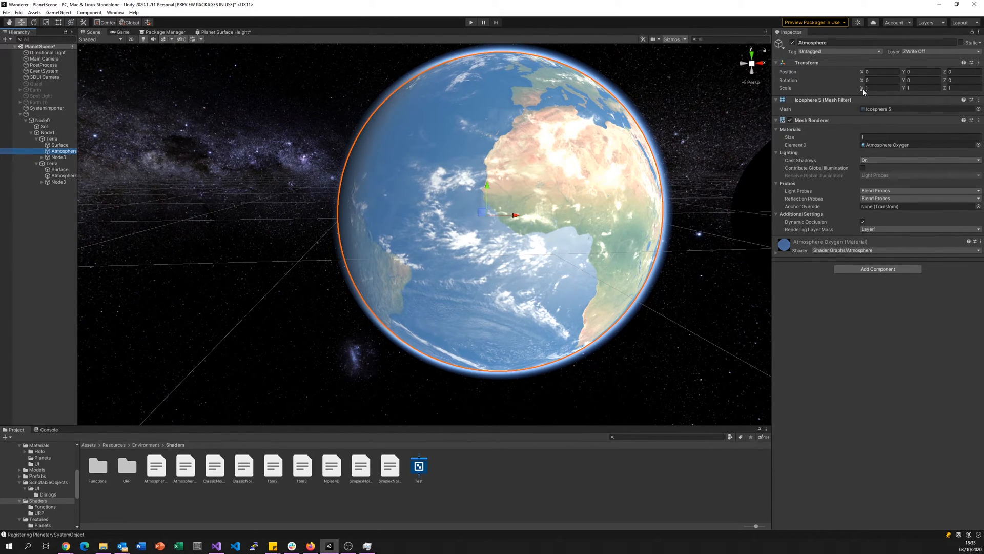
{"action": "left_click", "coordinate": [65, 145]}
{"action": "left_click", "coordinate": [66, 151]}
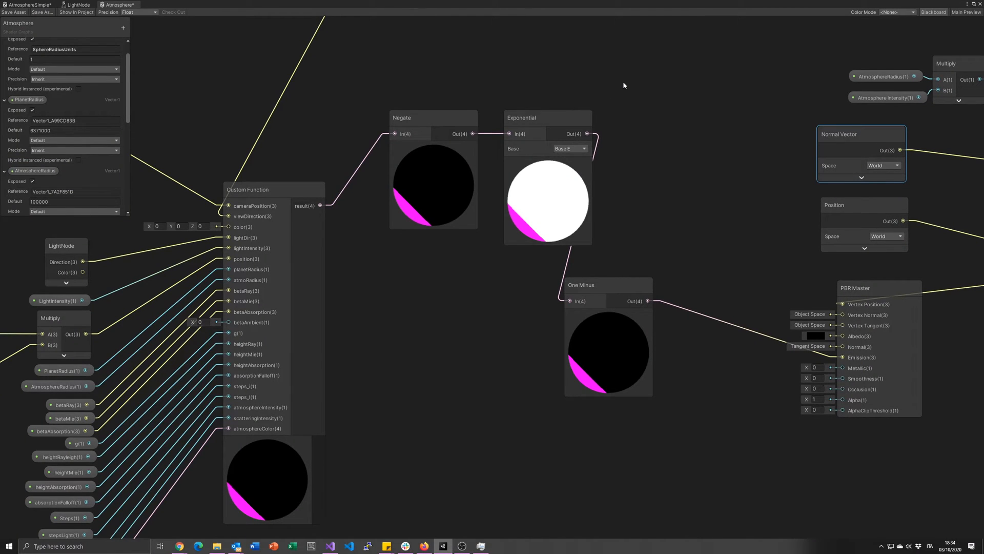
Examine the SphereRadiusUnits and PlanetRadius Divide nodes and the AtmosphereRadius and Atmosphere Intensity Multiply nodes behind the vertex displacement.
{"action": "middle_click_drag", "start_coordinate": [623, 81], "coordinate": [172, 183]}
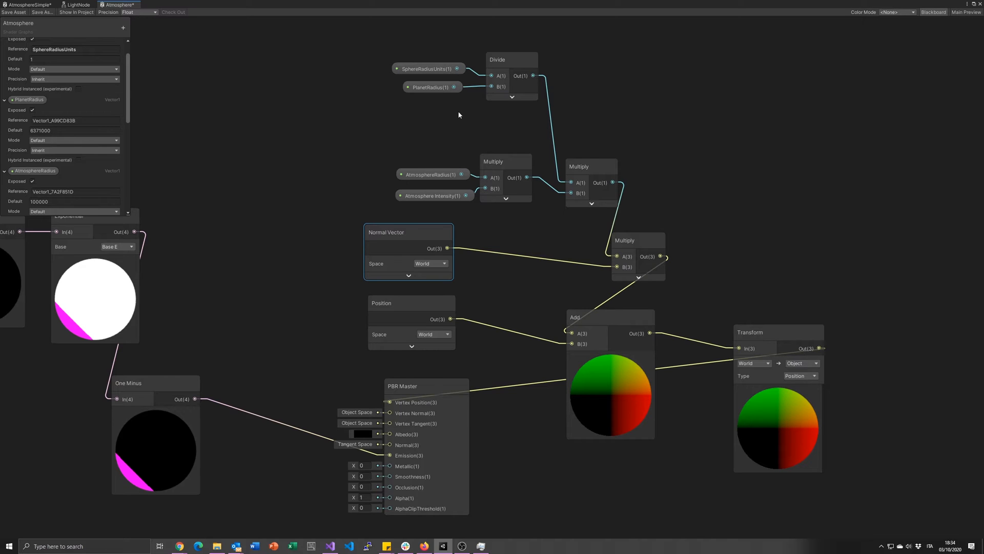
{"action": "scroll", "coordinate": [458, 111], "scroll_direction": "up", "scroll_amount": 3}
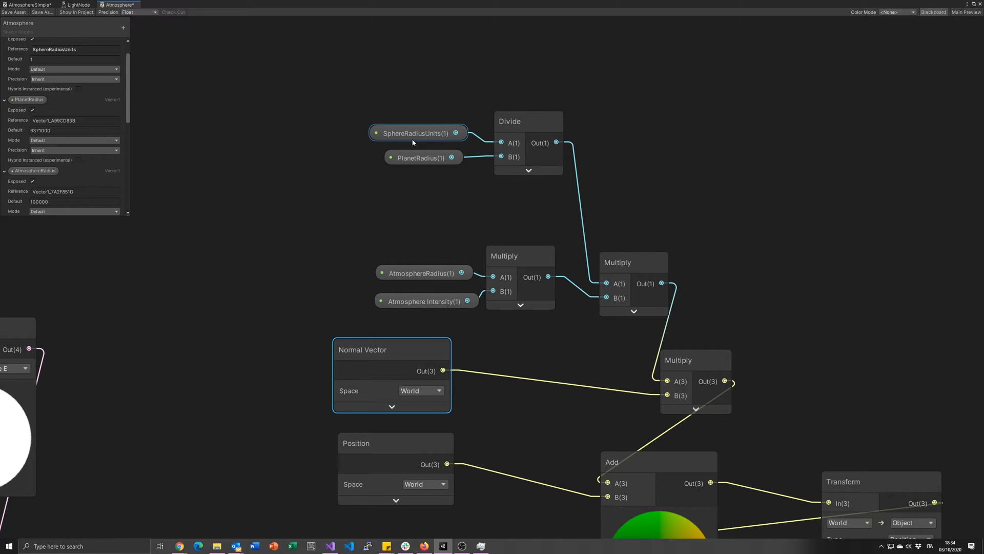
{"action": "scroll", "coordinate": [124, 93], "scroll_direction": "up", "scroll_amount": 1}
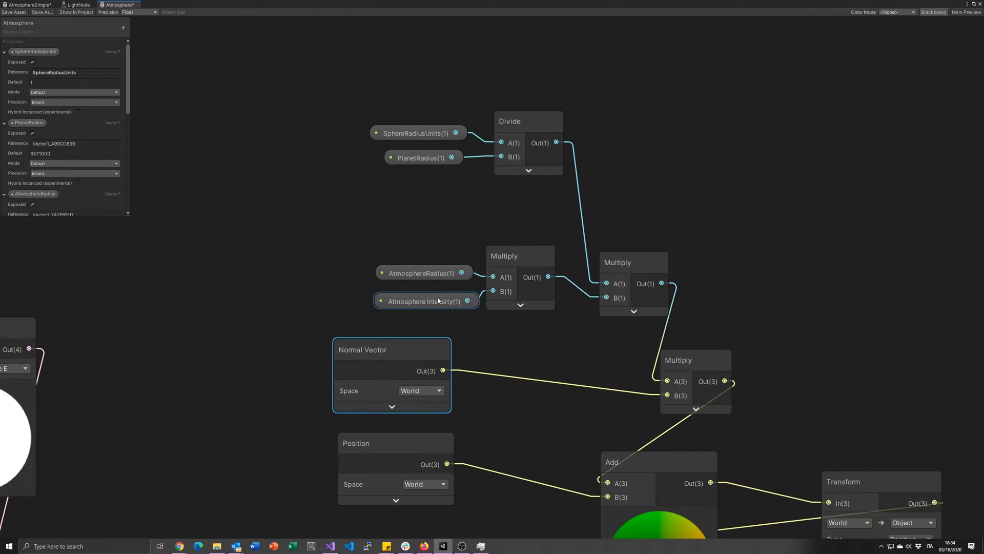
{"action": "scroll", "coordinate": [434, 302], "scroll_direction": "up", "scroll_amount": 1}
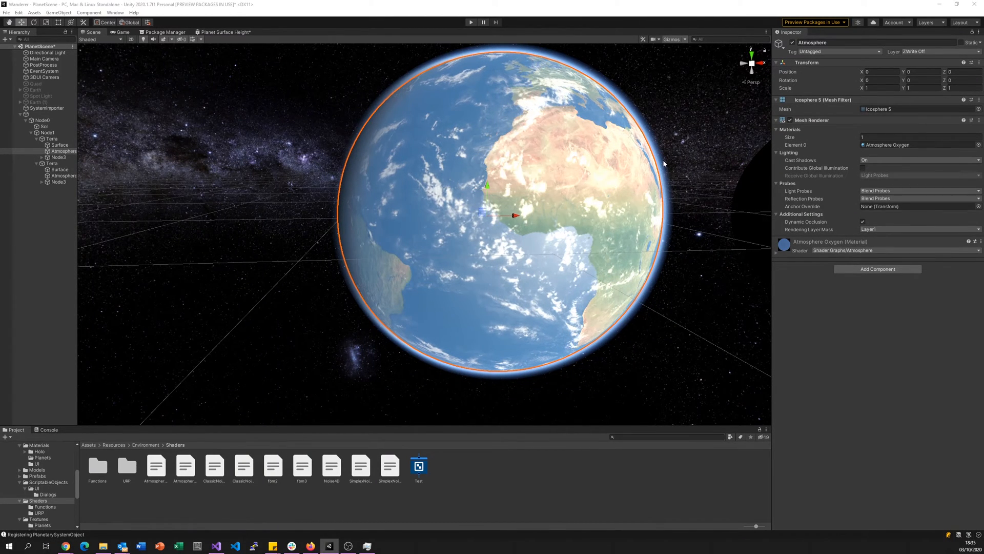
Select the planet's Atmosphere object and expand the properties of its Atmosphere Oxygen material.
{"action": "left_click", "coordinate": [575, 199]}
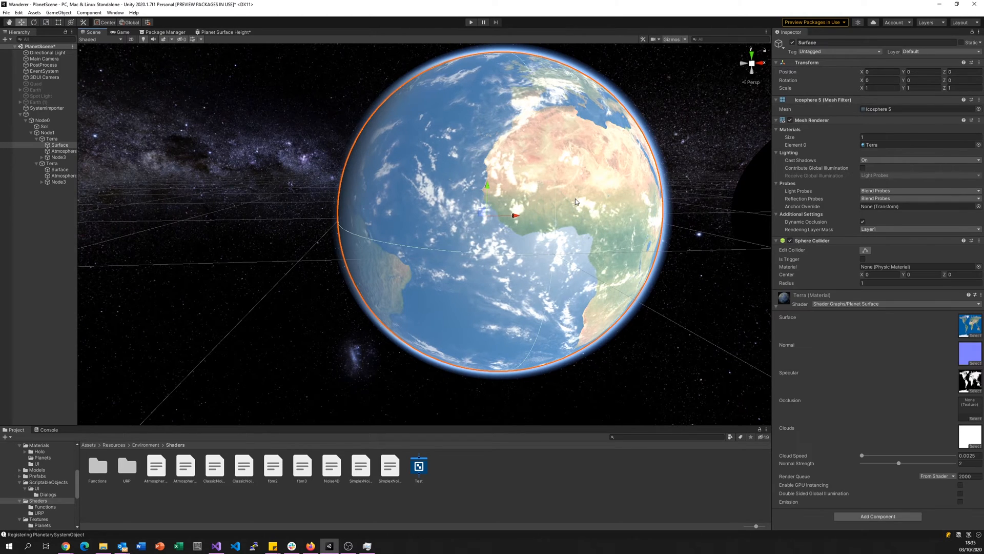
{"action": "left_click", "coordinate": [575, 198]}
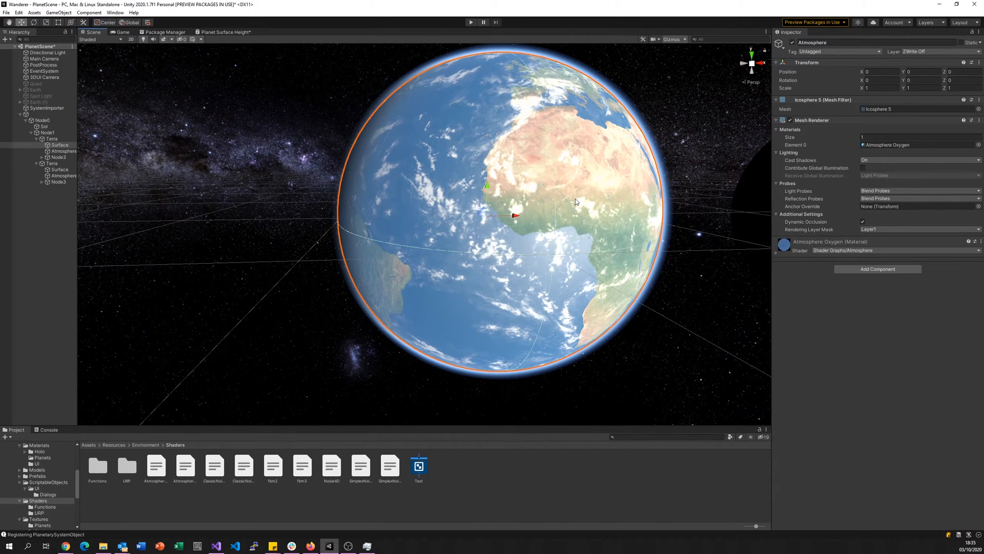
{"action": "left_click", "coordinate": [776, 252]}
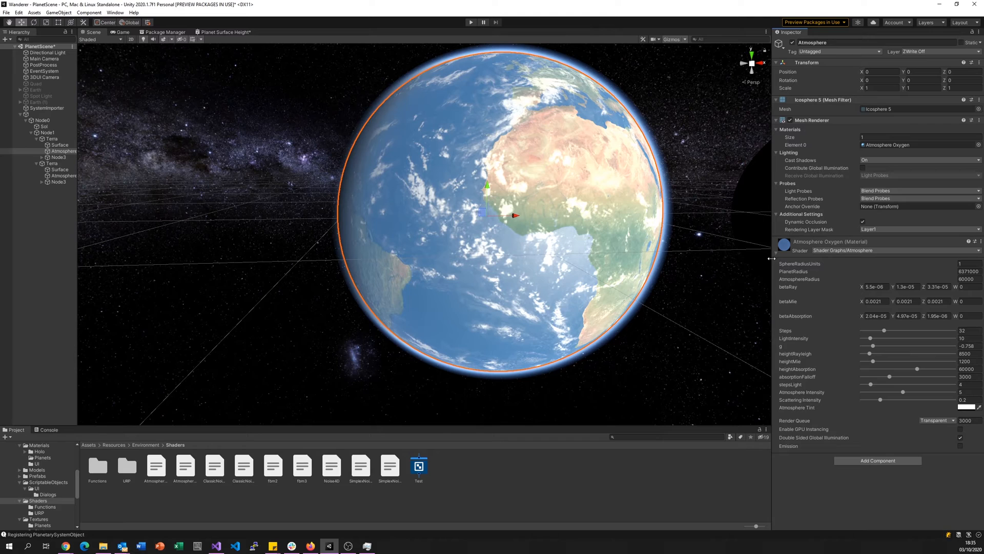
Set the material's Atmosphere Intensity to 1 and inspect the planet's edge with the atmosphere deselected.
{"action": "left_click", "coordinate": [962, 392]}
{"action": "left_click", "coordinate": [962, 392]}
{"action": "type", "text": "1"}
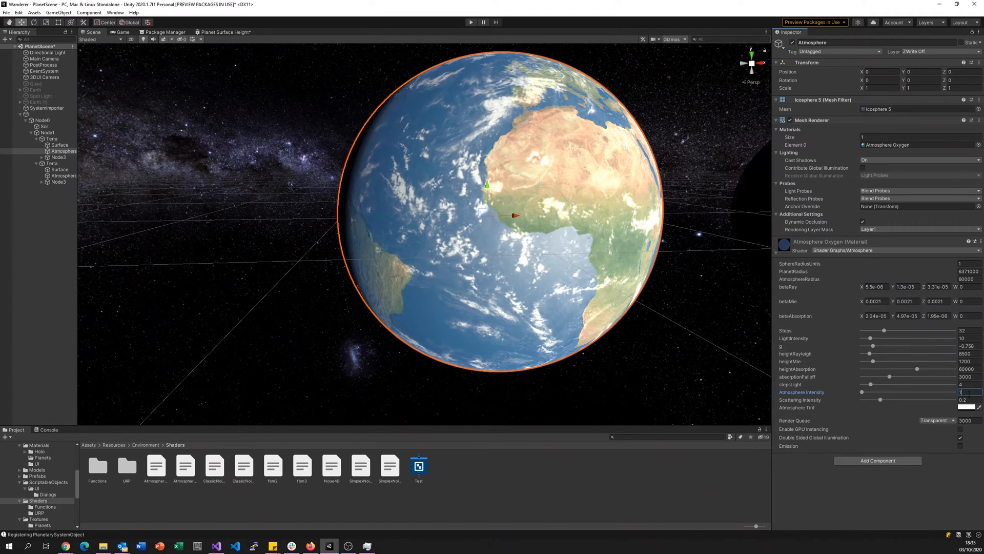
{"action": "left_click", "coordinate": [725, 311]}
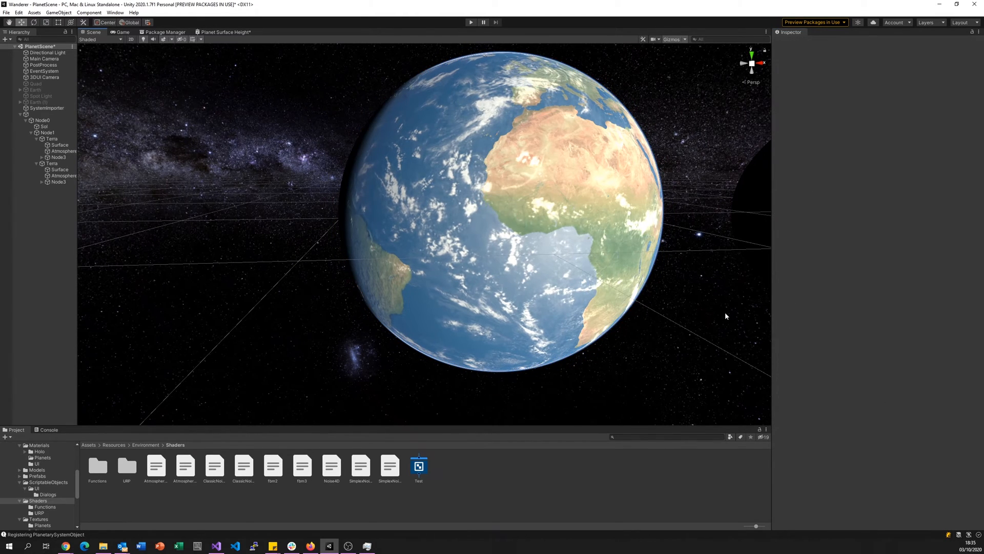
{"action": "left_click_drag", "start_coordinate": [691, 152], "coordinate": [696, 127], "text": "alt"}
{"action": "key", "text": "w"}
{"action": "right_click_drag", "start_coordinate": [696, 127], "coordinate": [453, 152]}
{"action": "key", "text": "s"}
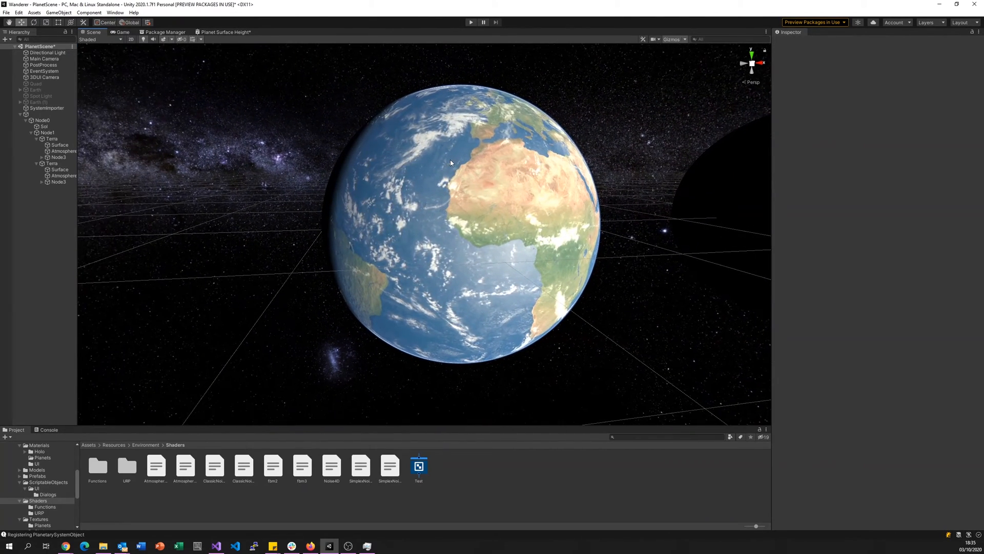
Reselect the Atmosphere object and set its Atmosphere Intensity to 5.
{"action": "left_click", "coordinate": [453, 151]}
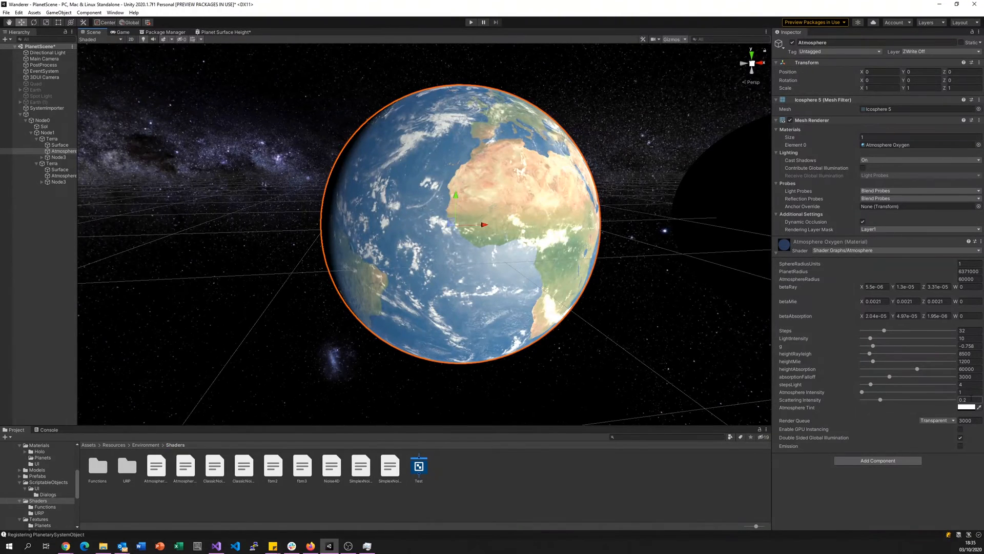
{"action": "type", "text": "5"}
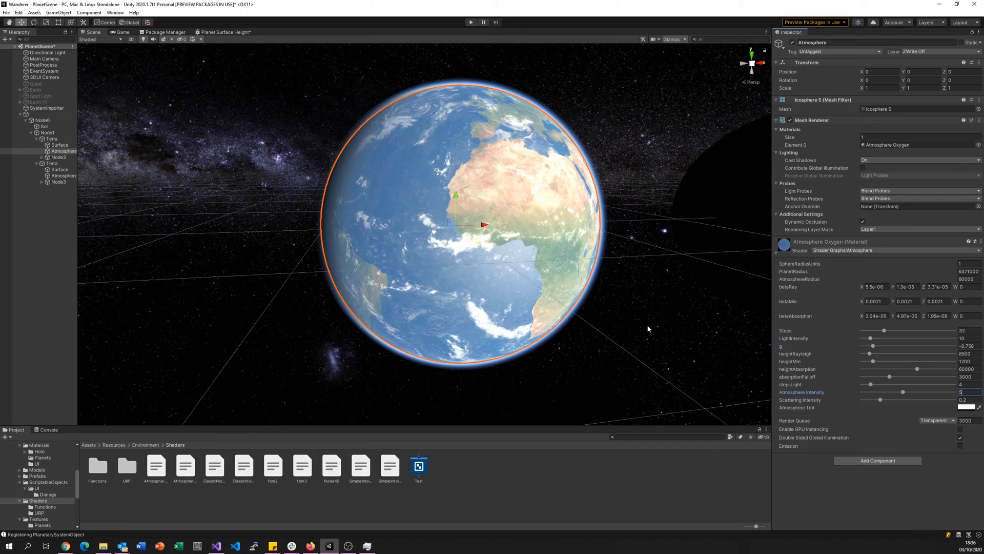
{"action": "middle_click_drag", "start_coordinate": [666, 322], "coordinate": [586, 316]}
{"action": "scroll", "coordinate": [585, 316], "scroll_direction": "down", "scroll_amount": 5}
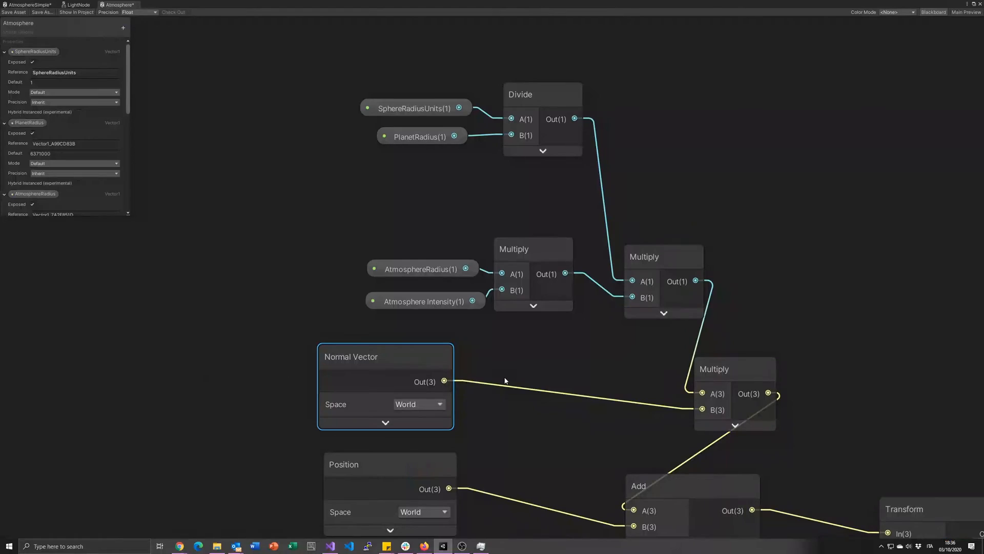
Examine the Normal Vector, Position, Multiply, Add and World-to-Object Transform nodes that drive the PBR Master's Vertex Position.
{"action": "middle_click_drag", "start_coordinate": [548, 387], "coordinate": [340, 174]}
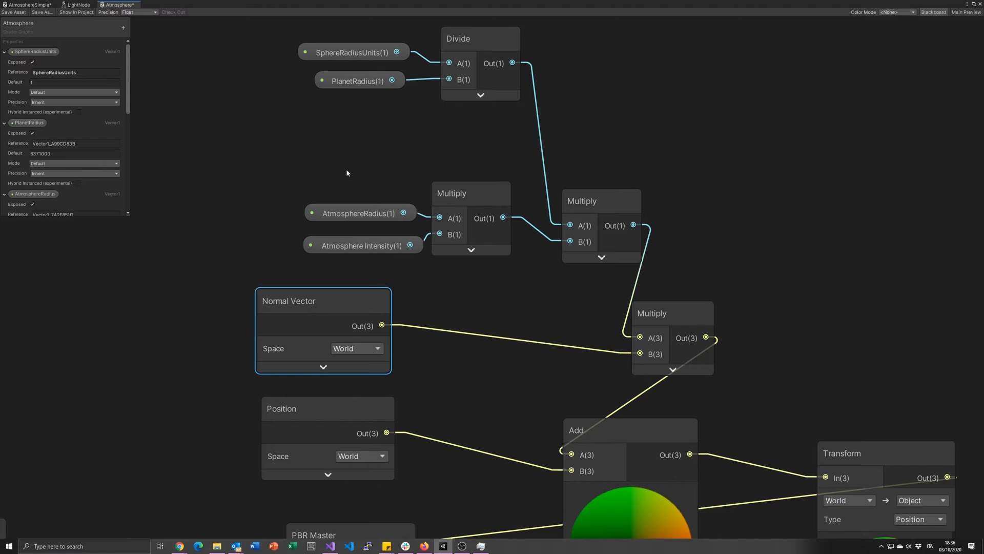
{"action": "middle_click_drag", "start_coordinate": [450, 310], "coordinate": [436, 263]}
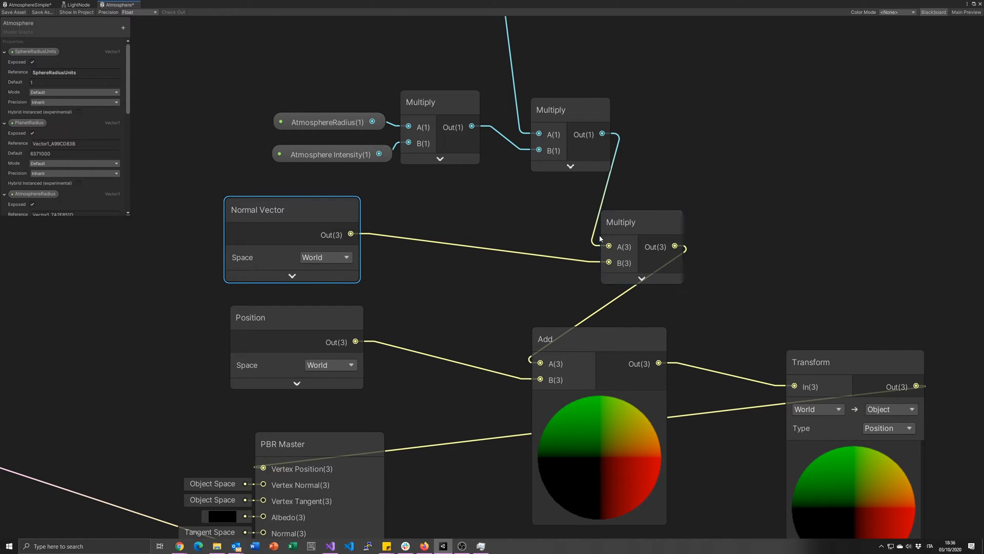
{"action": "scroll", "coordinate": [469, 87], "scroll_direction": "up", "scroll_amount": 2}
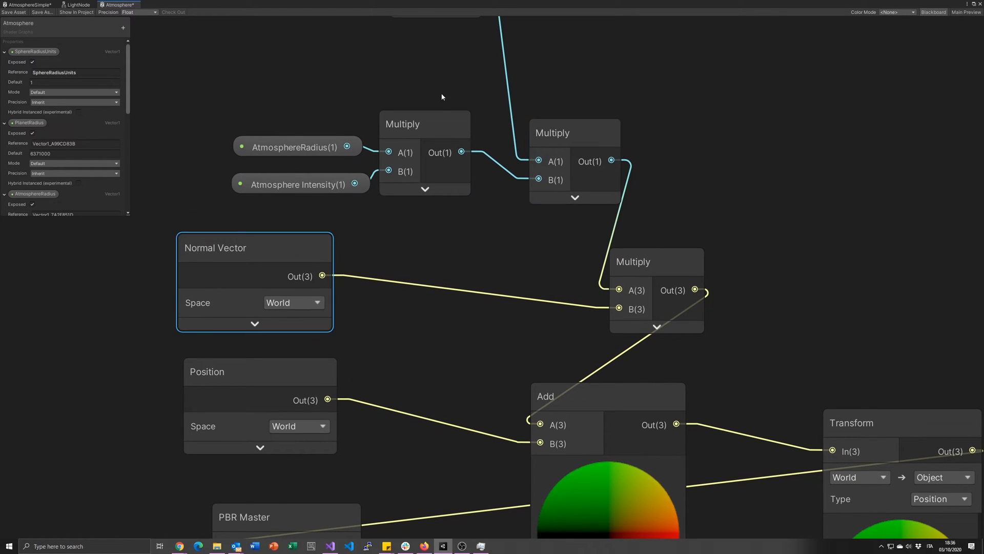
{"action": "scroll", "coordinate": [323, 87], "scroll_direction": "down", "scroll_amount": 3}
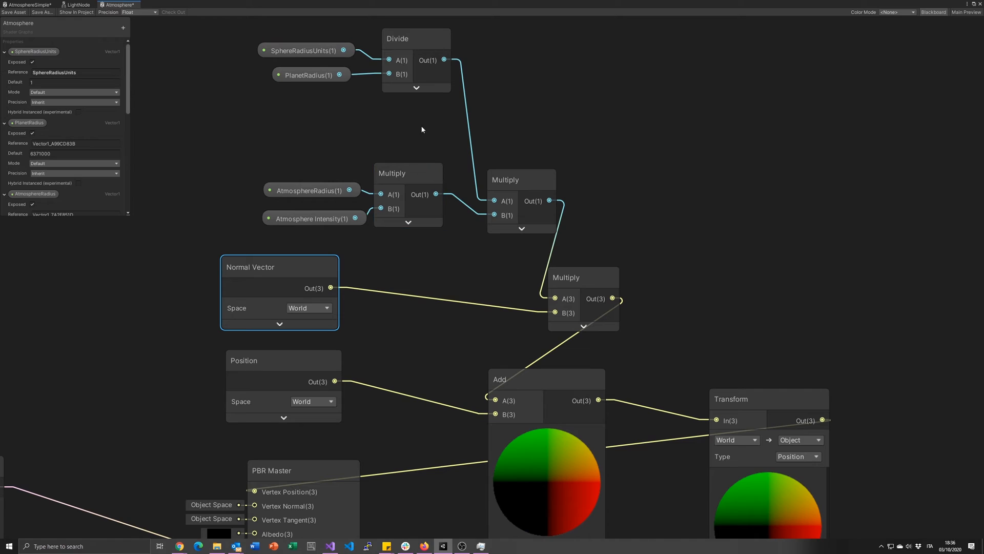
{"action": "middle_click_drag", "start_coordinate": [435, 253], "coordinate": [419, 109]}
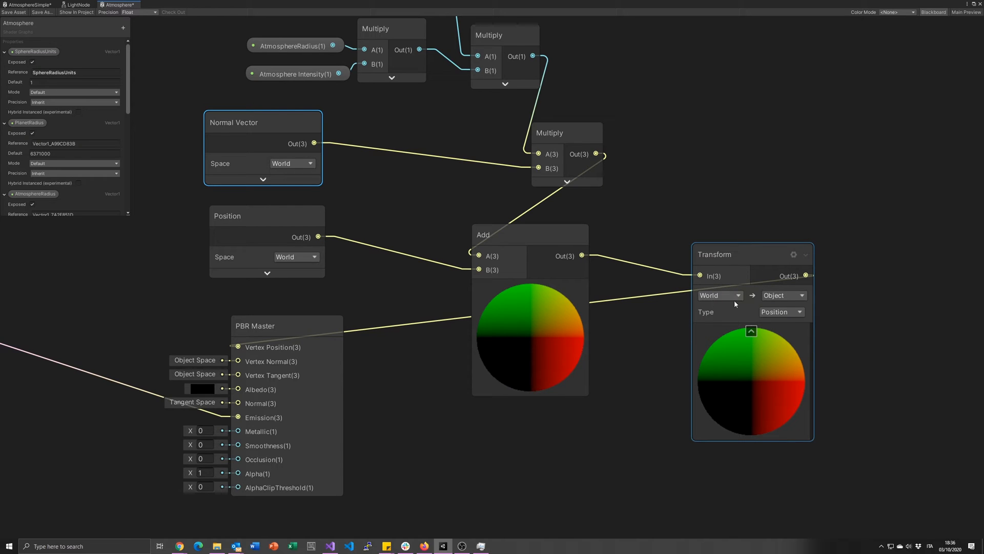
{"action": "left_click_drag", "start_coordinate": [741, 254], "coordinate": [739, 240]}
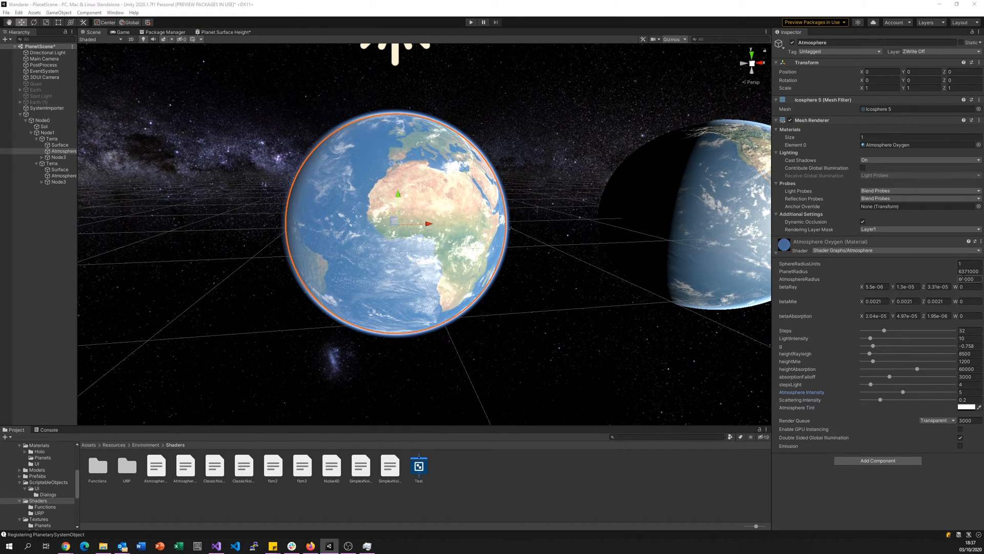
Try AtmosphereRadius values of 90000, 20000, 250000 and 300000 on the Atmosphere Oxygen material.
{"action": "left_click_drag", "start_coordinate": [962, 279], "coordinate": [954, 282]}
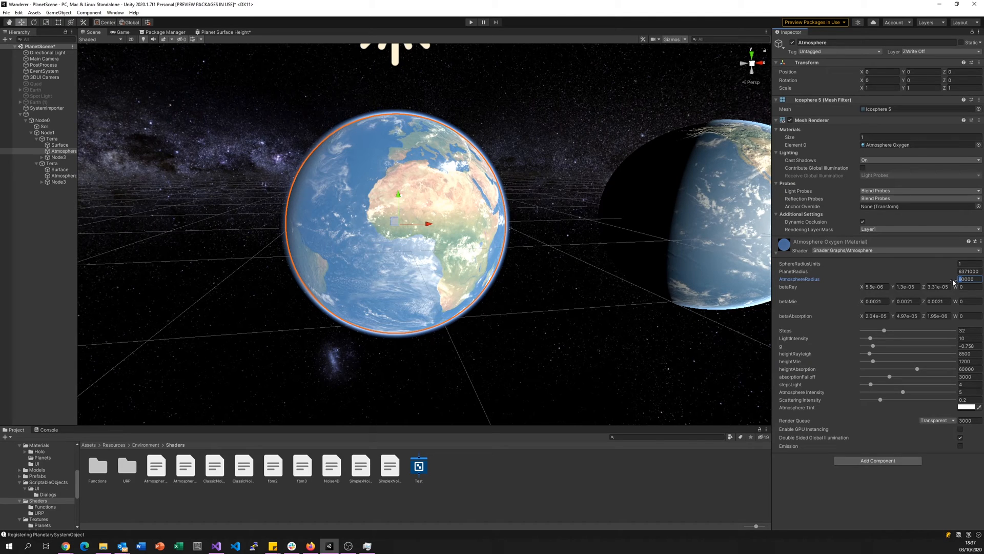
{"action": "type", "text": "9"}
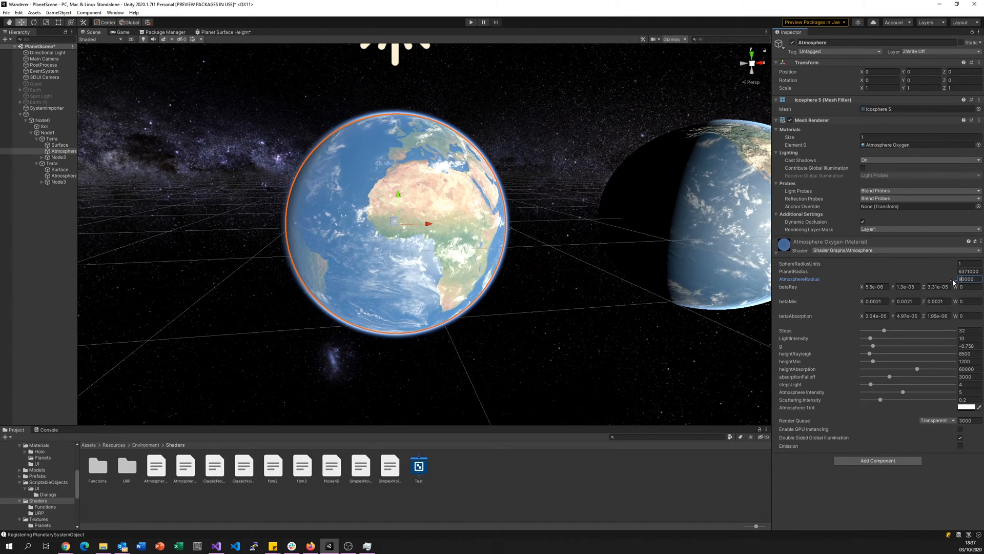
{"action": "key", "text": "Tab"}
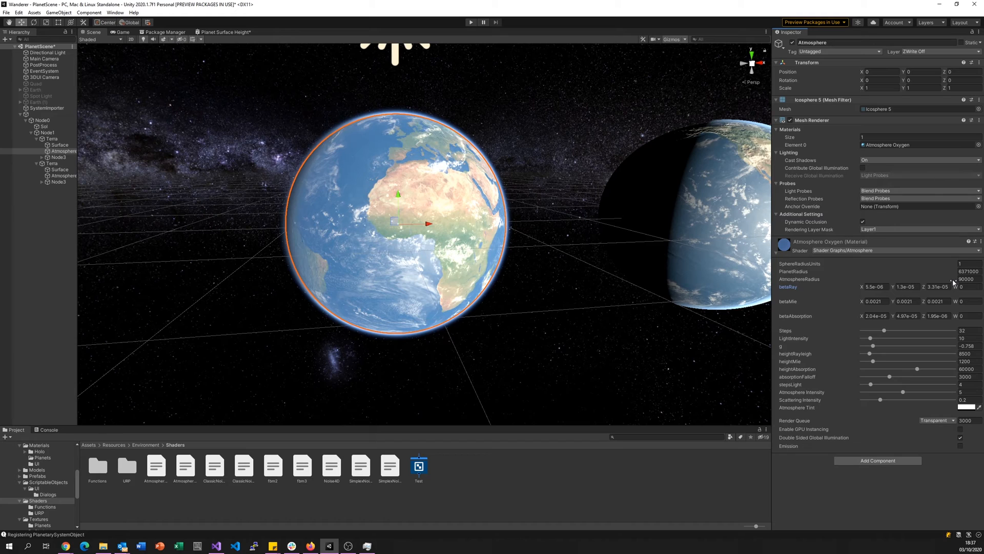
{"action": "left_click_drag", "start_coordinate": [960, 279], "coordinate": [955, 281]}
{"action": "type", "text": "2"}
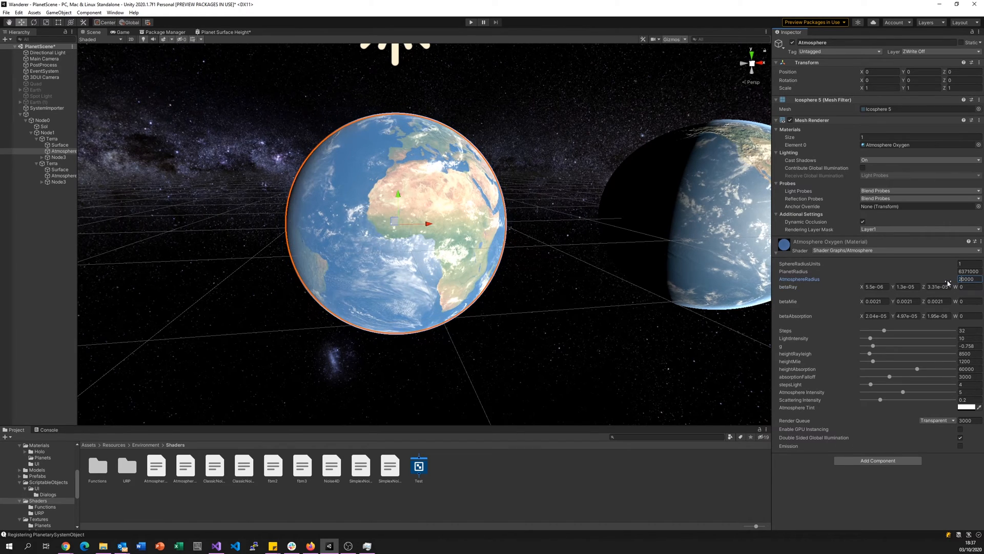
{"action": "type", "text": "5"}
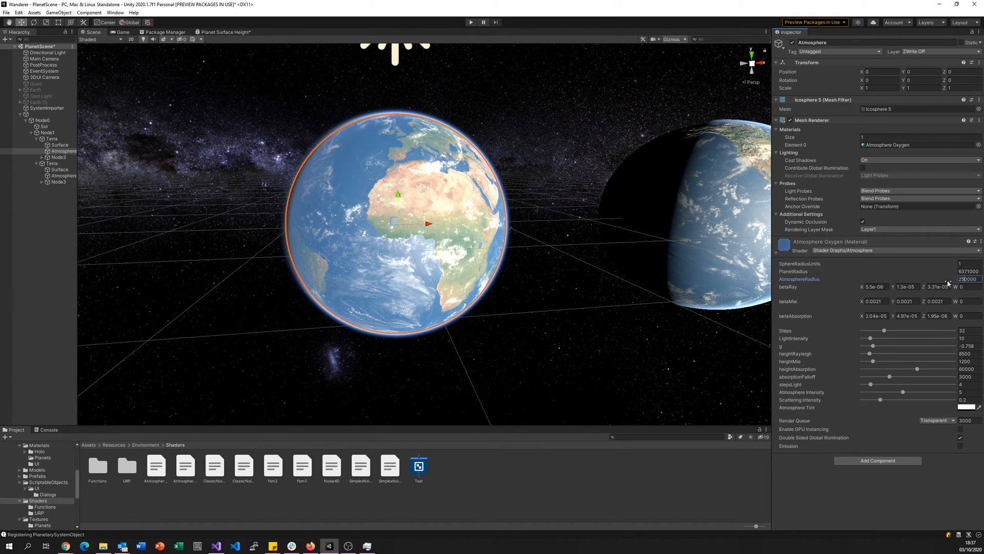
{"action": "key", "text": "BackSpace"}
{"action": "key", "text": "BackSpace"}
{"action": "type", "text": "30"}
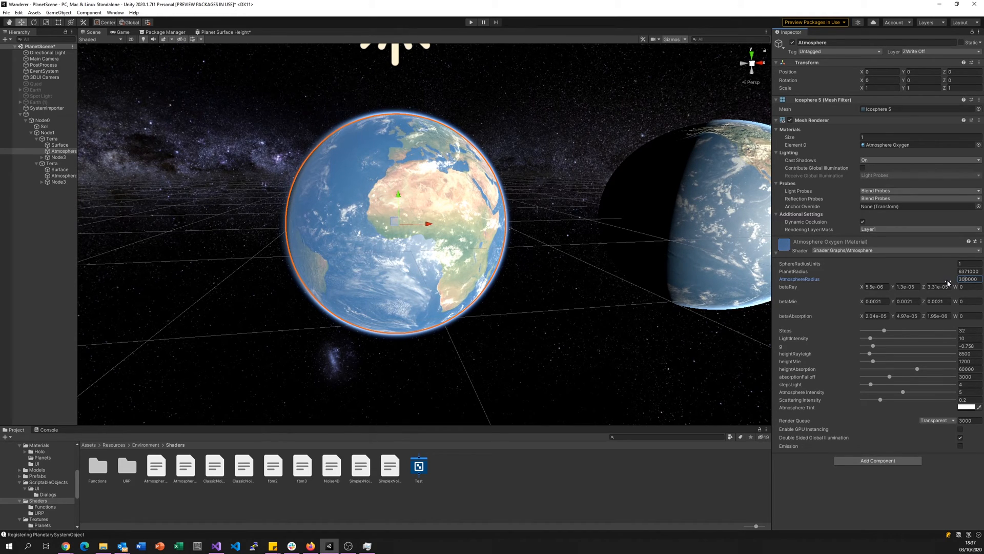
Set the material's AtmosphereRadius to 60000.
{"action": "key", "text": "BackSpace"}
{"action": "key", "text": "BackSpace"}
{"action": "type", "text": "6"}
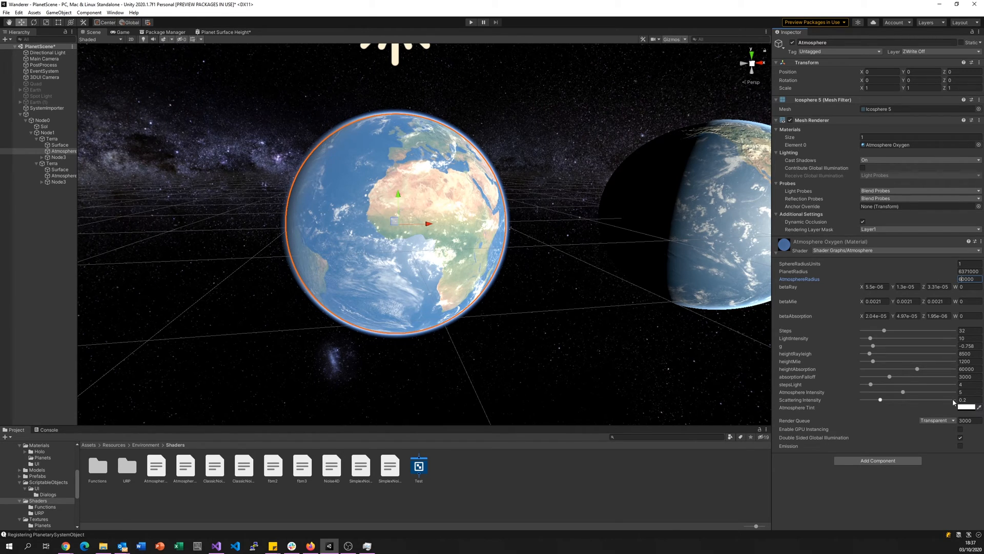
Try raising Atmosphere Intensity to 7.85, undo that change, and test the Scattering Intensity value around 0.2.
{"action": "left_click_drag", "start_coordinate": [903, 393], "coordinate": [933, 384]}
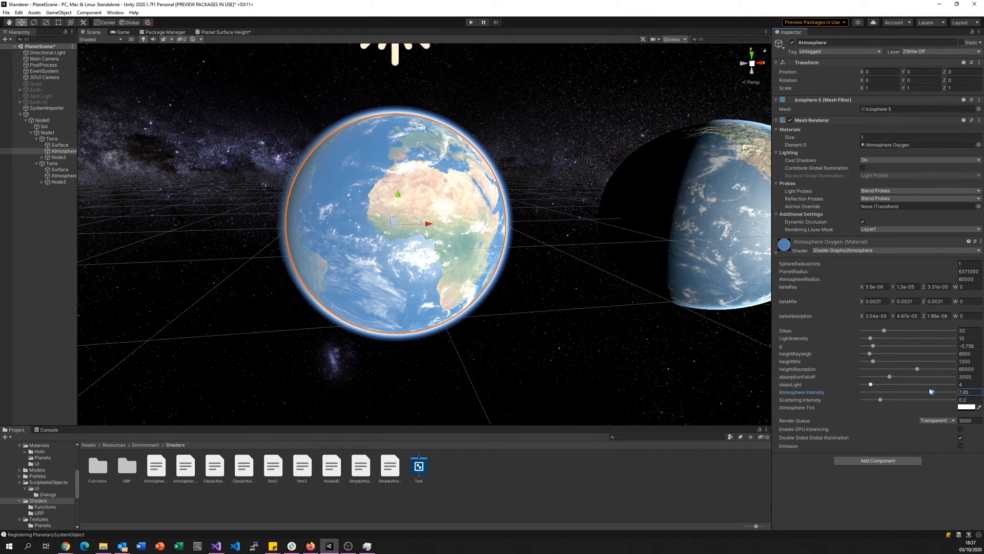
{"action": "key", "text": "ctrl+z"}
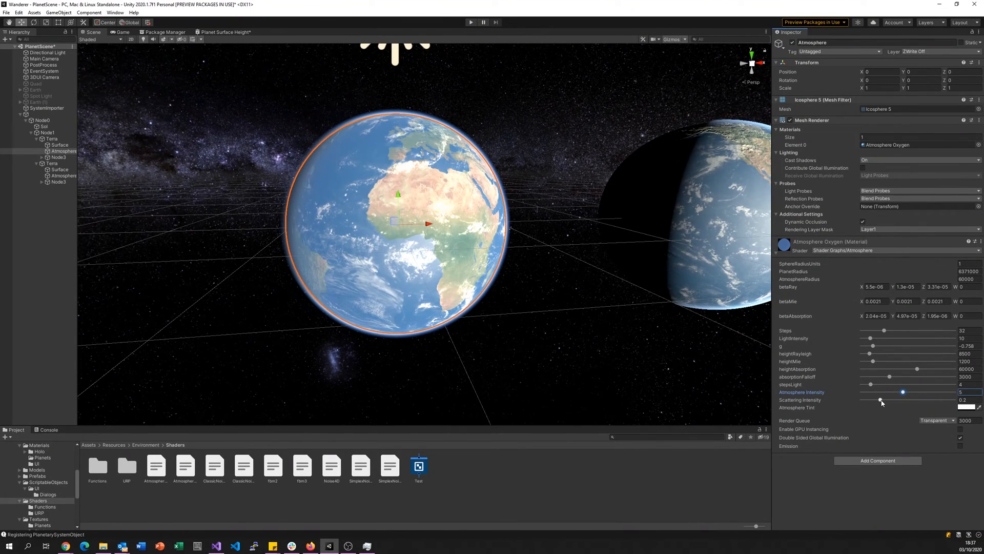
{"action": "left_click", "coordinate": [881, 399]}
{"action": "mouse_move", "coordinate": [882, 401]}
{"action": "left_mouse_down"}
{"action": "mouse_move", "coordinate": [953, 399]}
{"action": "mouse_move", "coordinate": [865, 399]}
{"action": "mouse_move", "coordinate": [881, 398]}
{"action": "left_mouse_up"}
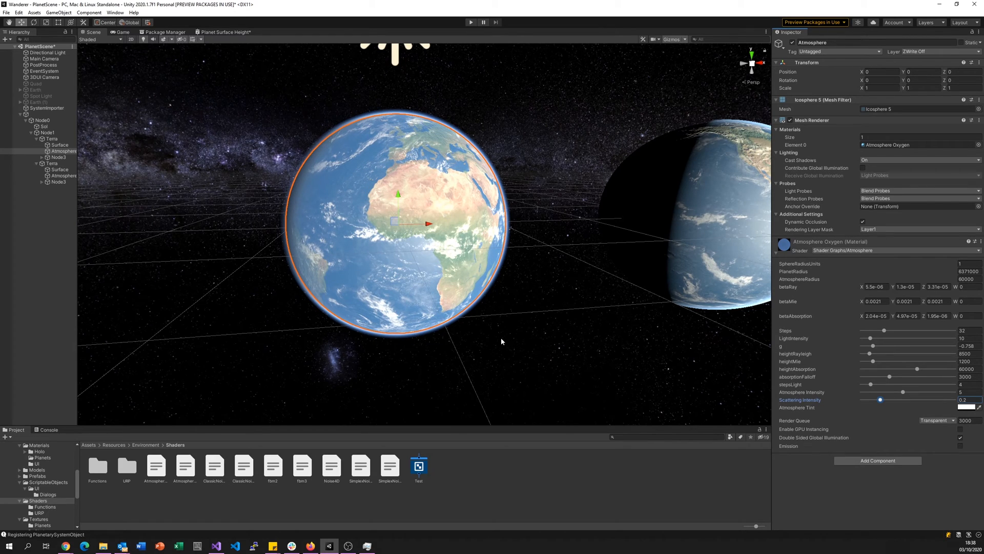
Open the Planets subfolder of the Materials folder in the project assets.
{"action": "left_click", "coordinate": [46, 446]}
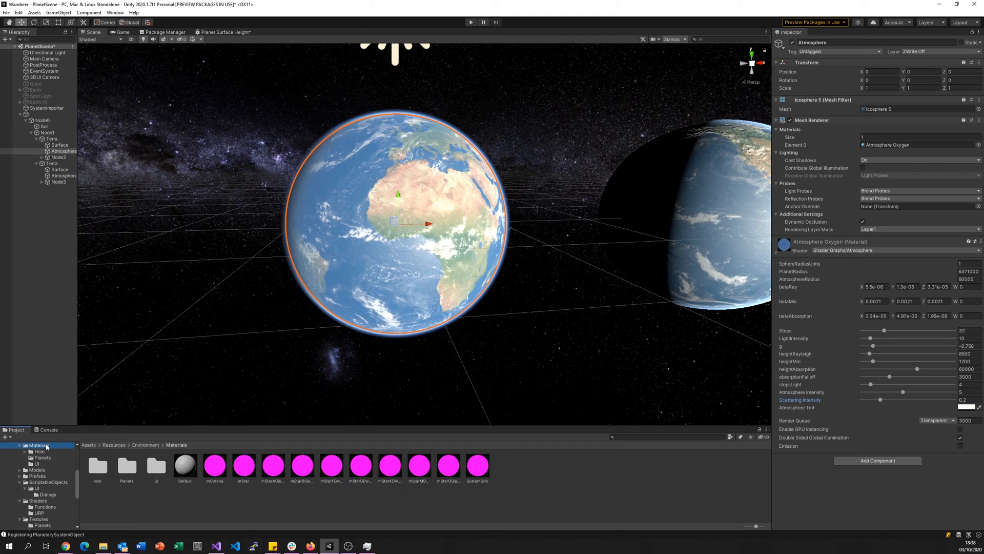
{"action": "left_click", "coordinate": [47, 457]}
{"action": "middle_click_drag", "start_coordinate": [563, 317], "coordinate": [525, 305]}
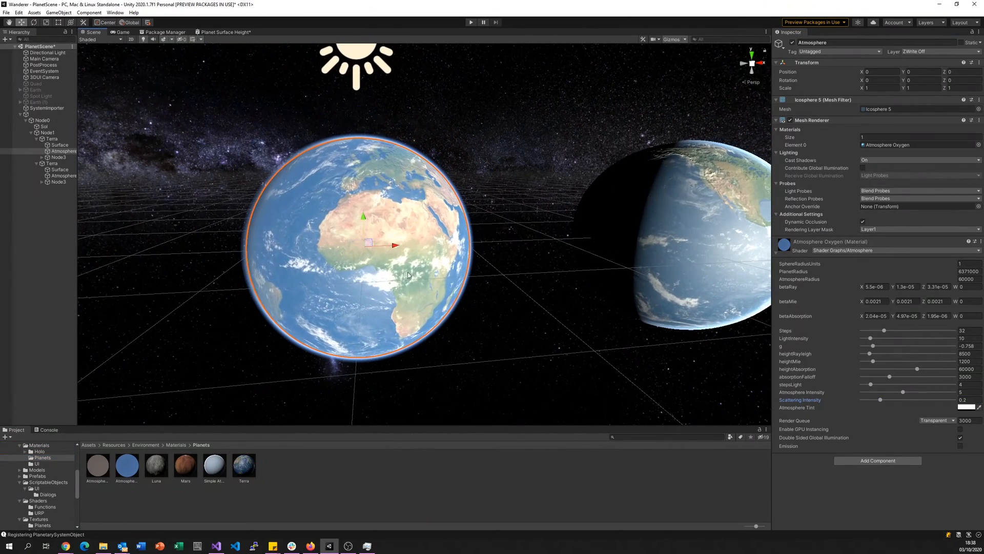
Duplicate the first Terra planet and offset the copy along X to about 1.6.
{"action": "left_click", "coordinate": [49, 139]}
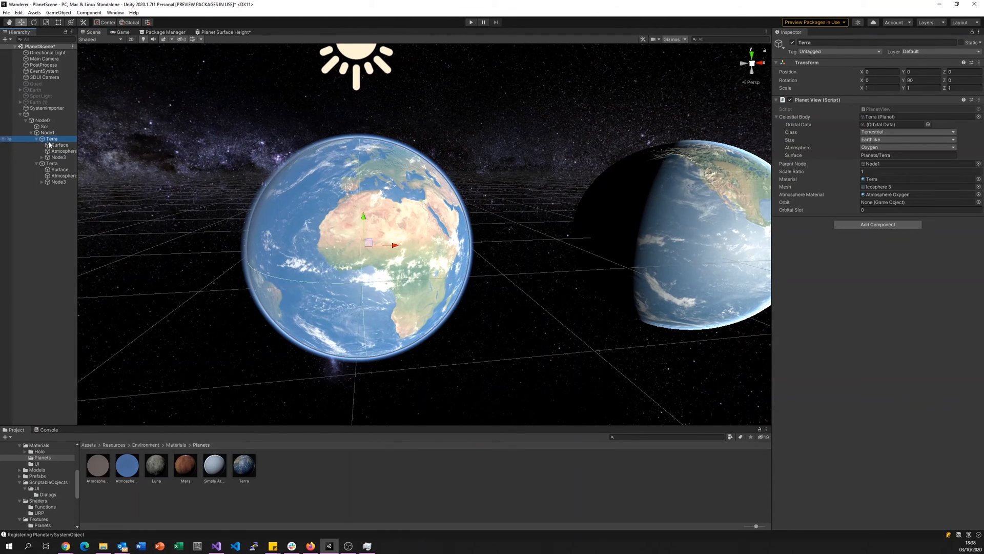
{"action": "left_click_drag", "start_coordinate": [394, 245], "coordinate": [561, 235]}
{"action": "right_click", "coordinate": [48, 138]}
{"action": "left_click", "coordinate": [70, 187]}
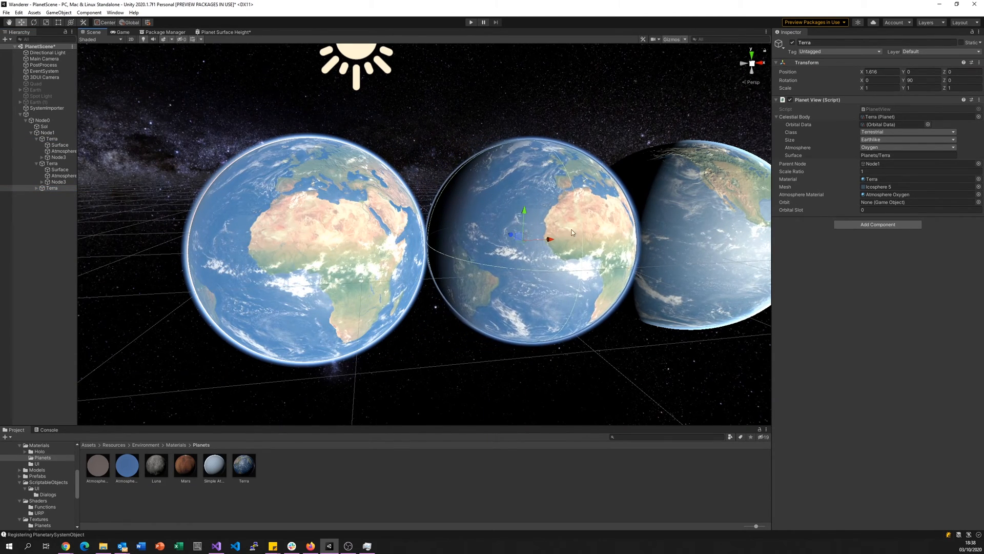
Deactivate the older second Terra planet and move the new duplicate along X to 2.1.
{"action": "left_click", "coordinate": [51, 163]}
{"action": "key", "text": "alt+shift+a"}
{"action": "left_click", "coordinate": [52, 188]}
{"action": "left_click_drag", "start_coordinate": [546, 239], "coordinate": [589, 239]}
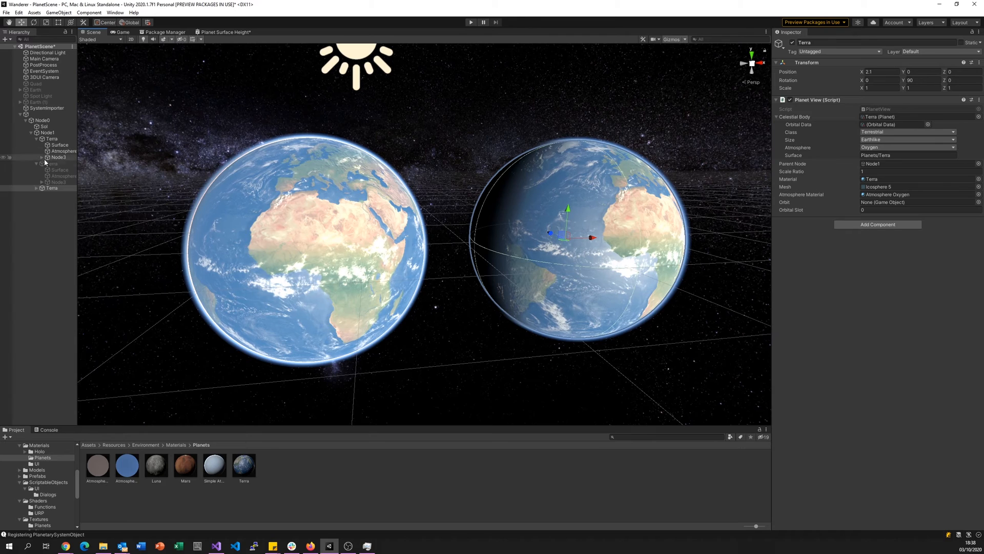
Assign the Mars material to the duplicate's Surface and the Atmosphere CarbonDioxide material to its Atmosphere.
{"action": "left_click", "coordinate": [36, 188]}
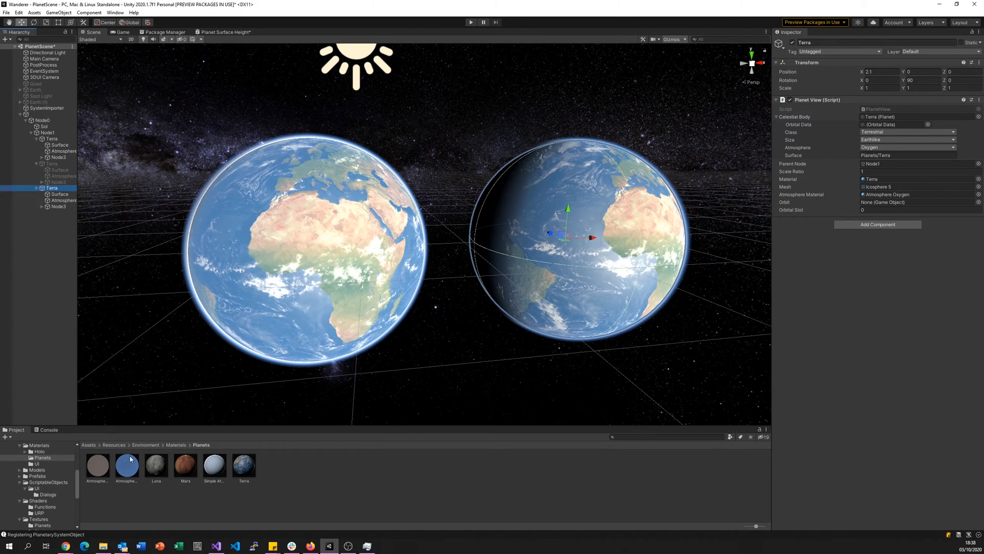
{"action": "left_click", "coordinate": [61, 195]}
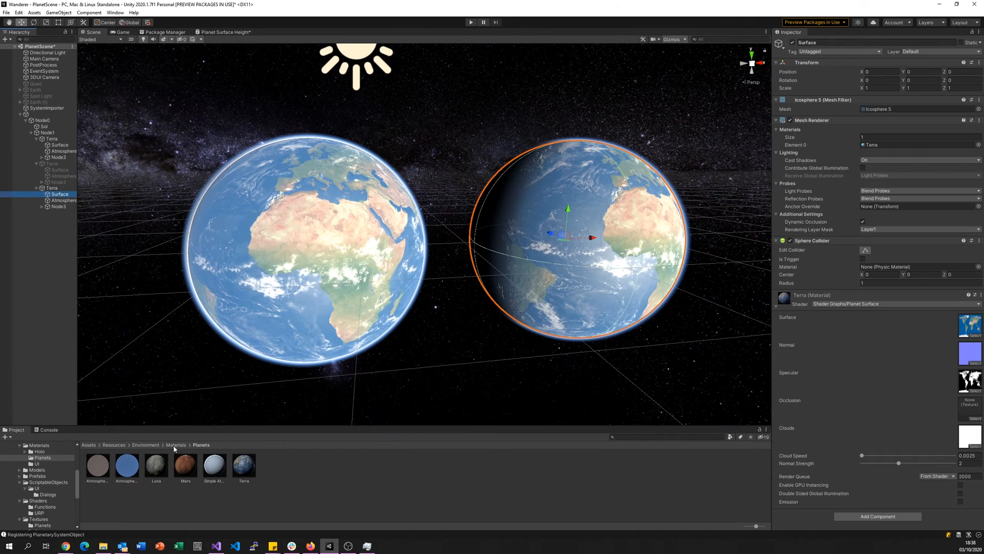
{"action": "left_click_drag", "start_coordinate": [244, 465], "coordinate": [872, 148]}
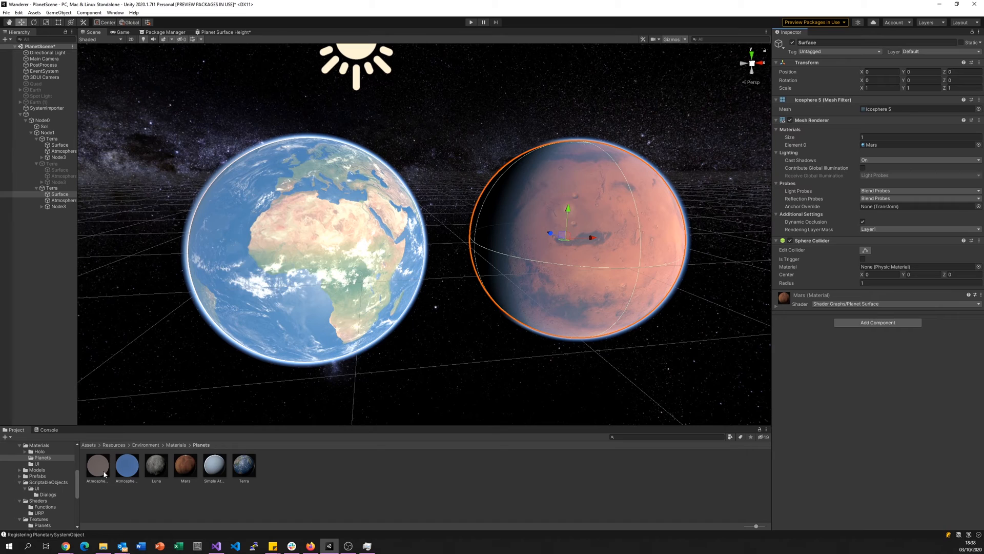
{"action": "left_click_drag", "start_coordinate": [101, 471], "coordinate": [66, 200]}
{"action": "left_click_drag", "start_coordinate": [100, 478], "coordinate": [884, 145]}
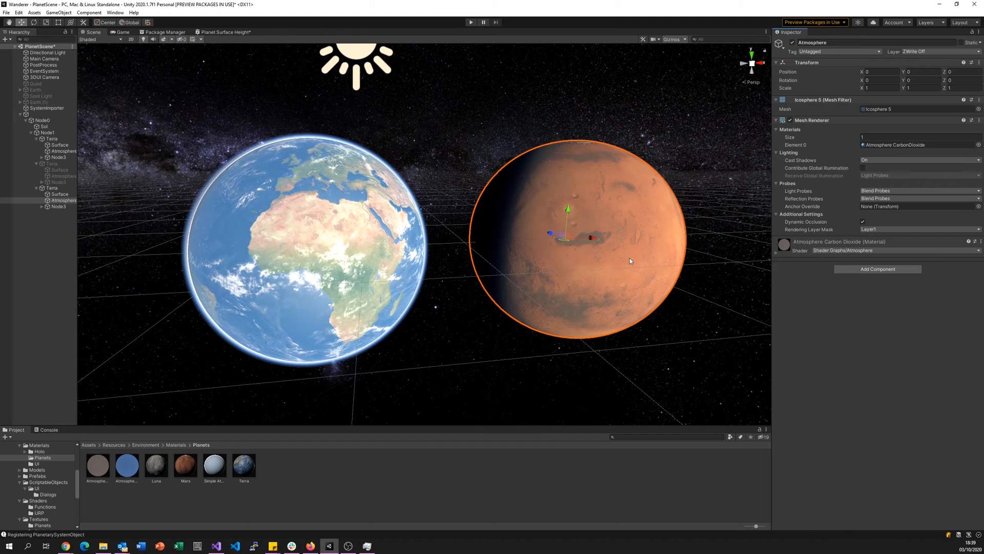
Examine the Mars surface and Atmosphere CarbonDioxide material properties and compare how the two planets look in the scene.
{"action": "left_click", "coordinate": [636, 272]}
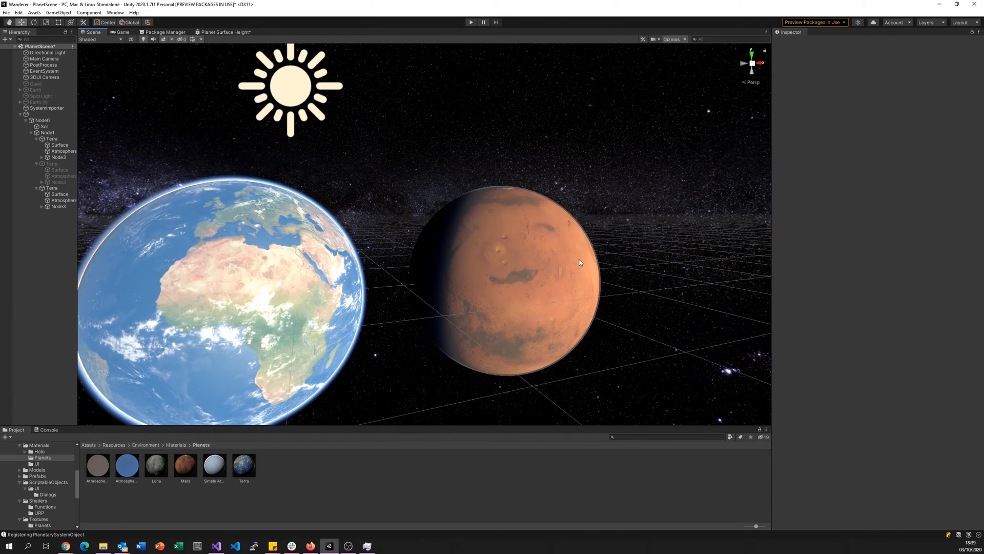
{"action": "left_click", "coordinate": [580, 259]}
{"action": "left_click", "coordinate": [780, 306]}
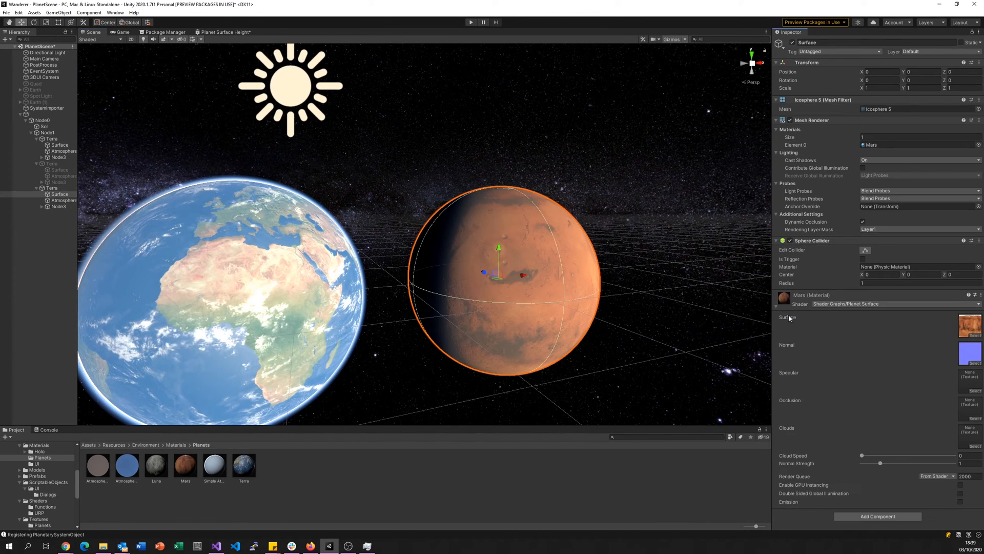
{"action": "left_click", "coordinate": [644, 281]}
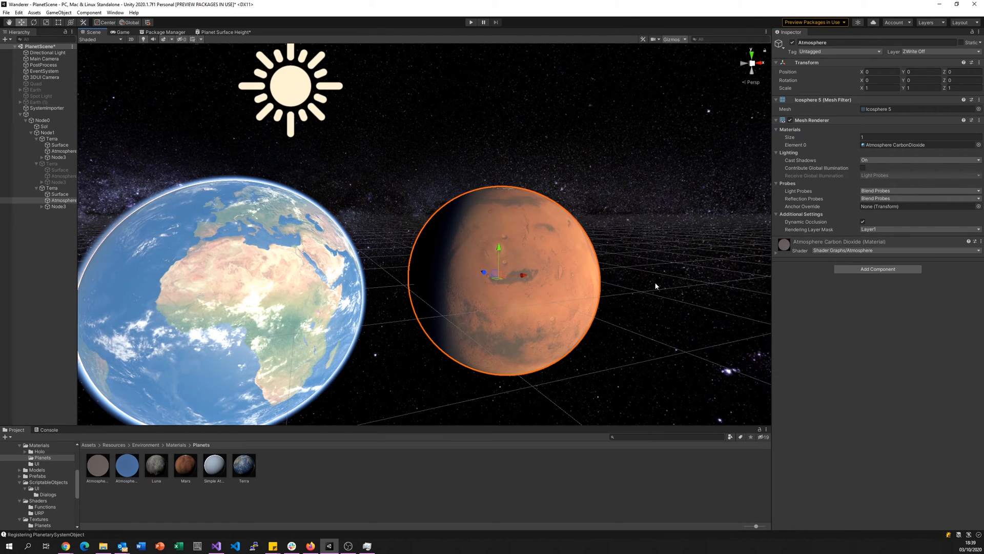
{"action": "left_click", "coordinate": [780, 248]}
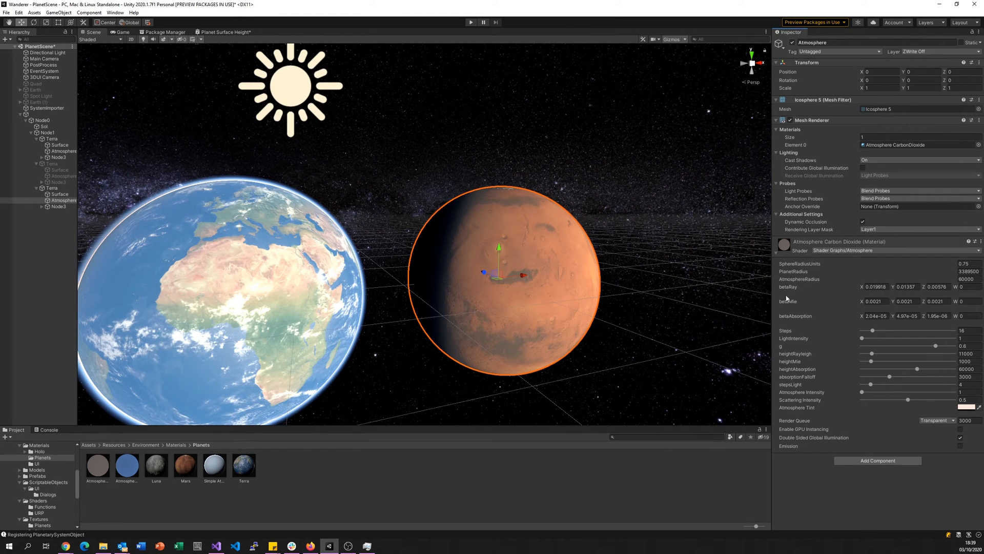
{"action": "right_click_drag", "start_coordinate": [563, 245], "coordinate": [627, 278]}
{"action": "left_click", "coordinate": [607, 263]}
{"action": "key", "text": "w"}
{"action": "key", "text": "d"}
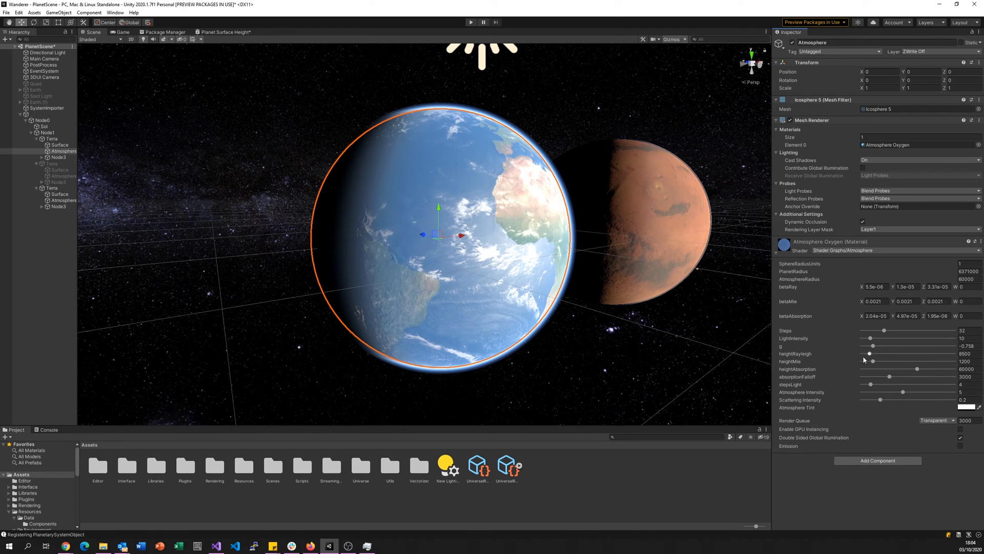
Try a green Atmosphere Tint with hexadecimal 55D231 on the Atmosphere Oxygen material.
{"action": "left_click", "coordinate": [963, 409]}
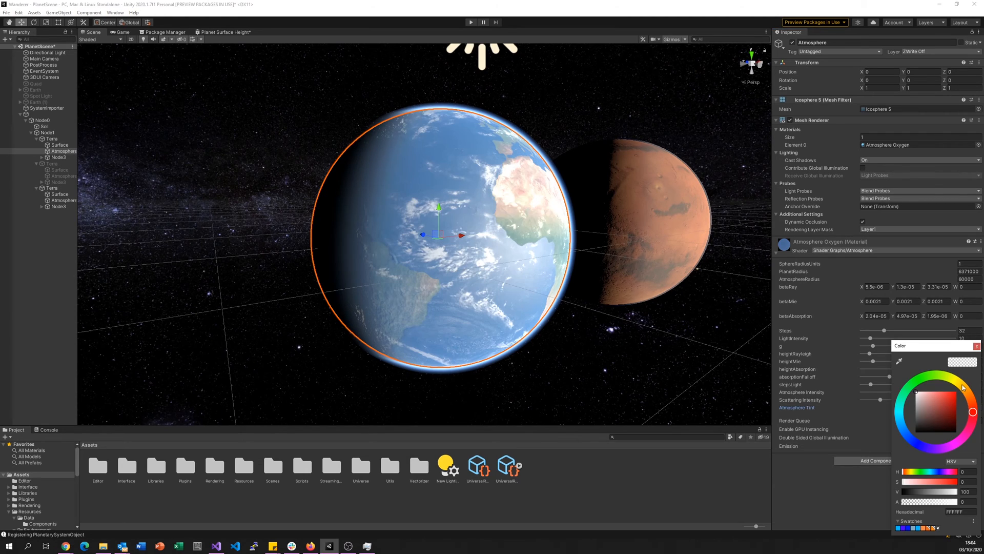
{"action": "mouse_move", "coordinate": [979, 414]}
{"action": "left_mouse_down"}
{"action": "mouse_move", "coordinate": [973, 424]}
{"action": "mouse_move", "coordinate": [942, 423]}
{"action": "mouse_move", "coordinate": [949, 401]}
{"action": "mouse_move", "coordinate": [921, 380]}
{"action": "mouse_move", "coordinate": [903, 425]}
{"action": "mouse_move", "coordinate": [948, 446]}
{"action": "mouse_move", "coordinate": [973, 427]}
{"action": "mouse_move", "coordinate": [970, 400]}
{"action": "mouse_move", "coordinate": [945, 379]}
{"action": "mouse_move", "coordinate": [924, 377]}
{"action": "left_mouse_up"}
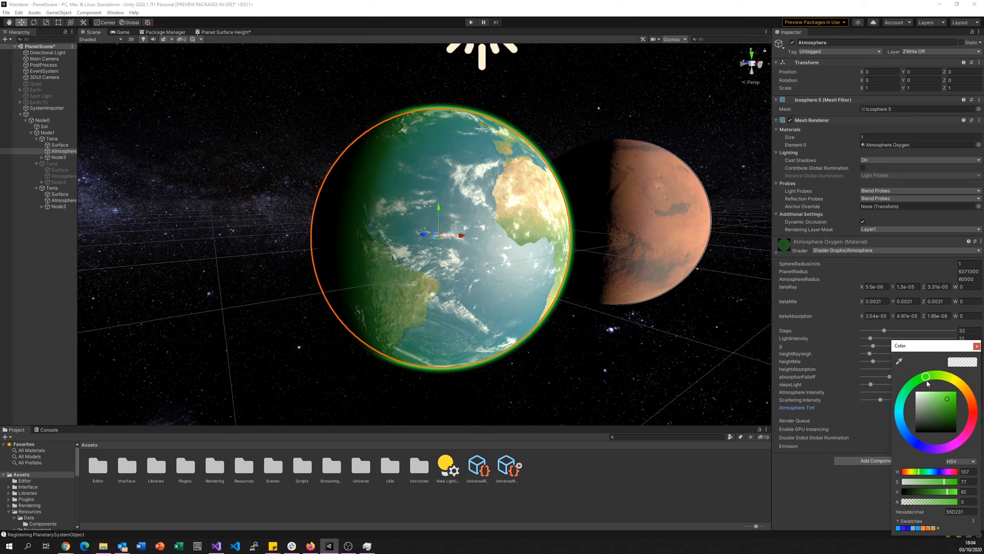
{"action": "left_click", "coordinate": [844, 504]}
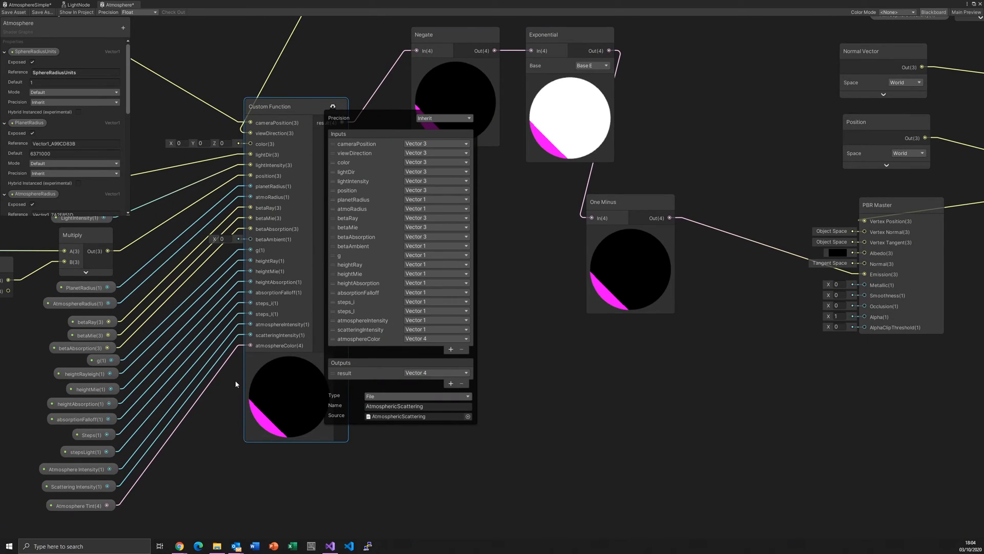
Trace Atmosphere Tint into the Custom Function's atmosphereColor input, then switch to Visual Studio and highlight atmosphereColor.rgb in the return statement.
{"action": "left_click", "coordinate": [236, 383]}
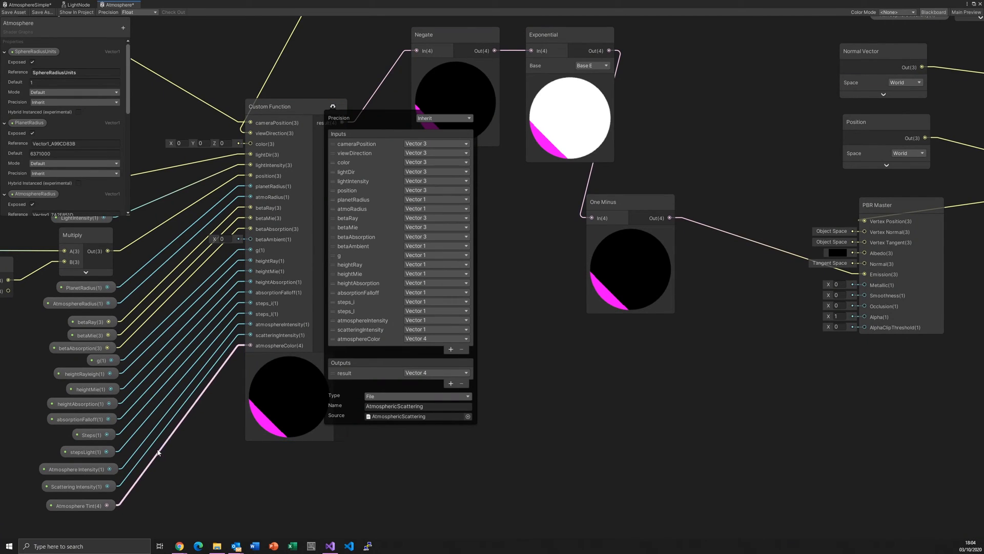
{"action": "left_click", "coordinate": [74, 506]}
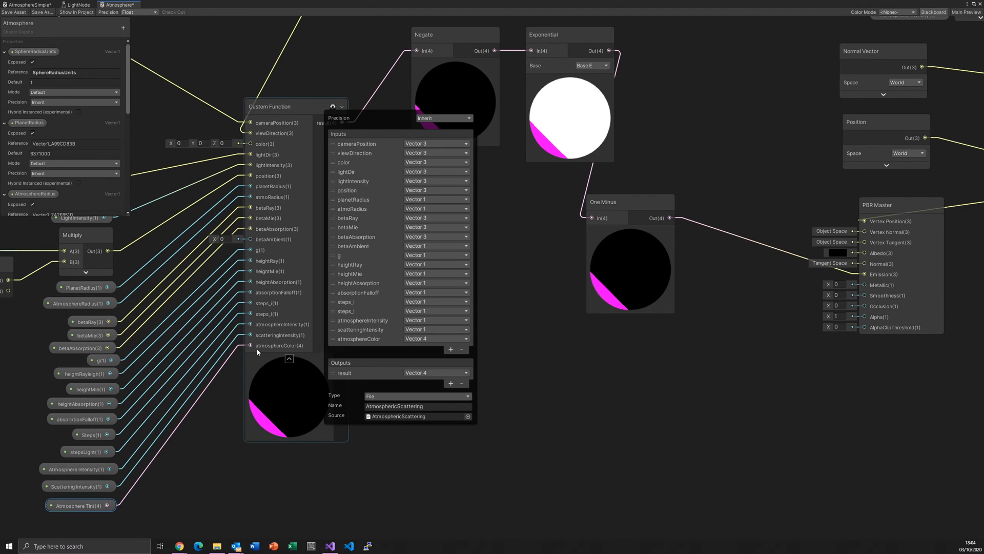
{"action": "key", "text": "alt+Tab"}
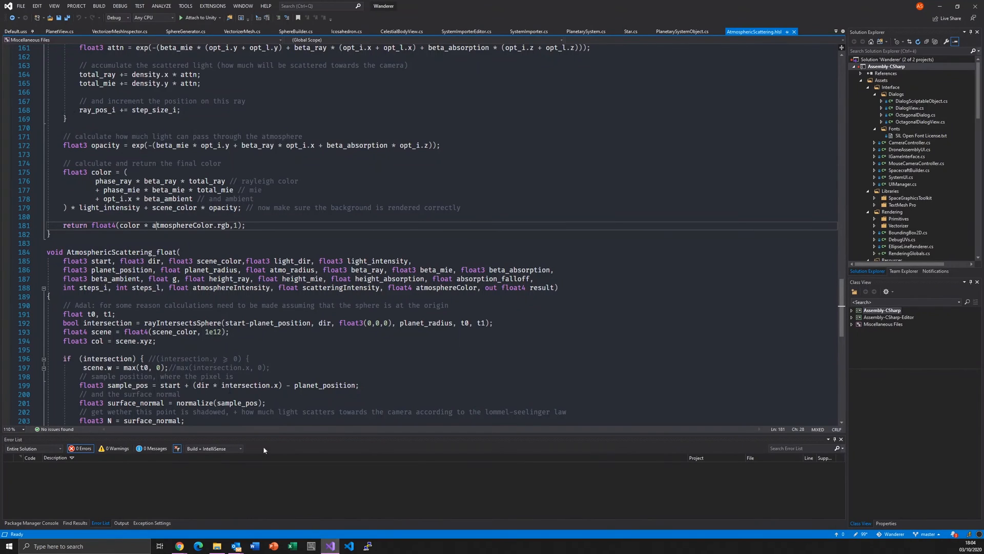
{"action": "left_click_drag", "start_coordinate": [230, 226], "coordinate": [152, 226]}
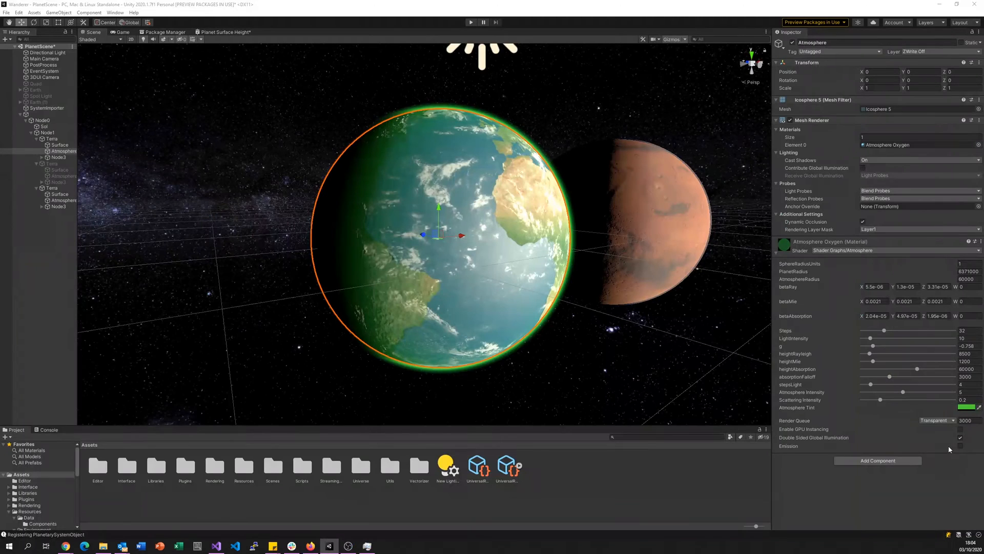
Return to Unity and undo the green Atmosphere Tint change on the Atmosphere Oxygen material.
{"action": "left_click", "coordinate": [658, 464]}
{"action": "key", "text": "ctrl+z"}
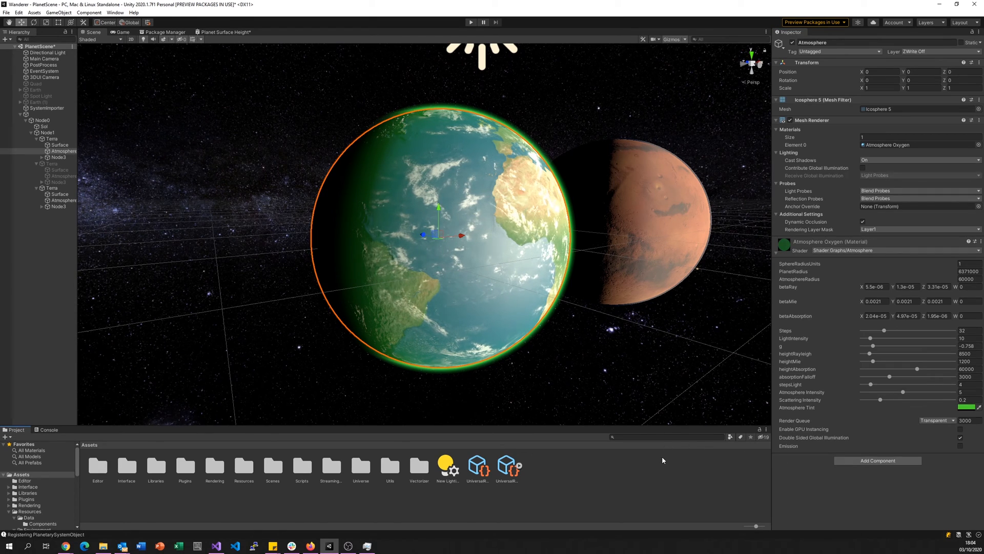
{"action": "key", "text": "ctrl+z"}
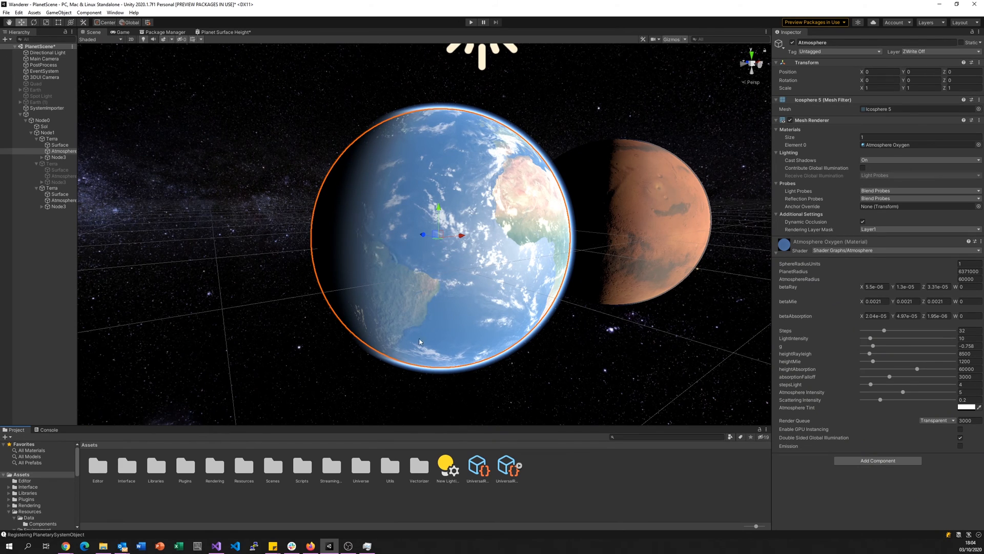
Try the Depth override of the render pipeline renderer's DepthWriteDisabled feature with Depth Test set to Less Equal and Always.
{"action": "left_click", "coordinate": [506, 465]}
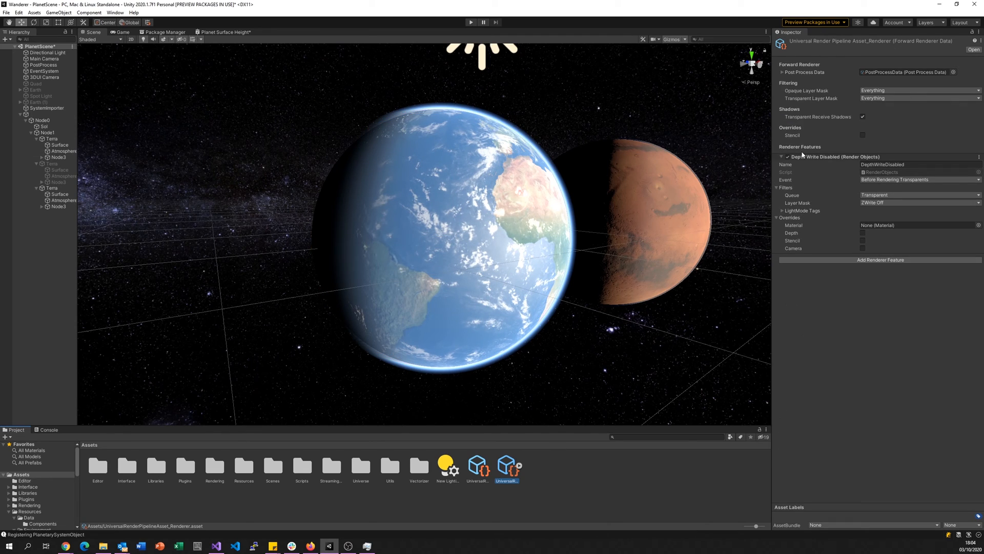
{"action": "left_click", "coordinate": [862, 232]}
{"action": "left_click", "coordinate": [877, 248]}
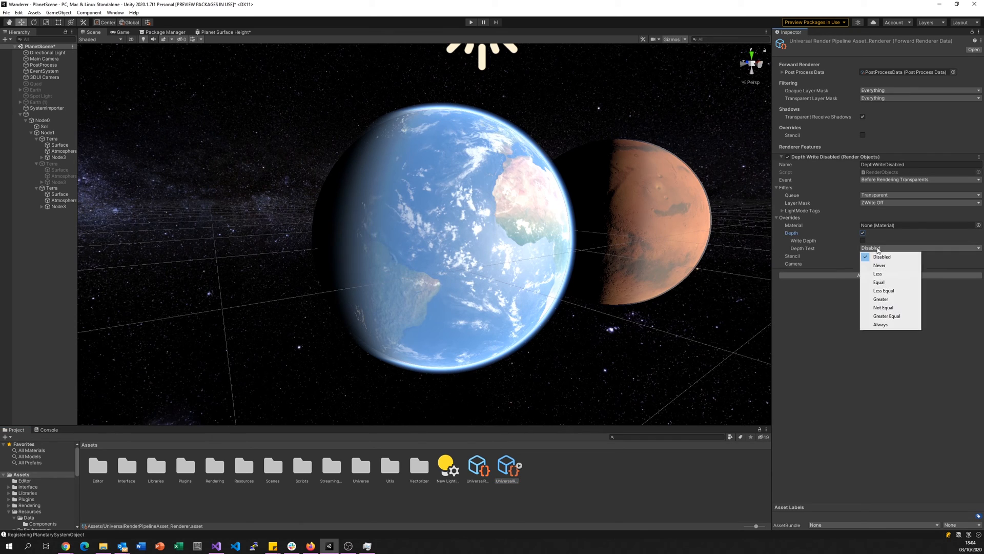
{"action": "left_click", "coordinate": [884, 290]}
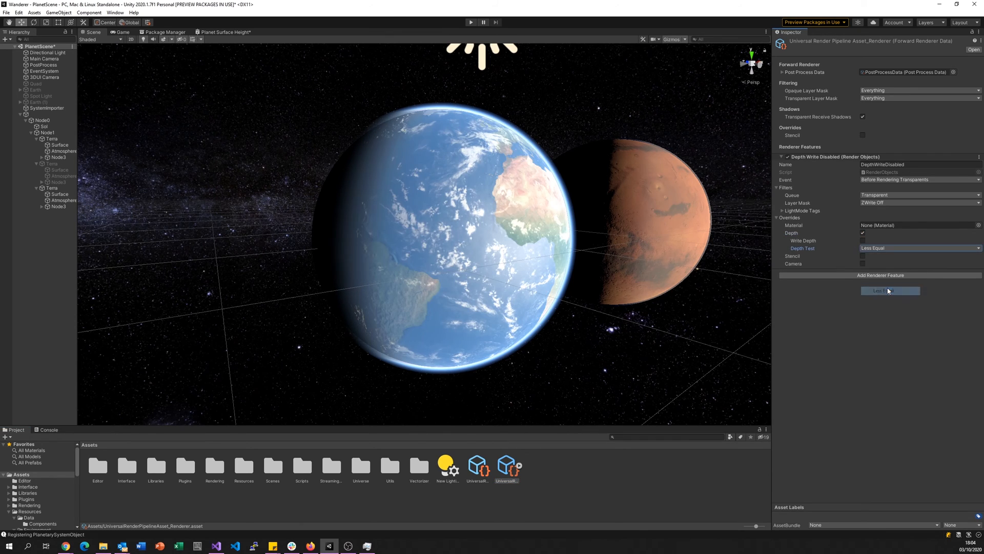
{"action": "left_click", "coordinate": [883, 249]}
{"action": "left_click", "coordinate": [880, 325]}
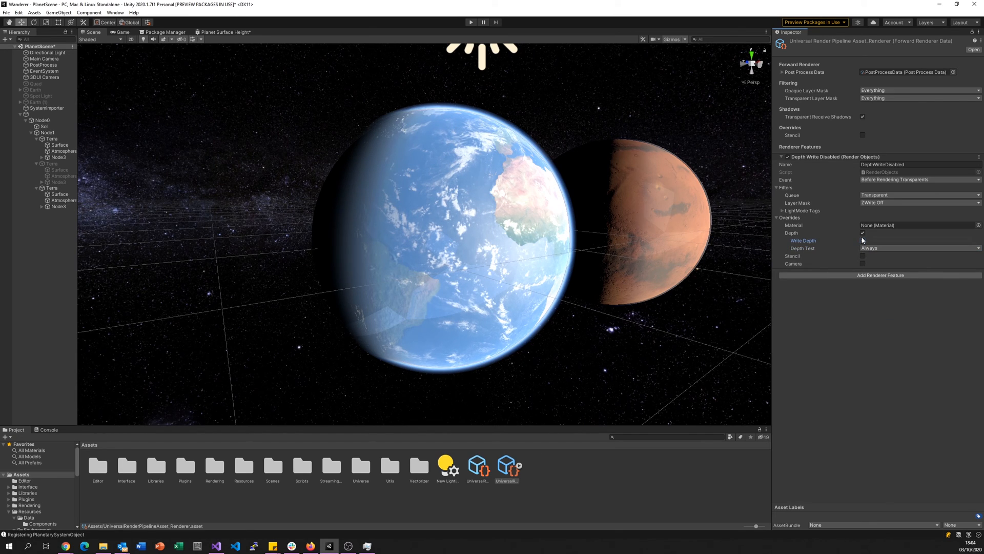
Try Write Depth with a Greater Equal depth test, then switch the Depth override off and check the feature's Layer Mask options.
{"action": "left_click", "coordinate": [863, 247]}
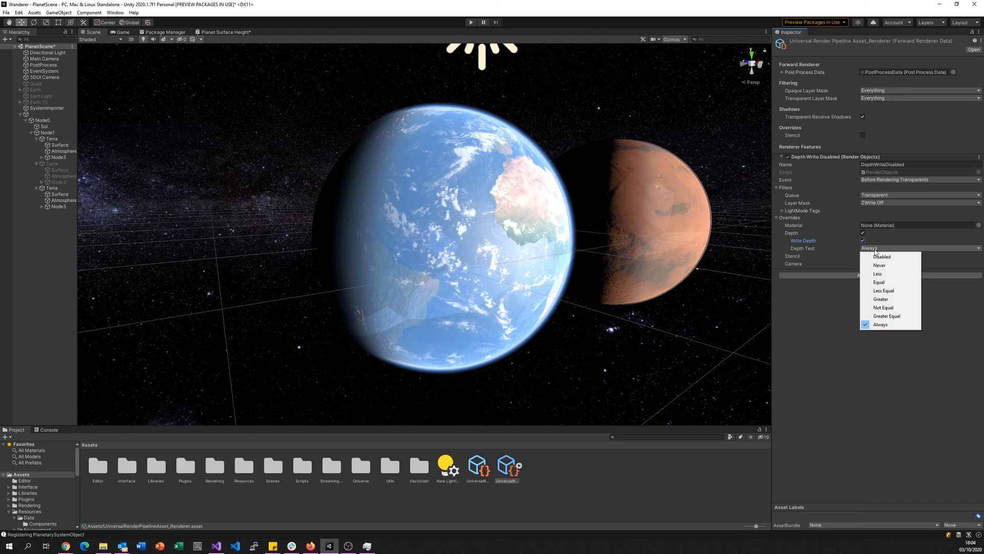
{"action": "left_click", "coordinate": [886, 316]}
{"action": "left_click", "coordinate": [878, 248]}
{"action": "left_click", "coordinate": [874, 262]}
{"action": "left_click", "coordinate": [863, 233]}
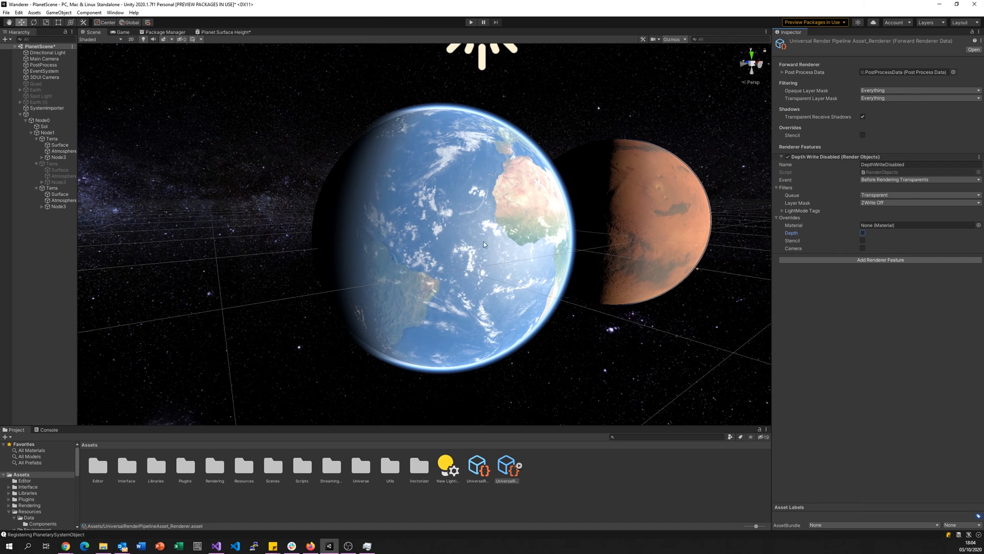
{"action": "left_click", "coordinate": [881, 203]}
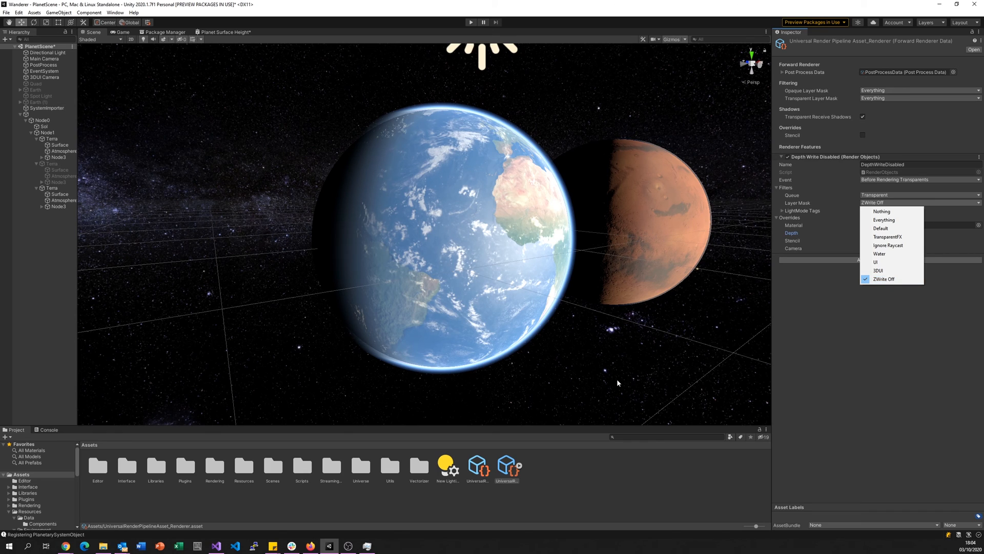
{"action": "left_click", "coordinate": [61, 56]}
Try including the ZWrite Off layer in the Directional Light's Culling Mask and inspect the atmosphere up close.
{"action": "left_click", "coordinate": [61, 55]}
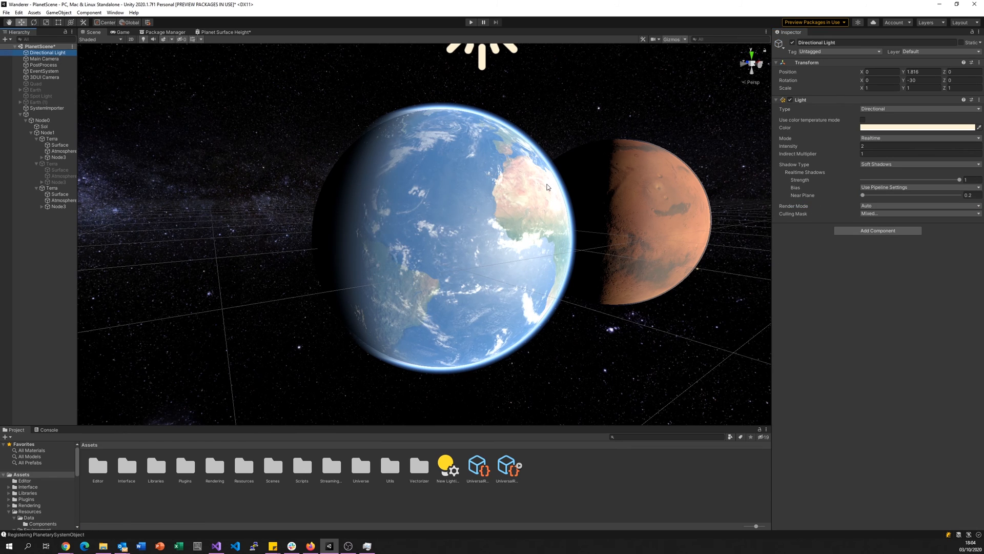
{"action": "left_click", "coordinate": [873, 214]}
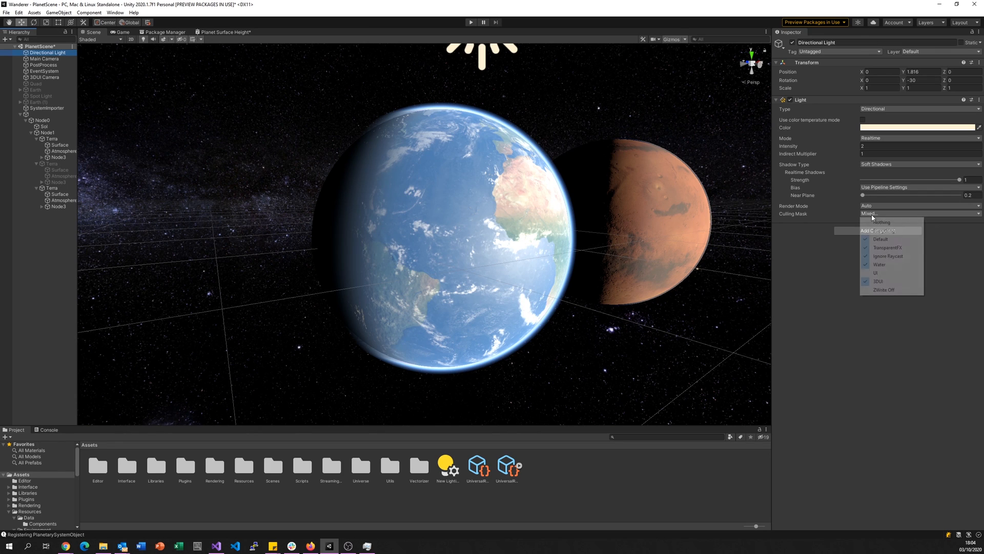
{"action": "left_click", "coordinate": [878, 290]}
{"action": "left_click_drag", "start_coordinate": [762, 274], "coordinate": [584, 182], "text": "alt"}
{"action": "scroll", "coordinate": [584, 182], "scroll_direction": "up", "scroll_amount": 5}
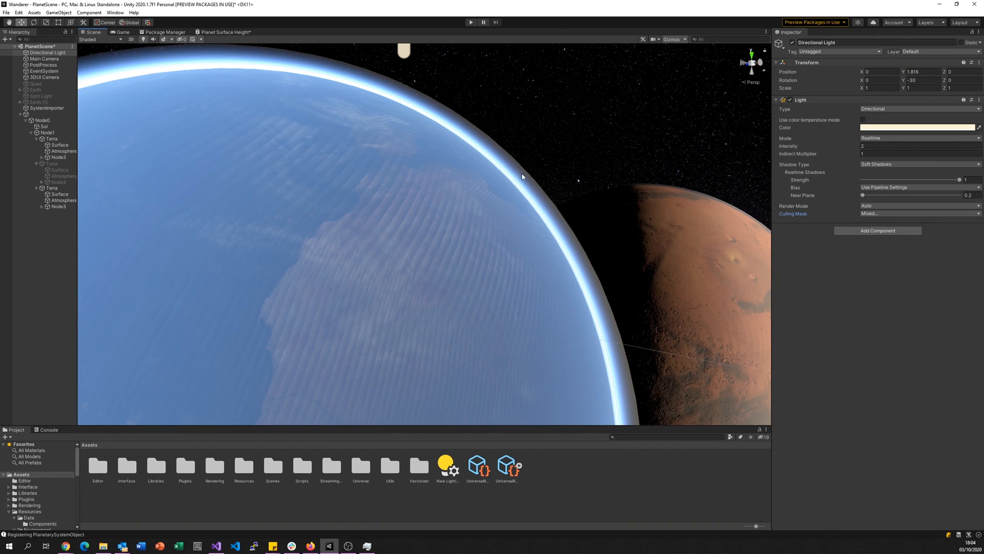
{"action": "left_click_drag", "start_coordinate": [564, 259], "coordinate": [525, 263], "text": "alt"}
{"action": "left_click_drag", "start_coordinate": [631, 234], "coordinate": [621, 240], "text": "alt"}
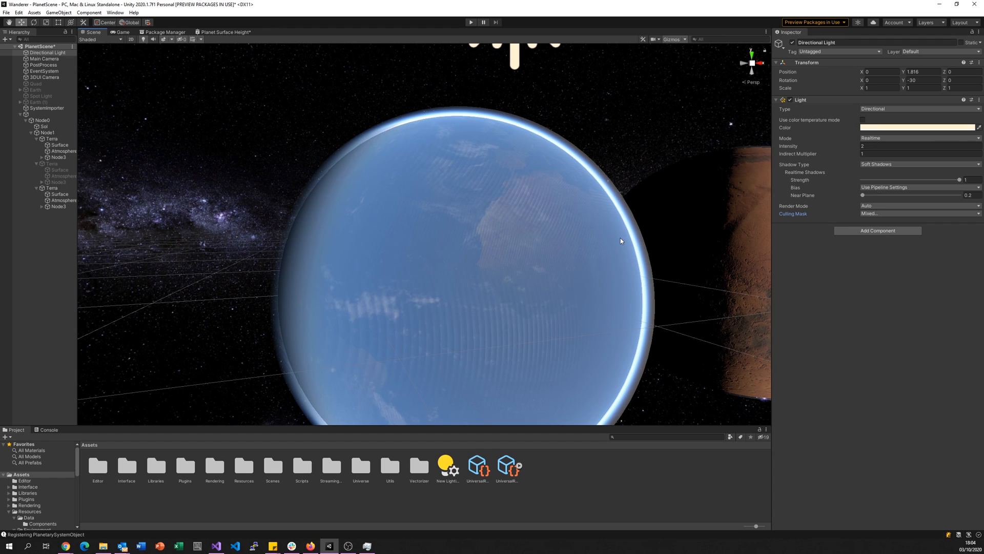
Exclude the ZWrite Off layer from the Directional Light's Culling Mask again.
{"action": "left_click", "coordinate": [895, 213]}
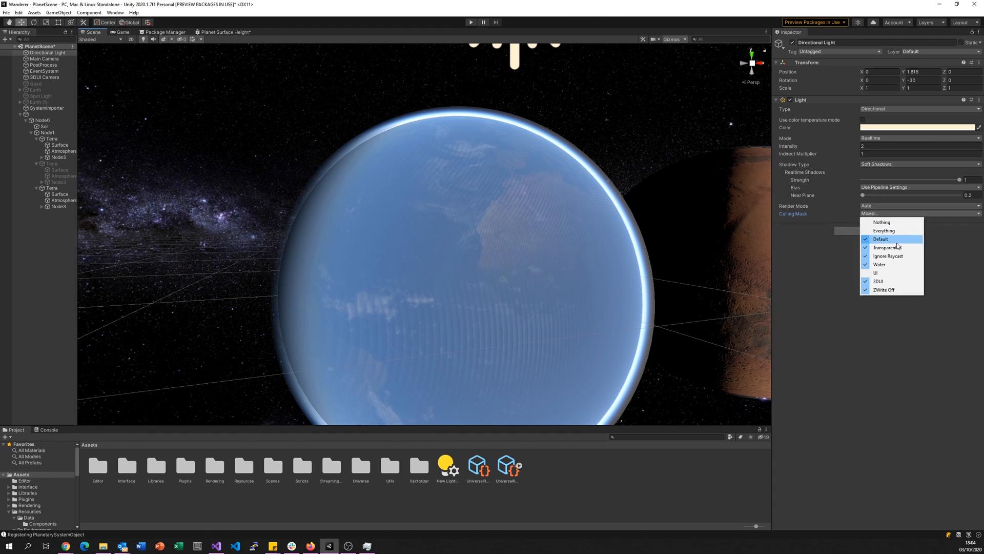
{"action": "left_click", "coordinate": [882, 290]}
{"action": "left_click_drag", "start_coordinate": [608, 217], "coordinate": [618, 216], "text": "alt"}
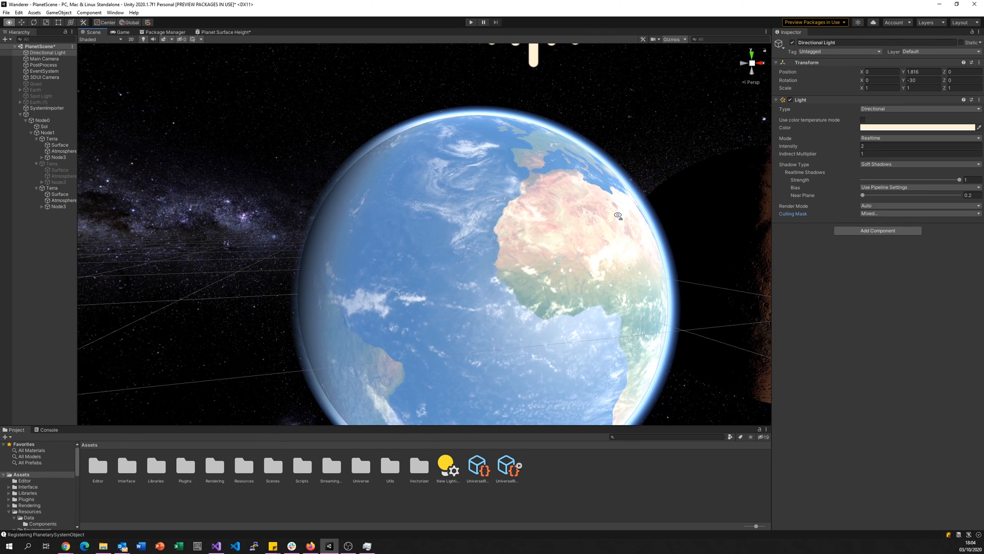